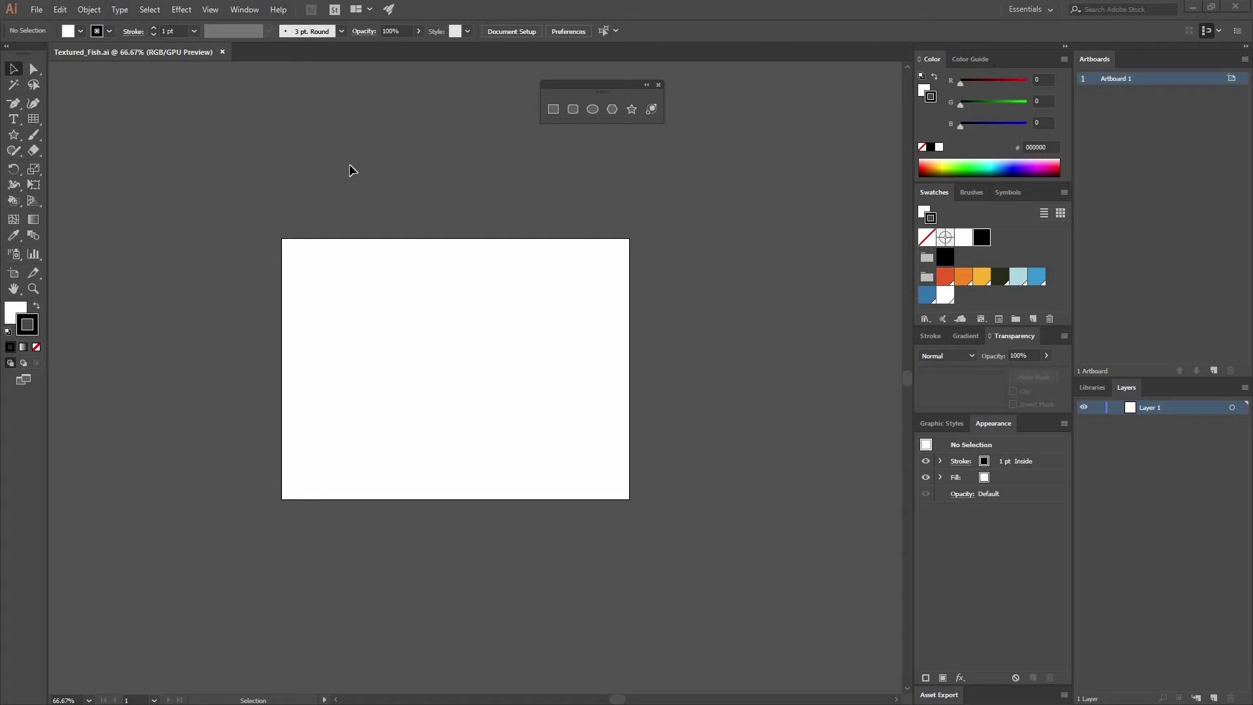
left_click(36, 10)
left_click(52, 20)
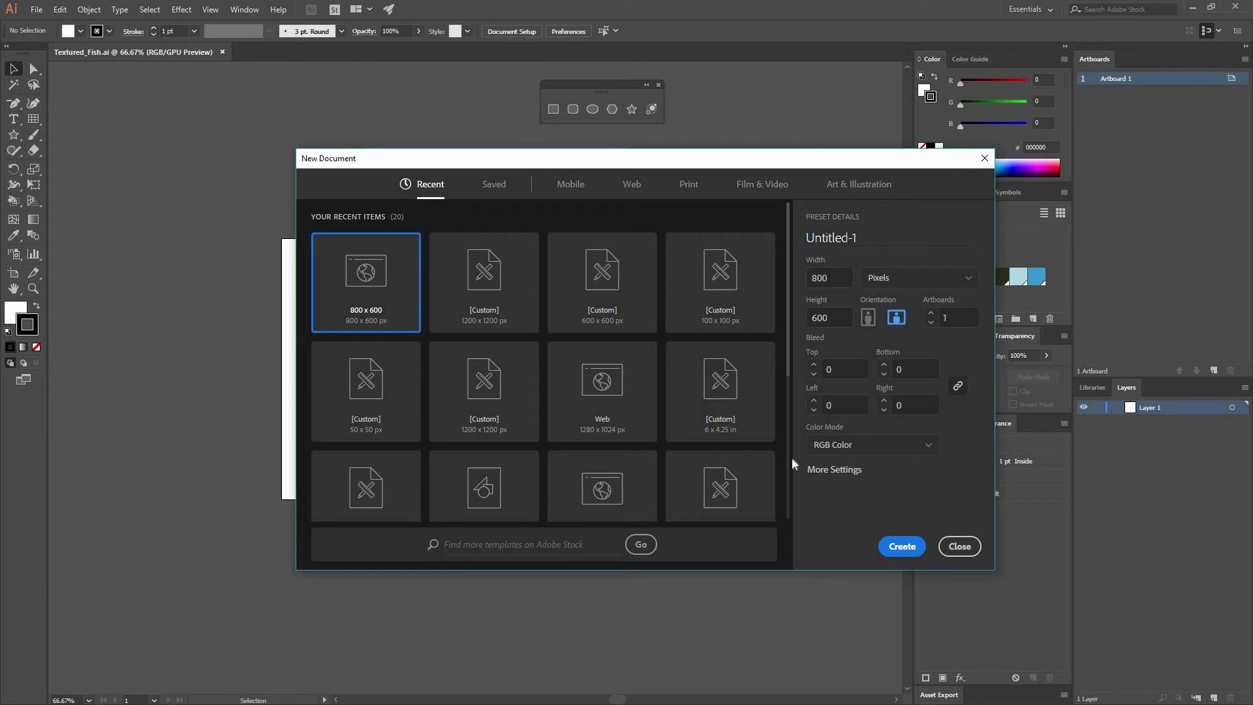
left_click(902, 546)
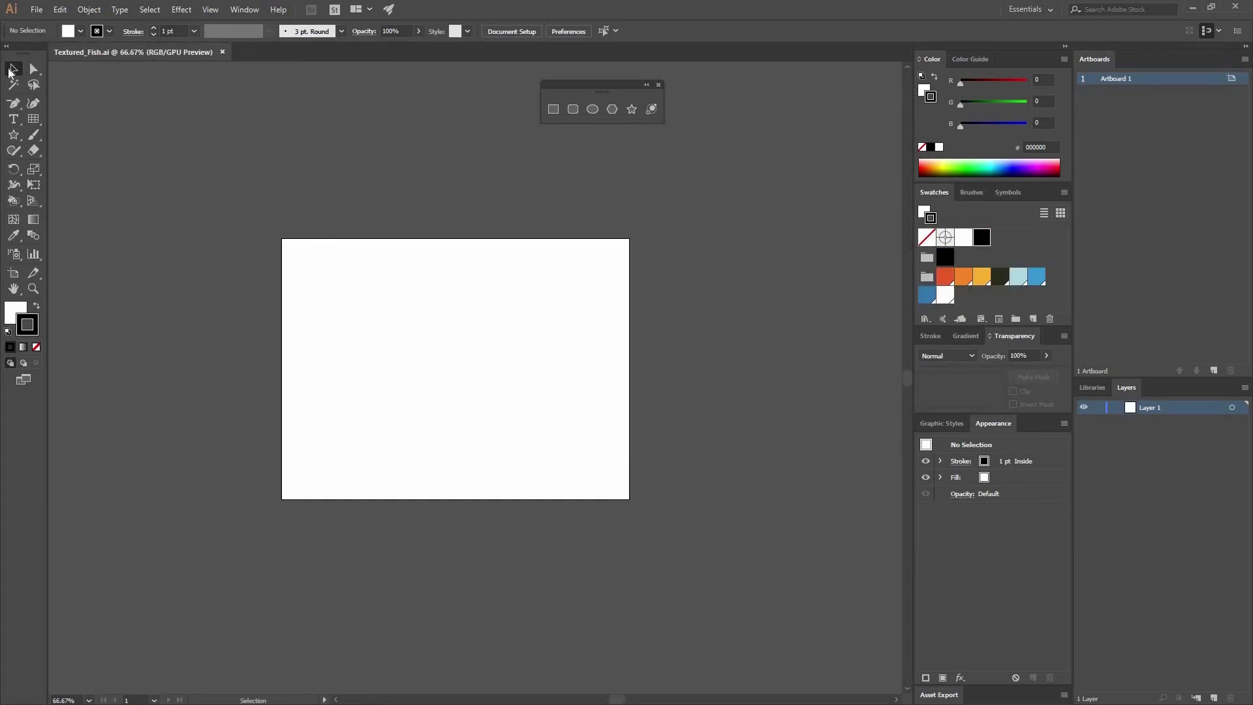
Step: Set the default stroke to none and the fill to the orange swatch R=245 G=133 B=38
left_click(15, 318)
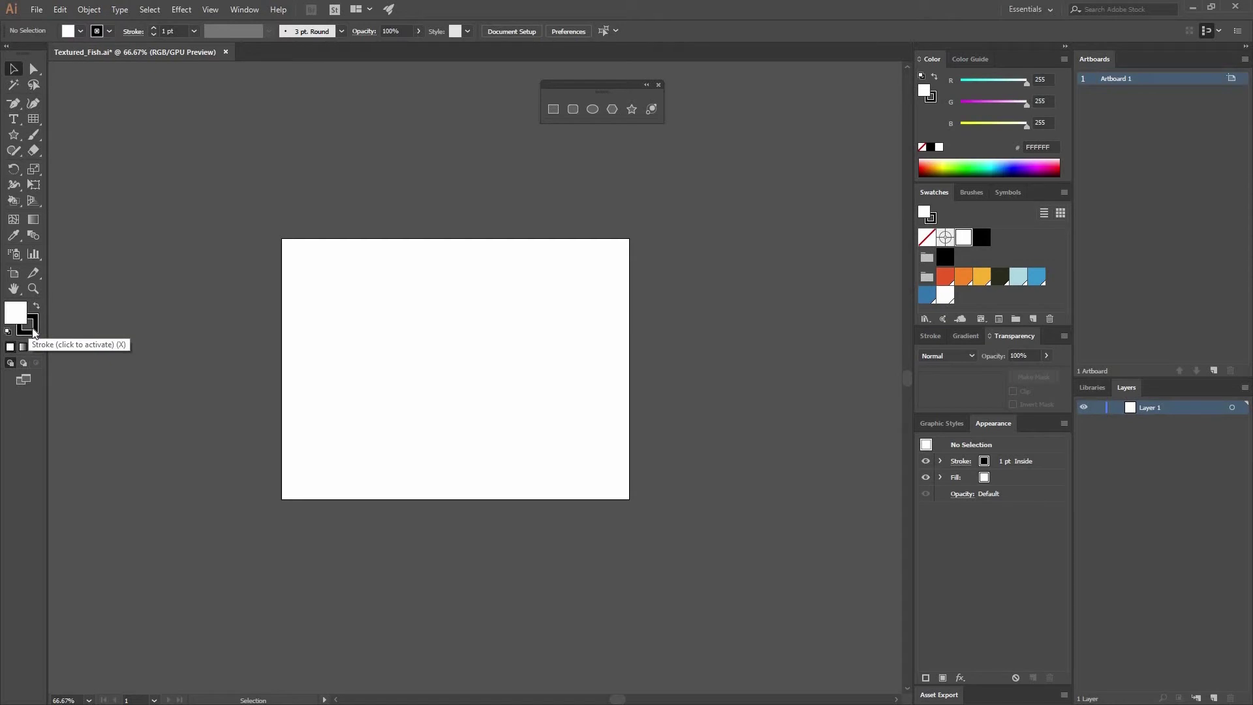
left_click(33, 330)
left_click(37, 347)
left_click(16, 314)
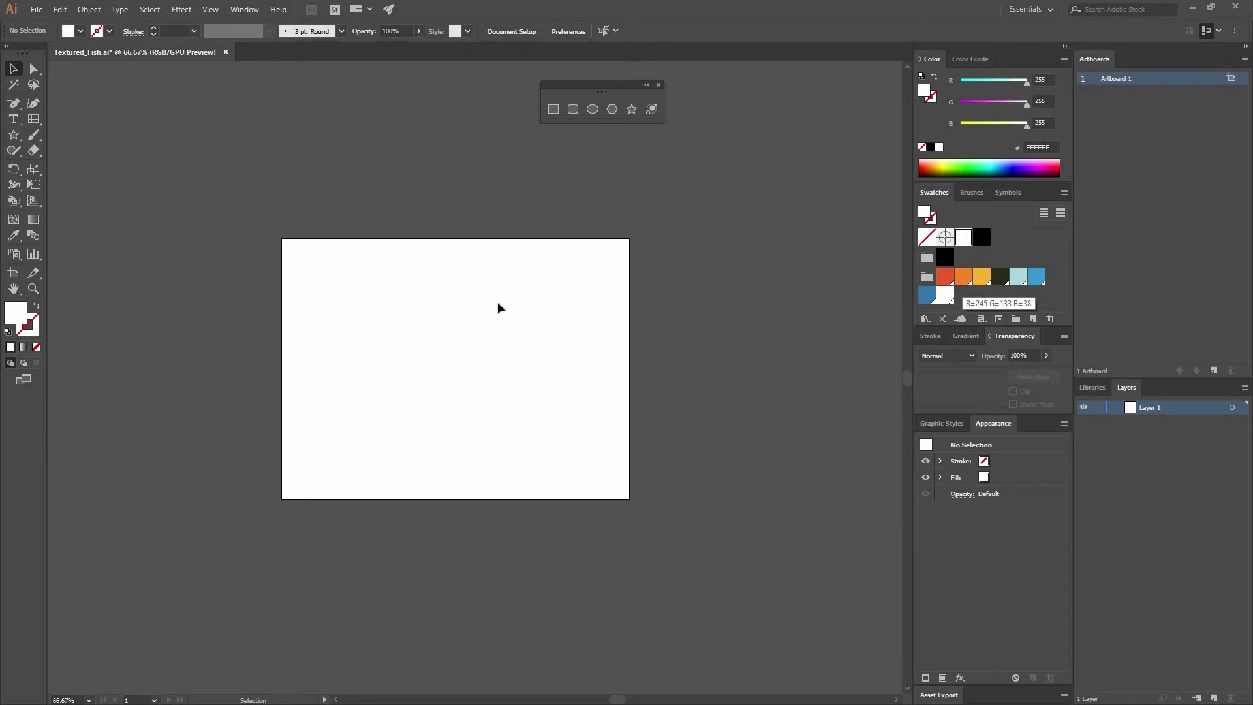
left_click(965, 282)
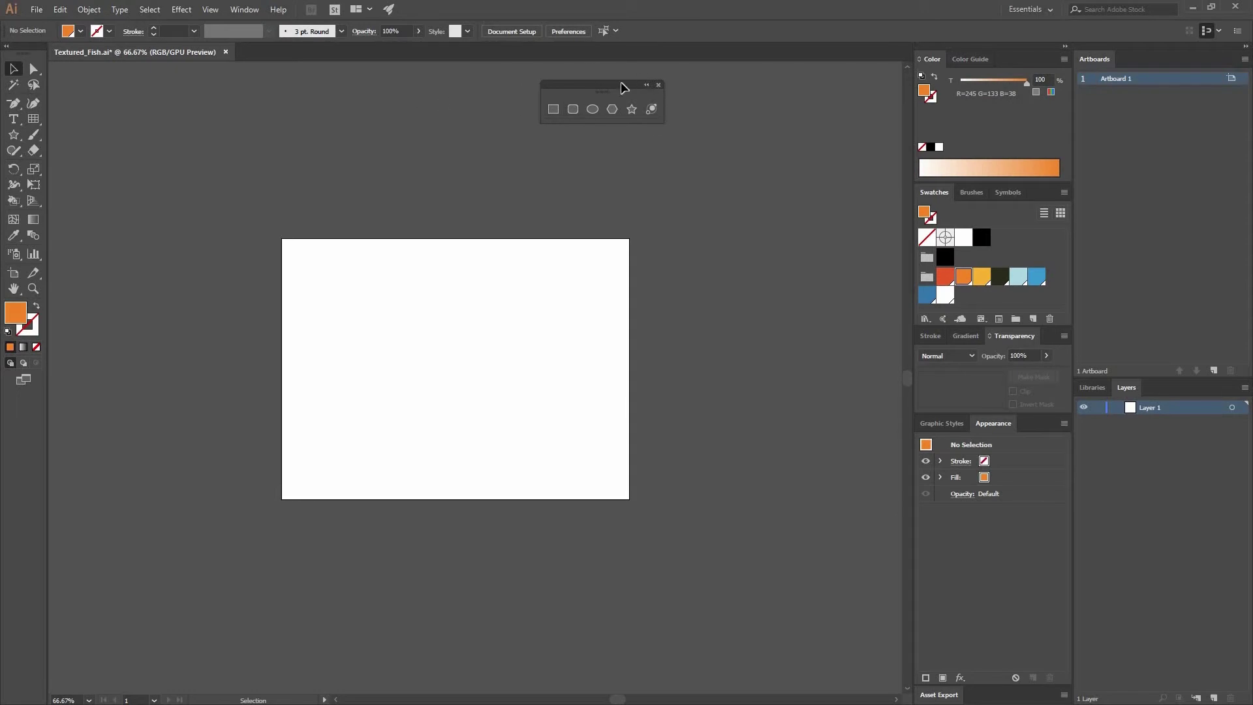
Step: Close the floating shape tools and detach them again as a floating group above the artboard
left_click(658, 85)
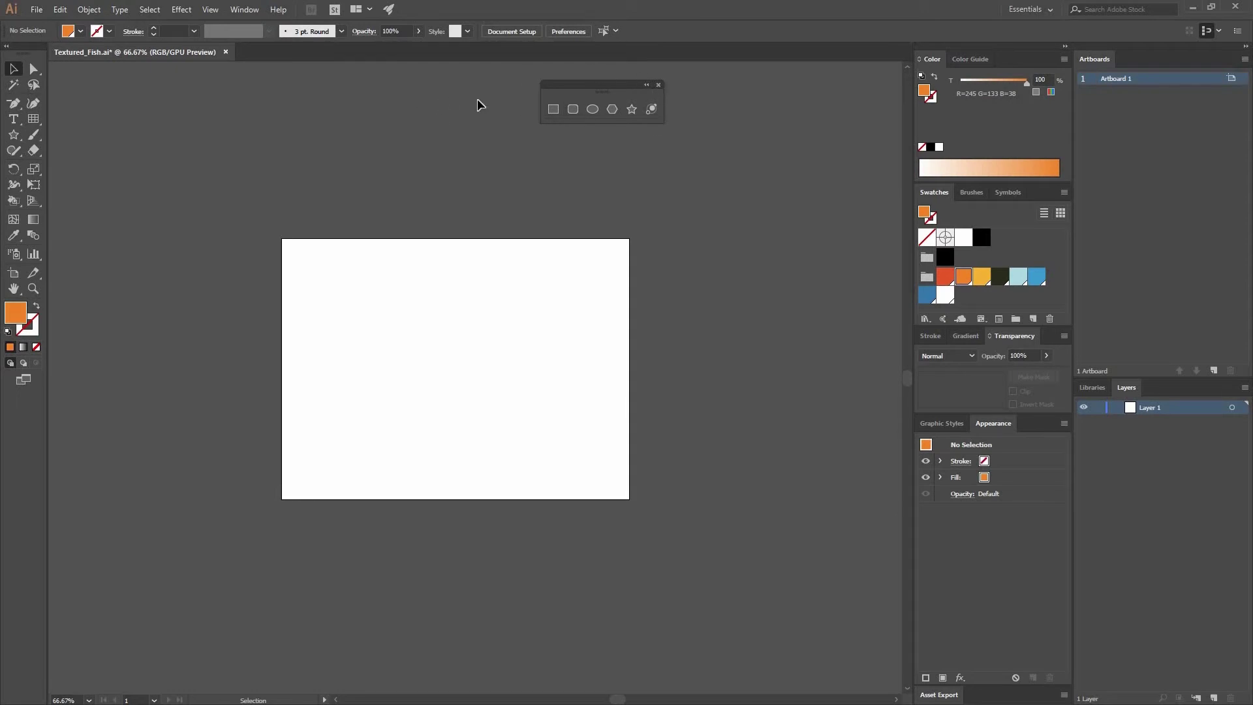
left_click(14, 137)
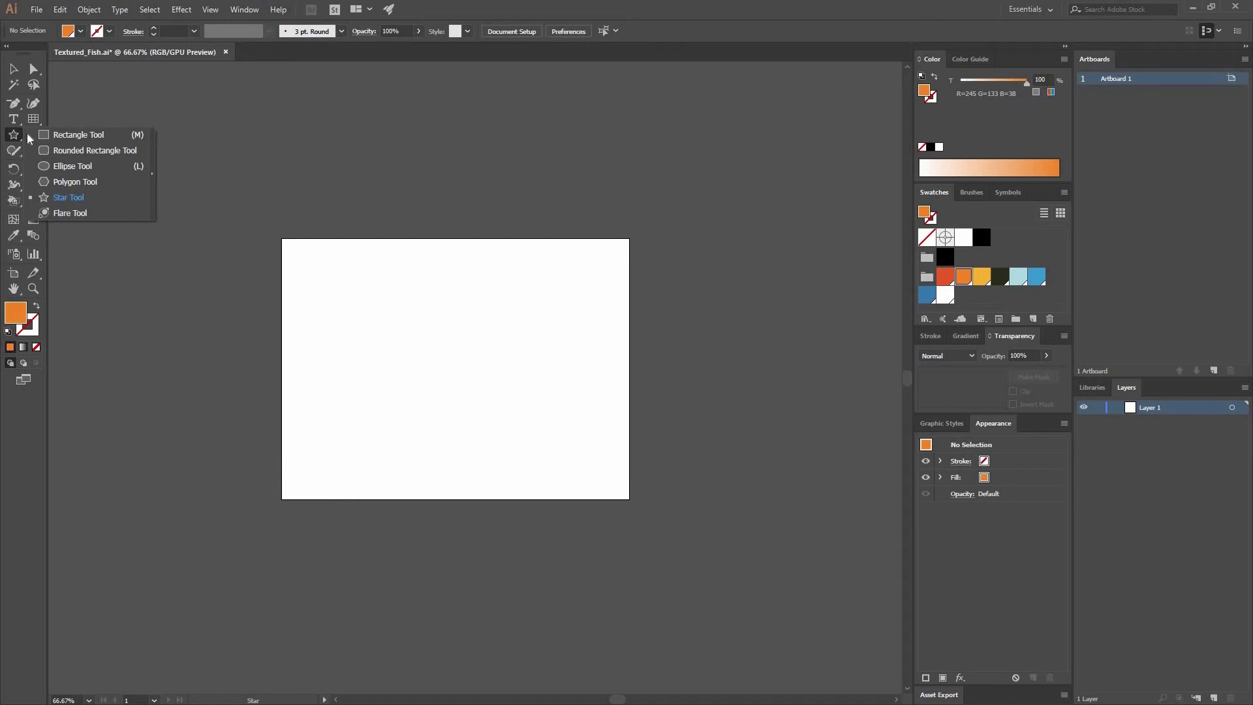
left_click(152, 171)
left_click_drag(275, 162, 571, 145)
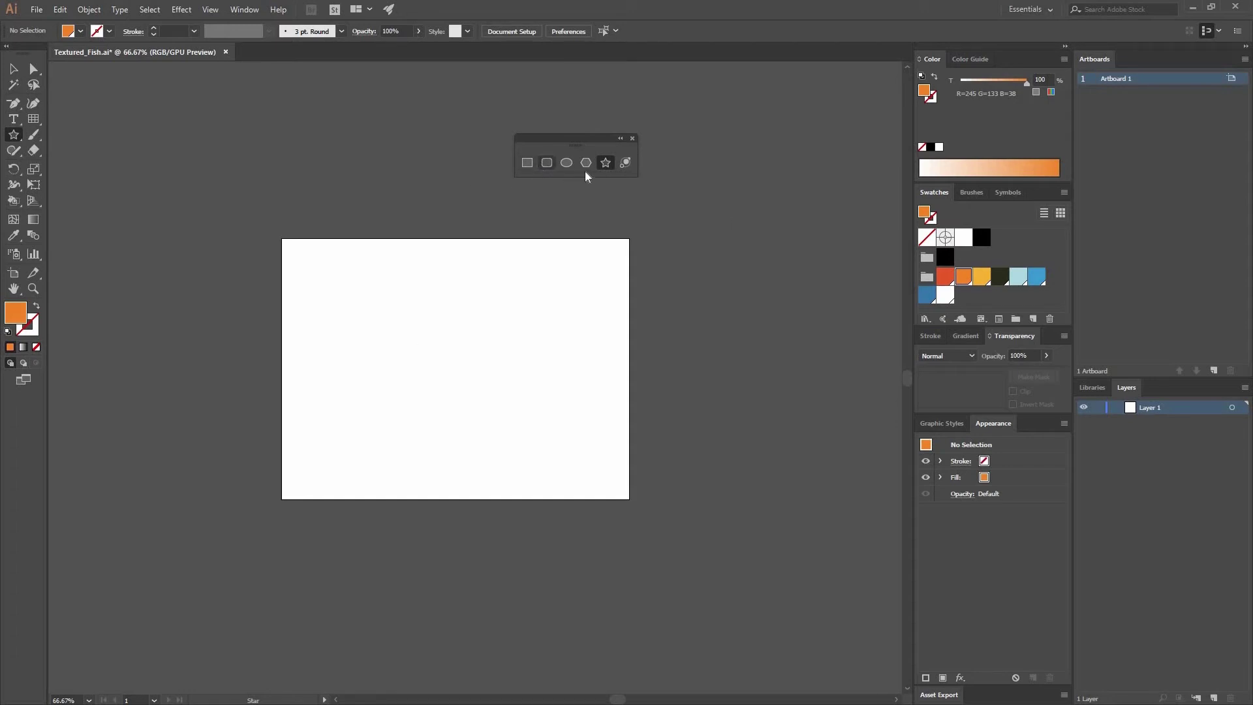
Step: Create an orange ellipse 295 px wide and 240 px high with the Ellipse tool
left_click(566, 162)
left_click(386, 163)
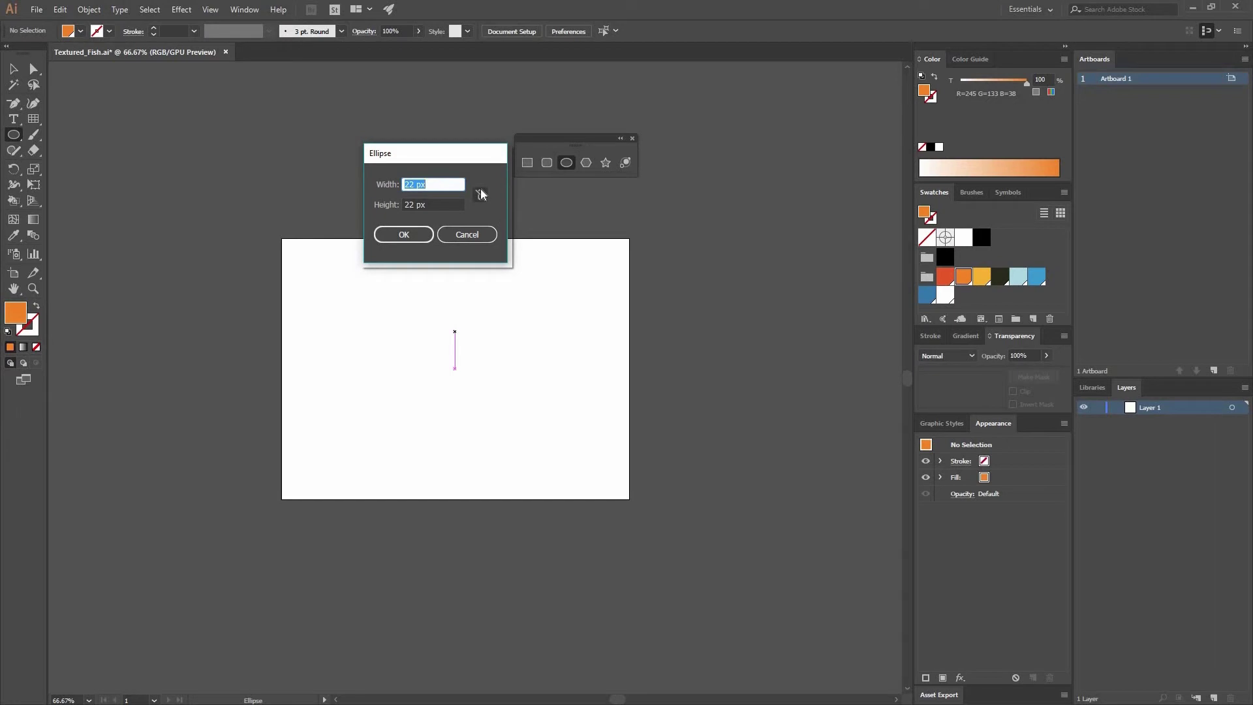
type("295")
key("Tab")
type("240")
left_click(404, 234)
Step: Move the ellipse to the left of the artboard's centre and deselect it
key("a")
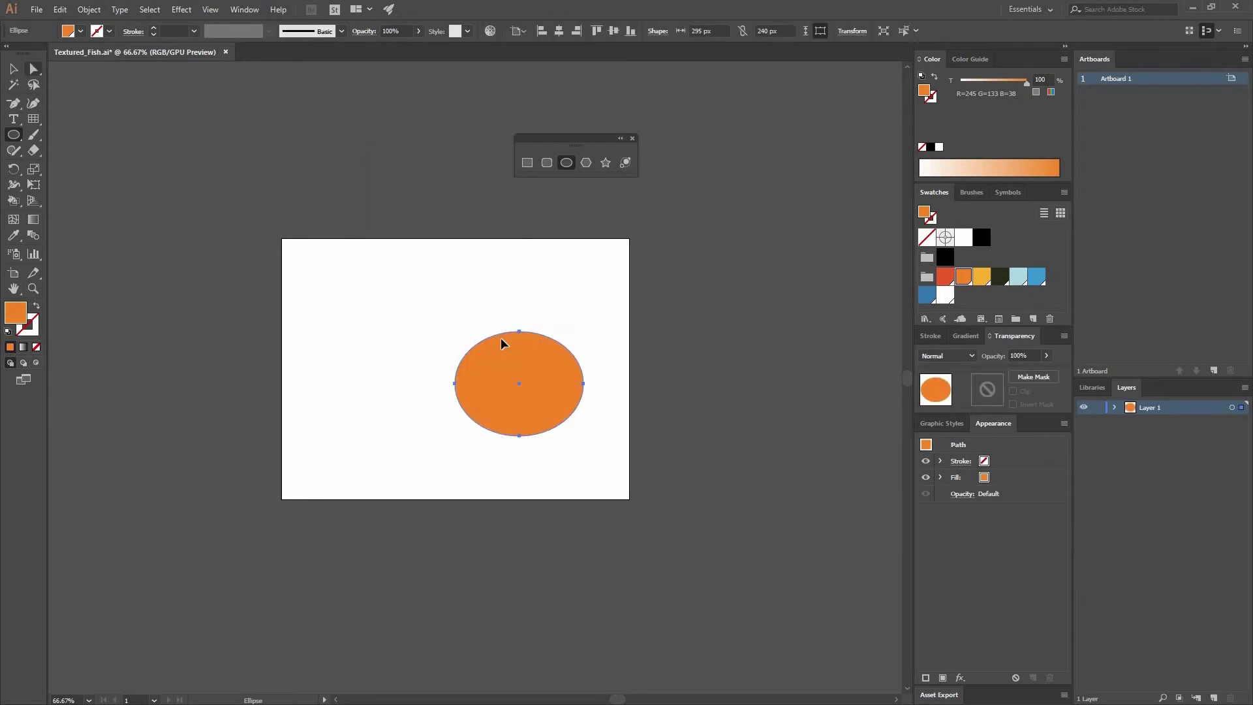
key("v")
left_click_drag(477, 336, 380, 311)
left_click(630, 190)
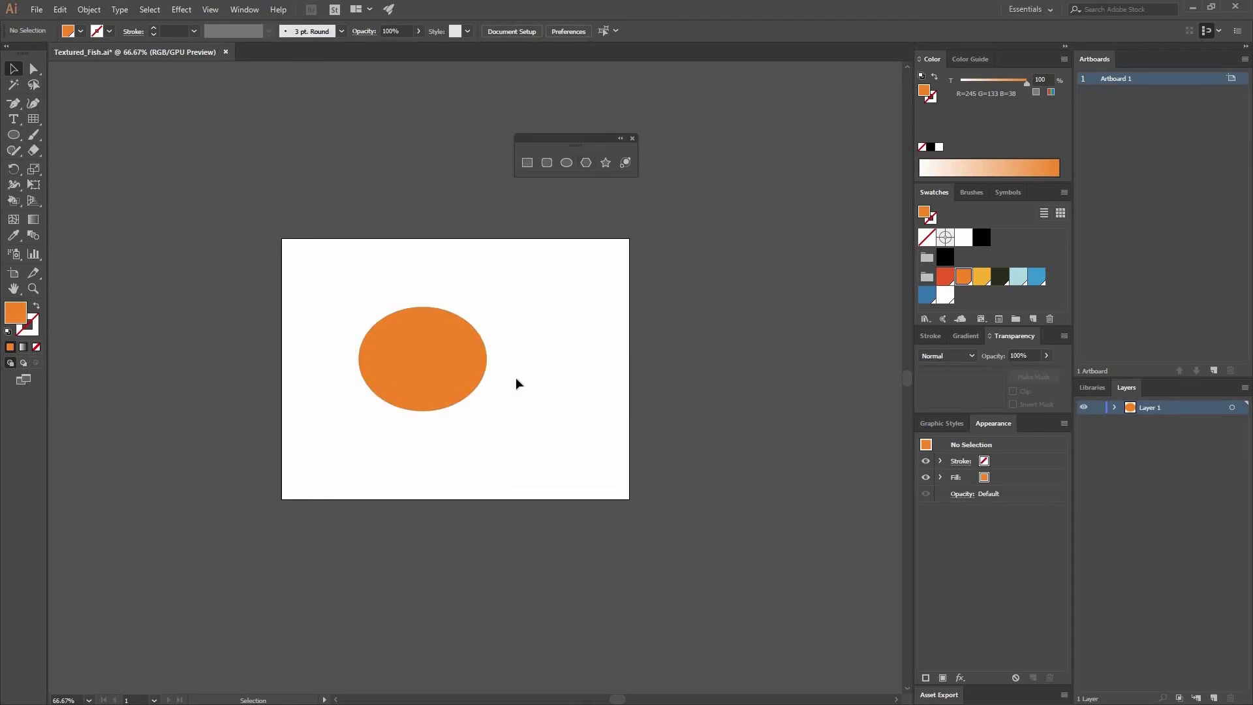
Step: Create a three-point star with Radius 1 of 54 px and Radius 2 of 27 px for the mouth triangle
left_click(606, 163)
left_click(539, 325)
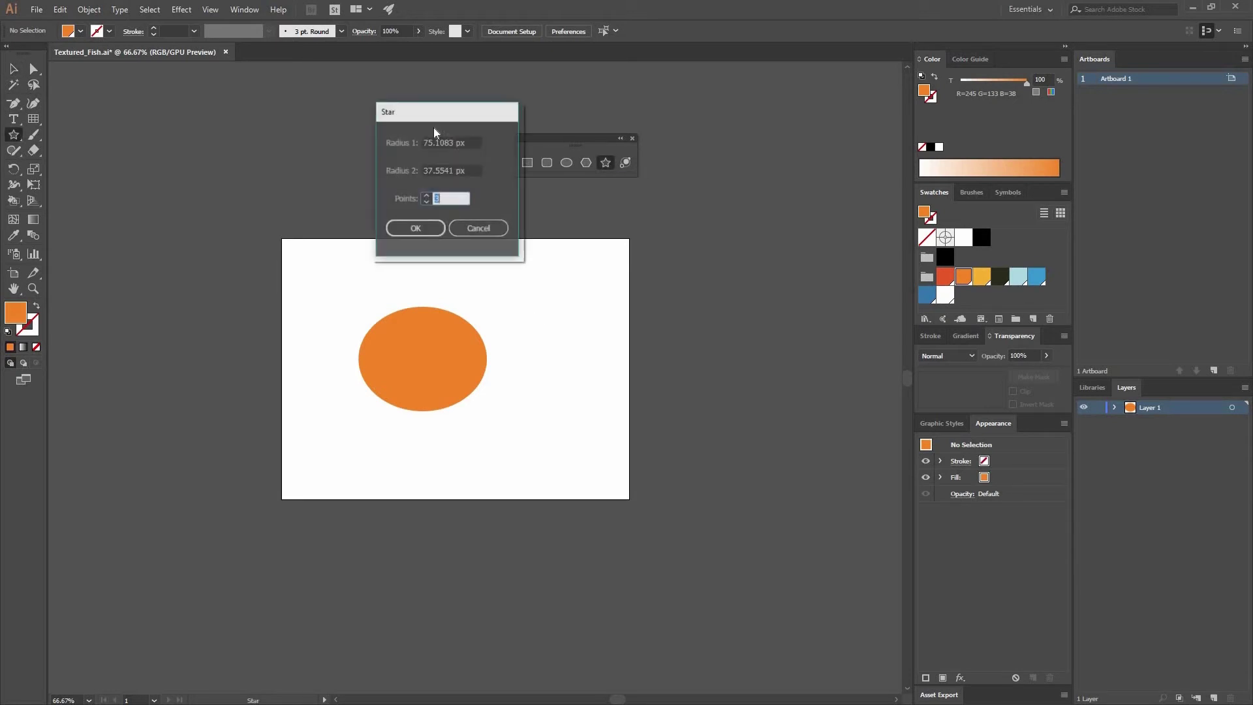
left_click(383, 137)
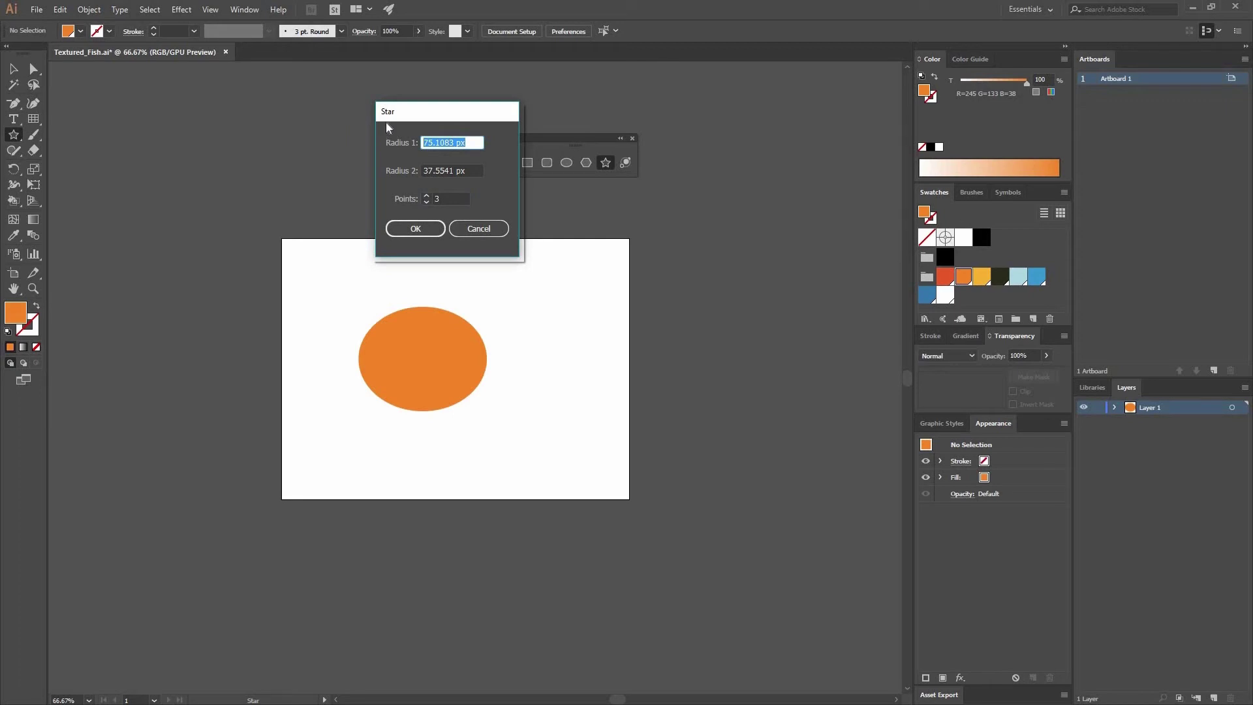
type("54")
key("Tab")
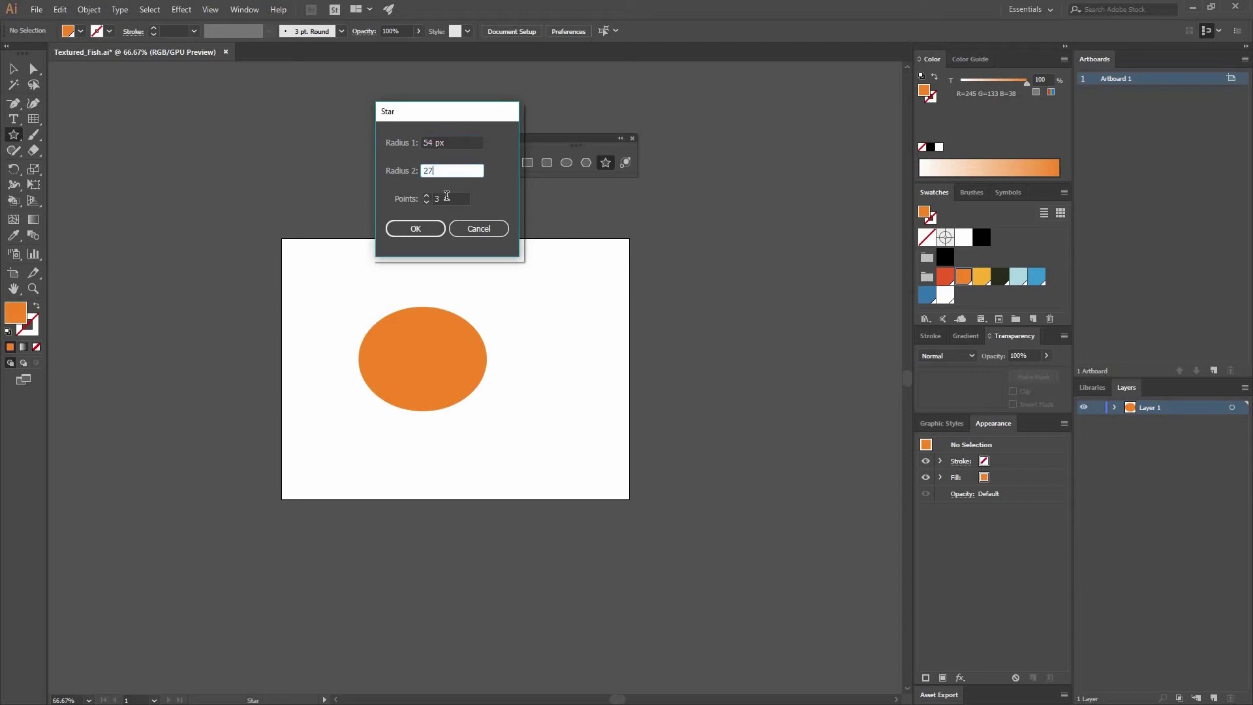
key("Tab")
left_click(423, 229)
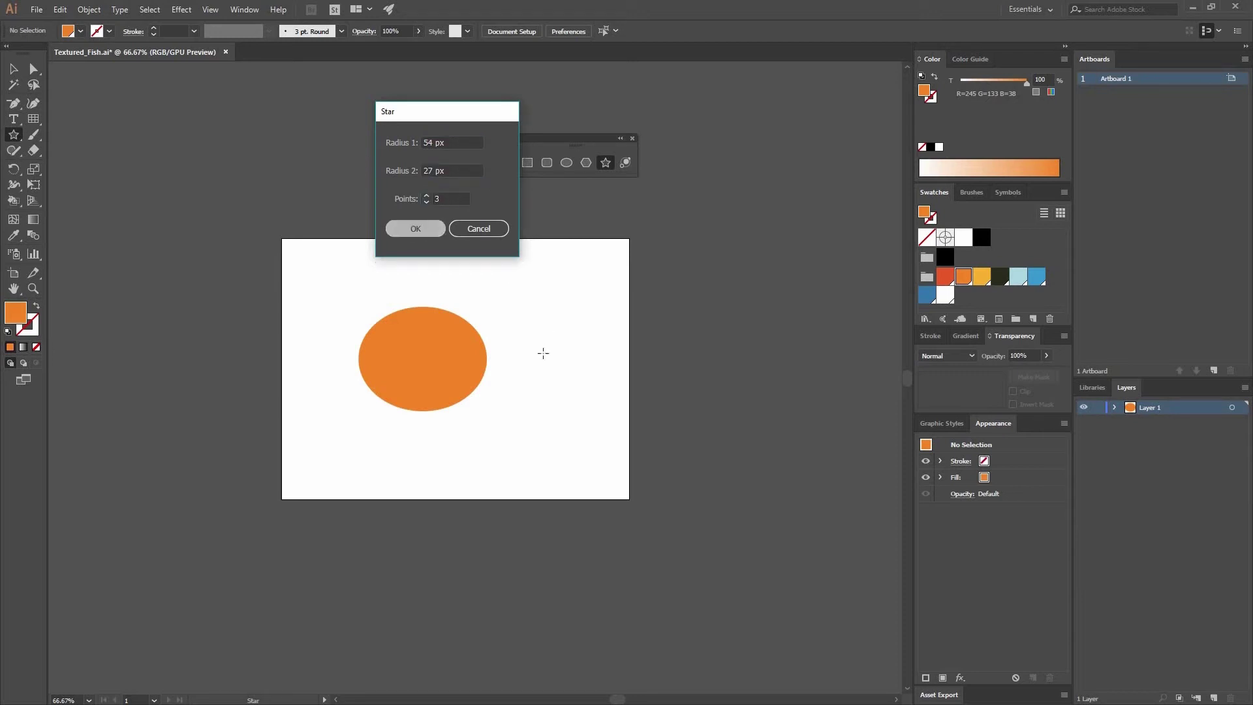
Step: Rotate the small triangle to point right and place it over the ellipse's left end
key("v")
left_click_drag(565, 289, 374, 359)
key("ctrl+shift+bracketleft")
left_click(535, 353)
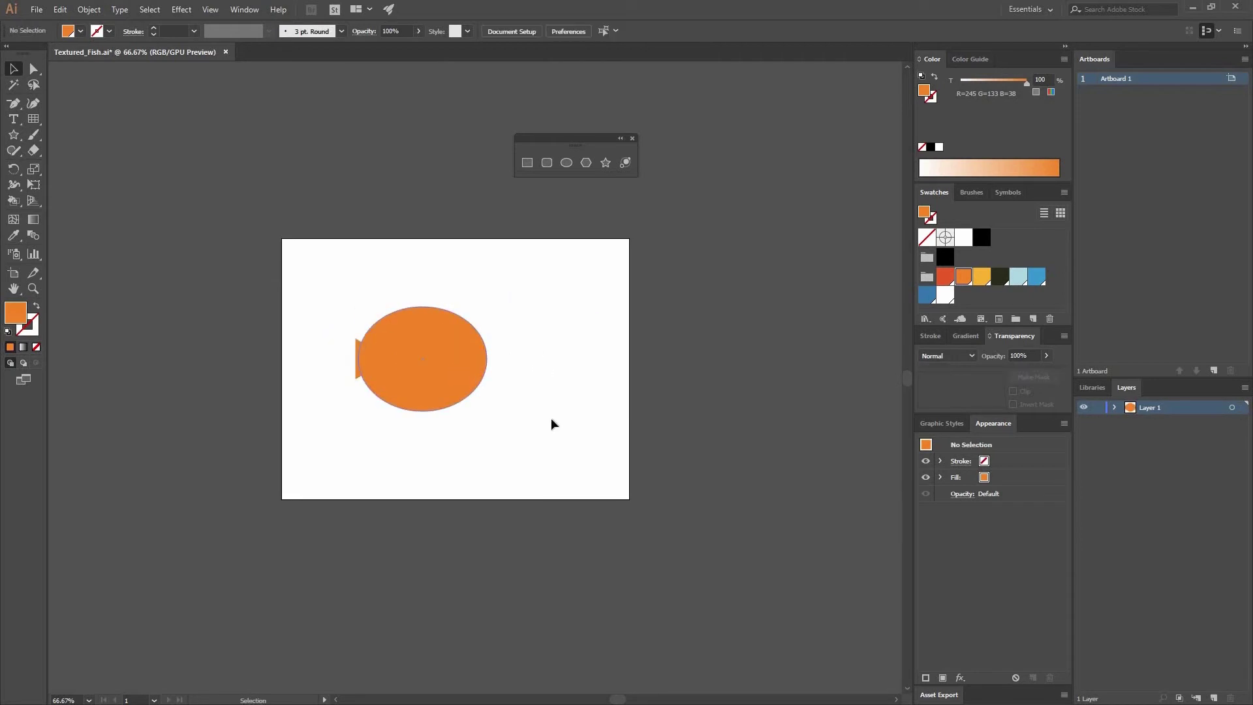
Step: Vertically centre the small triangle on the ellipse, using the ellipse as the key object
left_click_drag(313, 296, 450, 348)
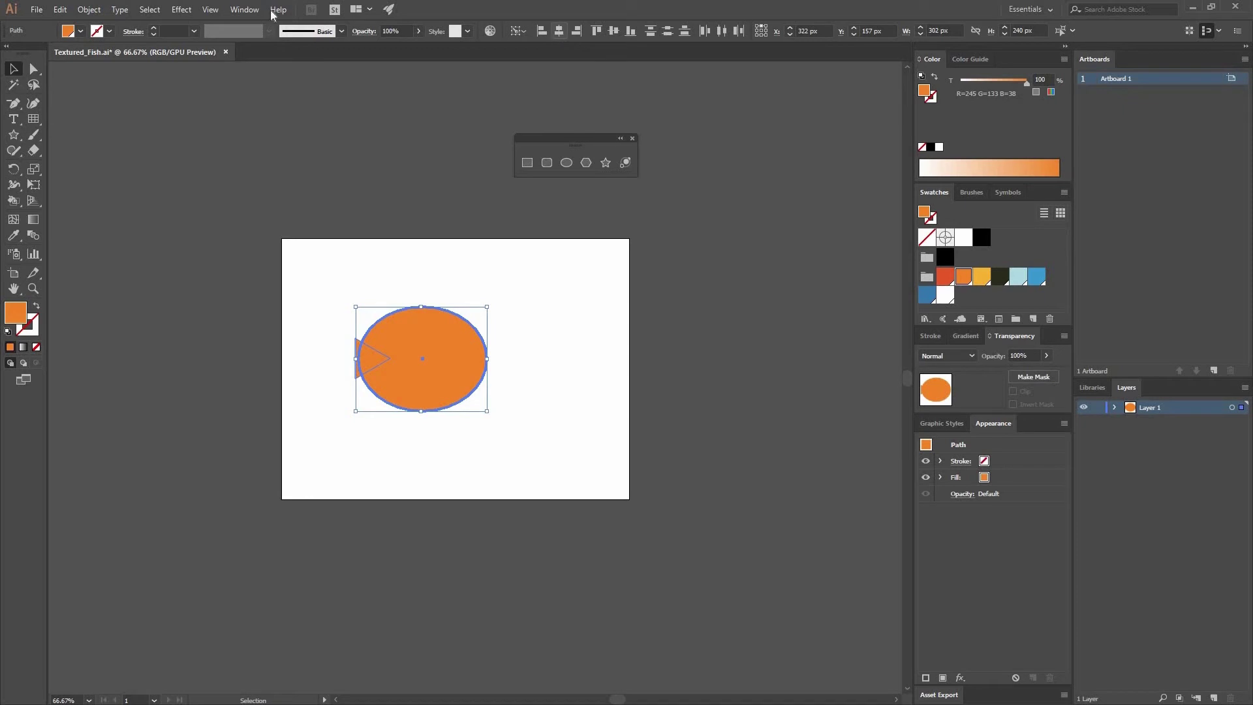
left_click(242, 10)
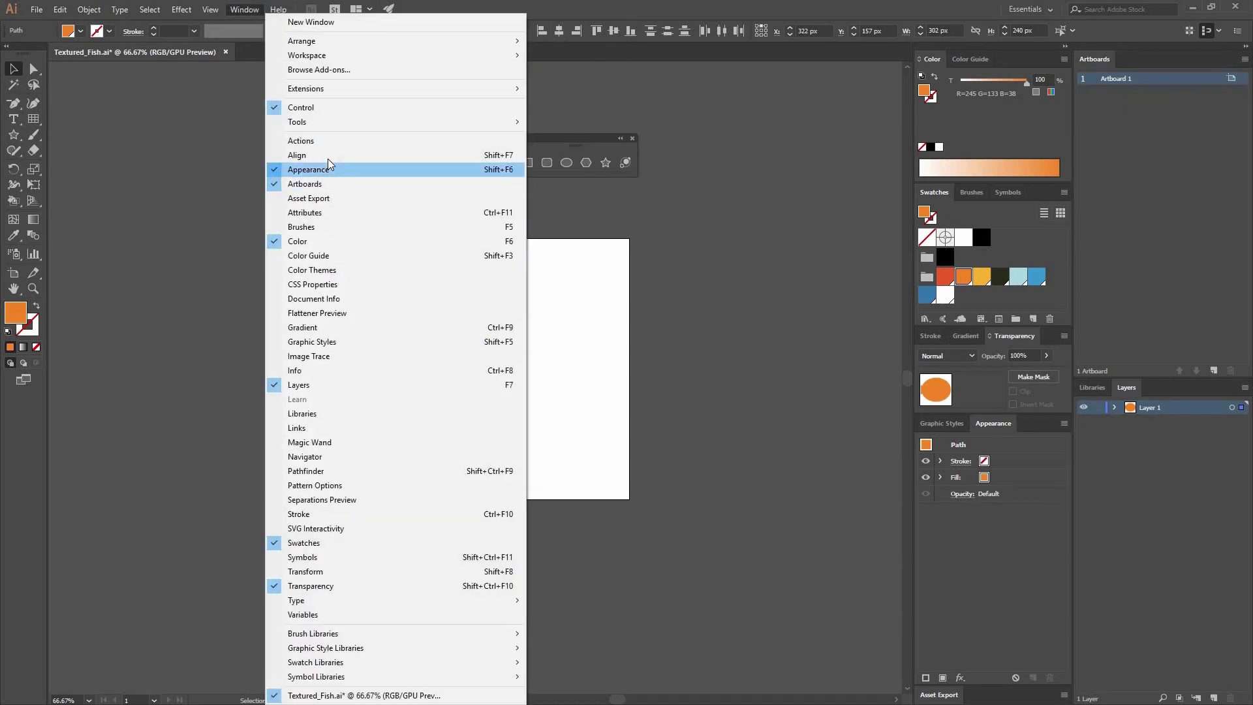
left_click(509, 156)
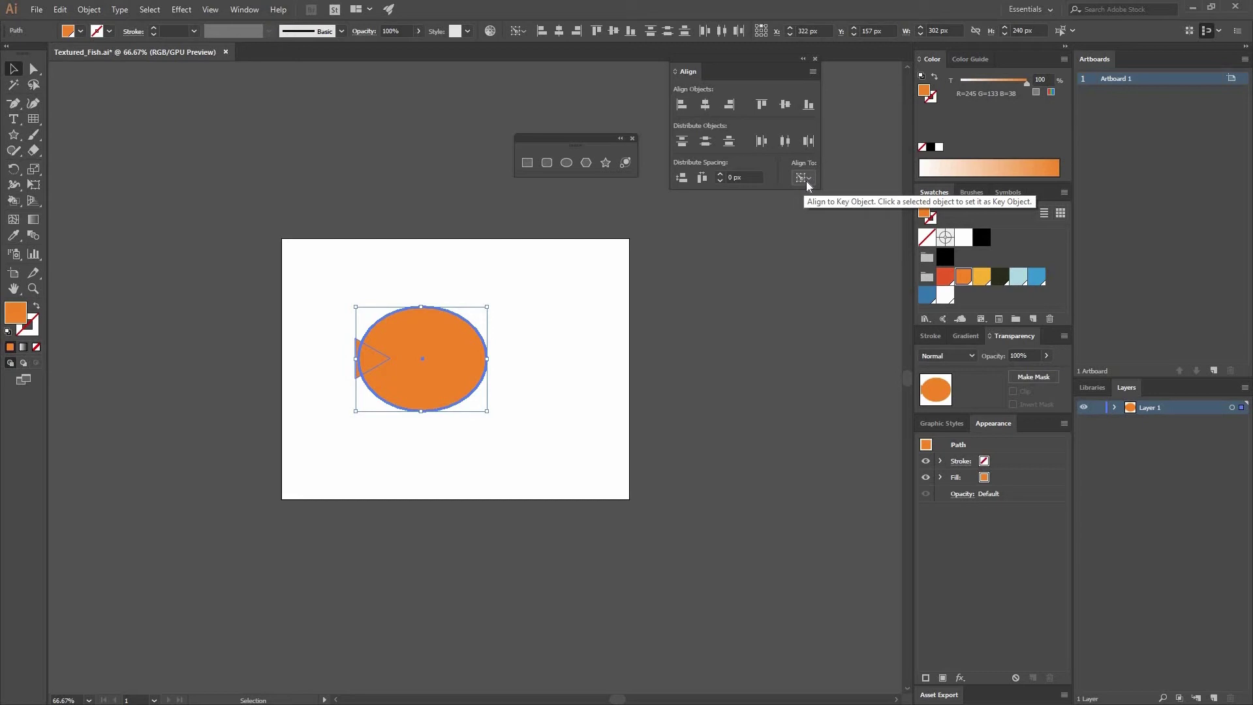
left_click(785, 104)
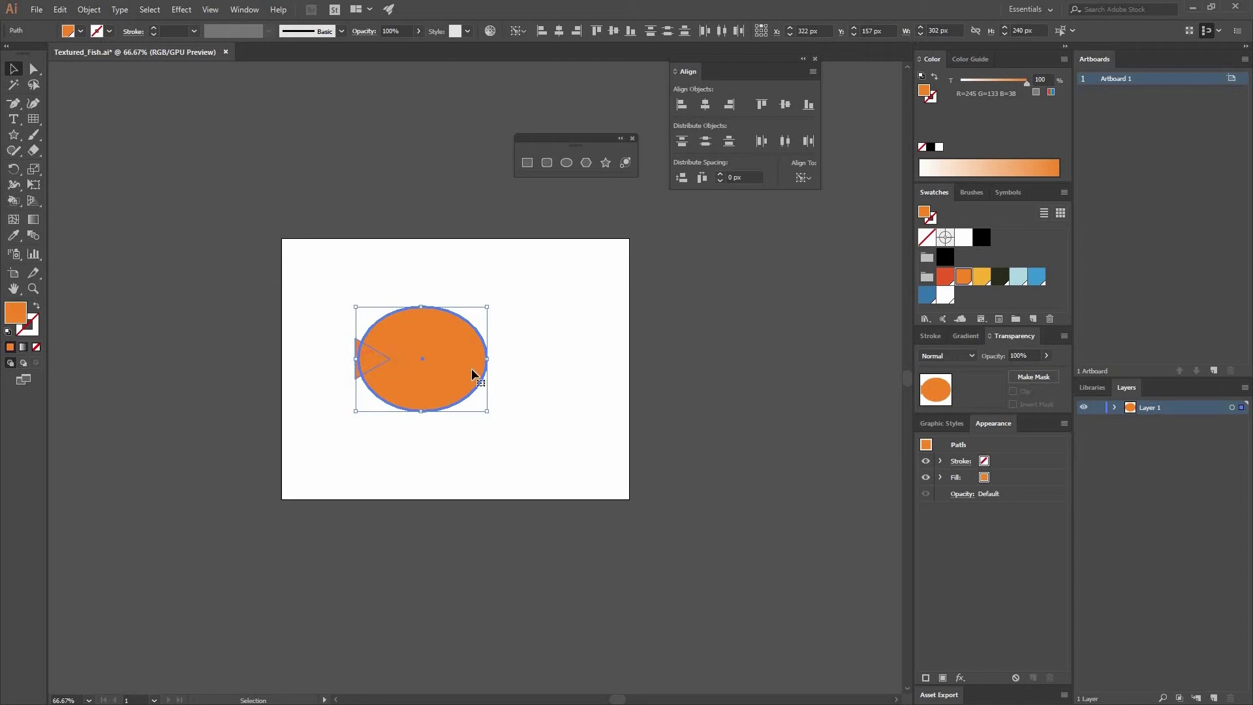
Step: Cut the mouth out of the ellipse by subtracting the triangle with the Pathfinder Minus Front operation
left_click(243, 11)
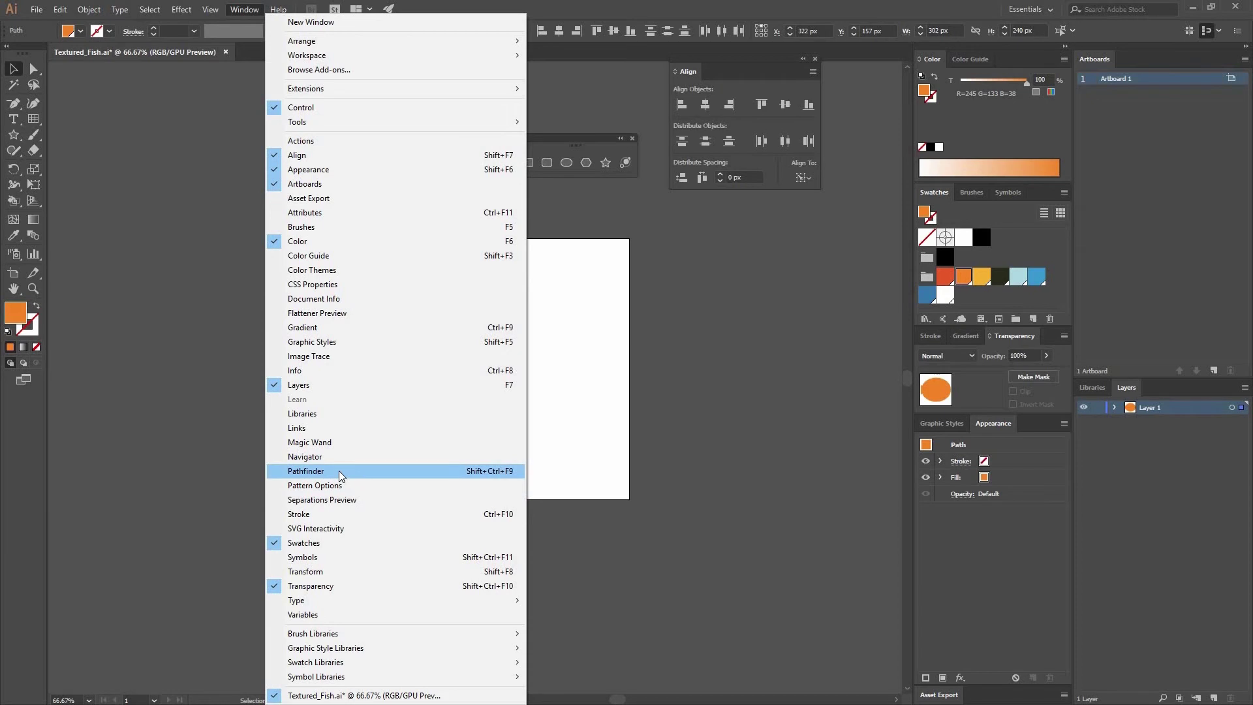
left_click(470, 471)
left_click_drag(747, 549, 747, 304)
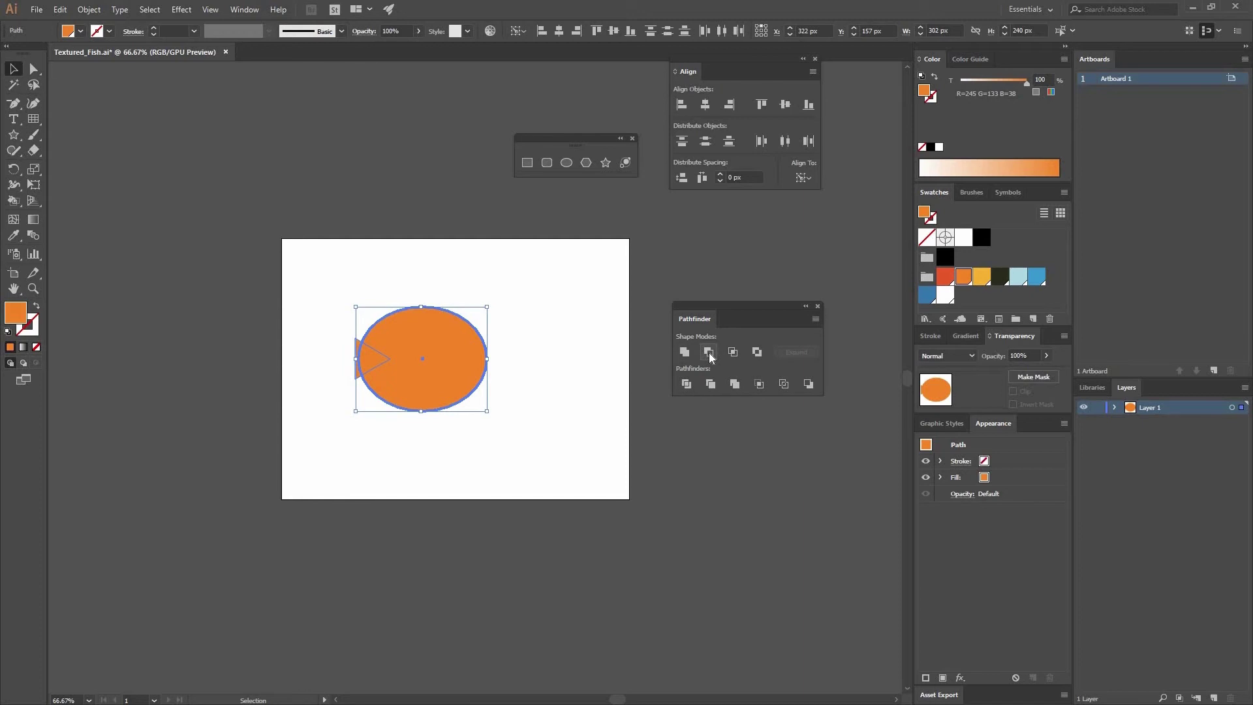
left_click(709, 353)
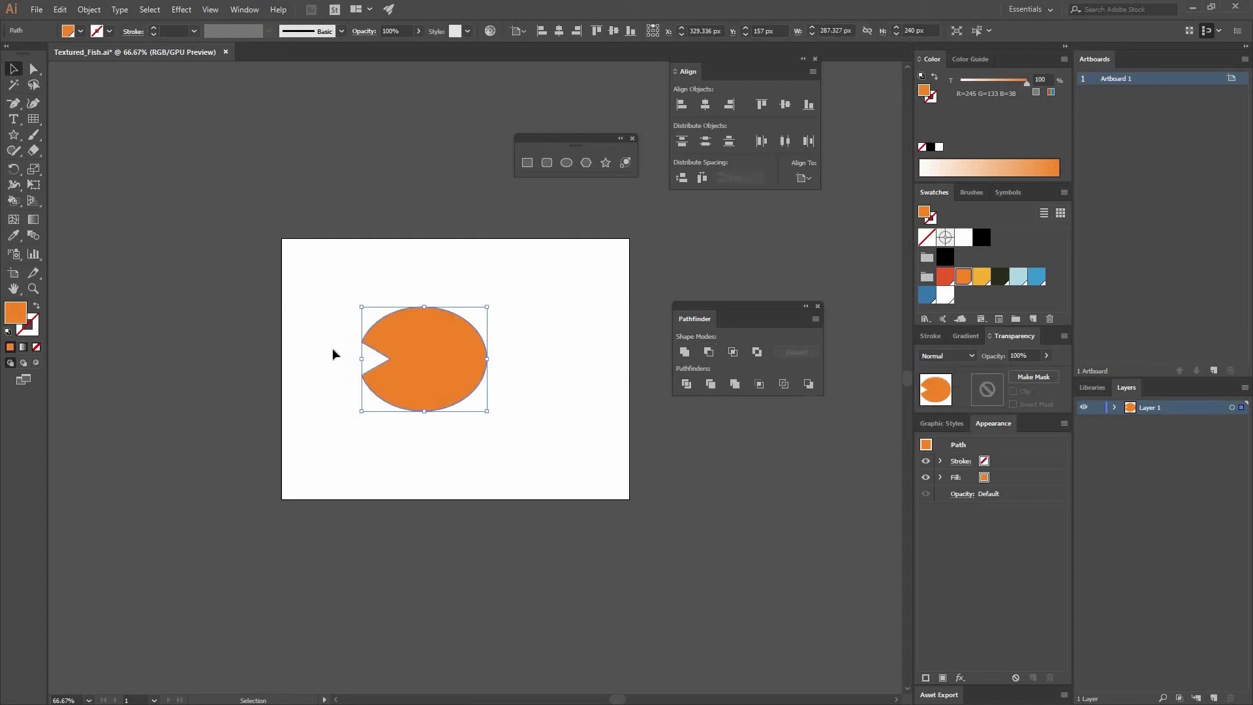
left_click(537, 328)
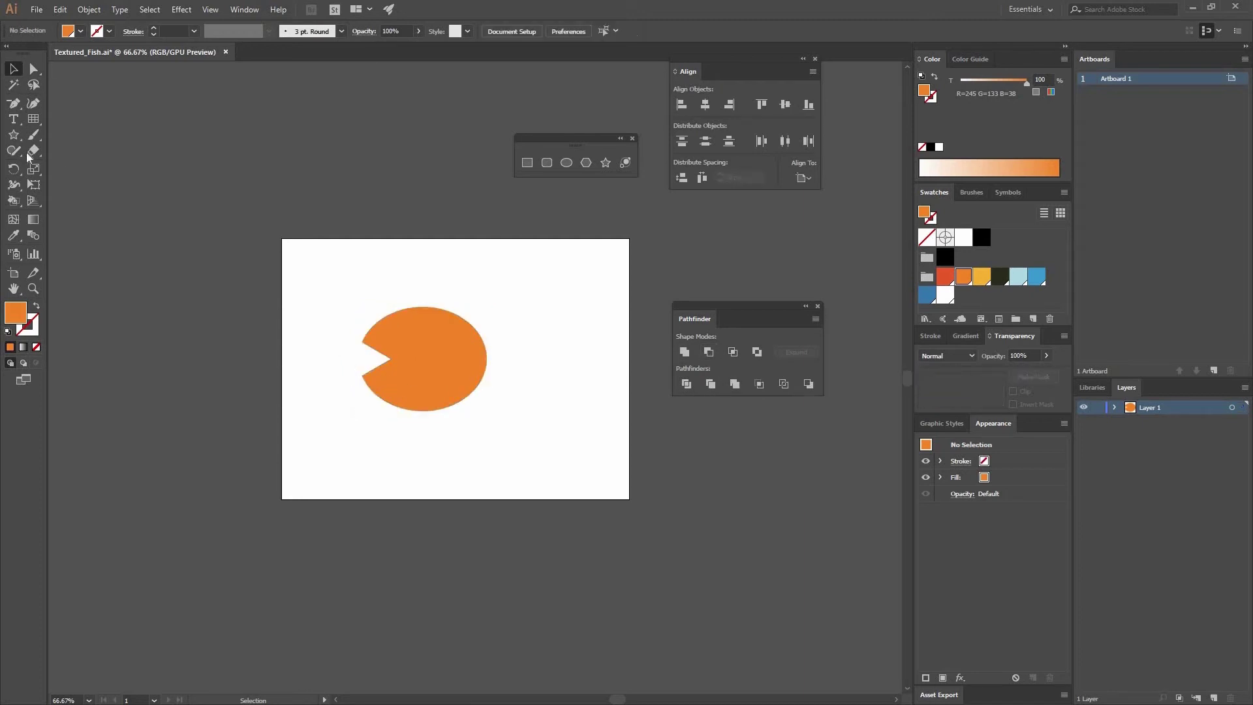
Step: Create a three-point star with Radius 1 of 75 px and Radius 2 of 37 px for the tail
left_click(13, 134)
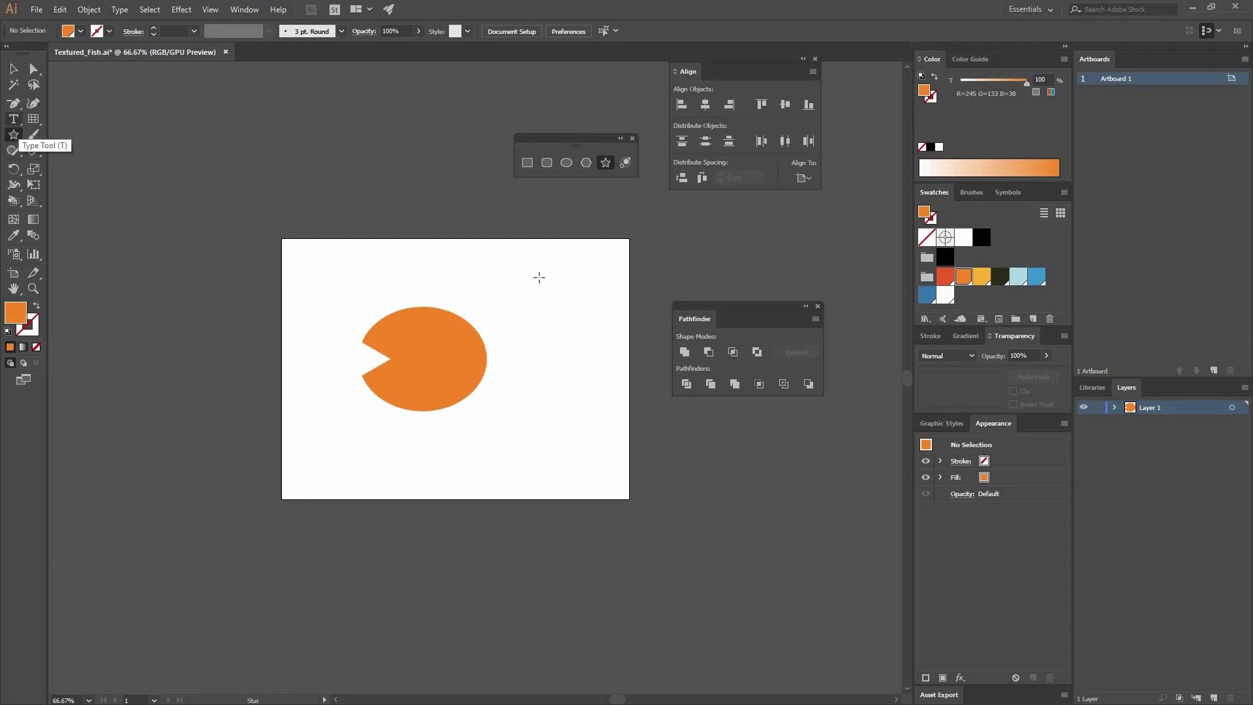
left_click(473, 270)
key("Tab")
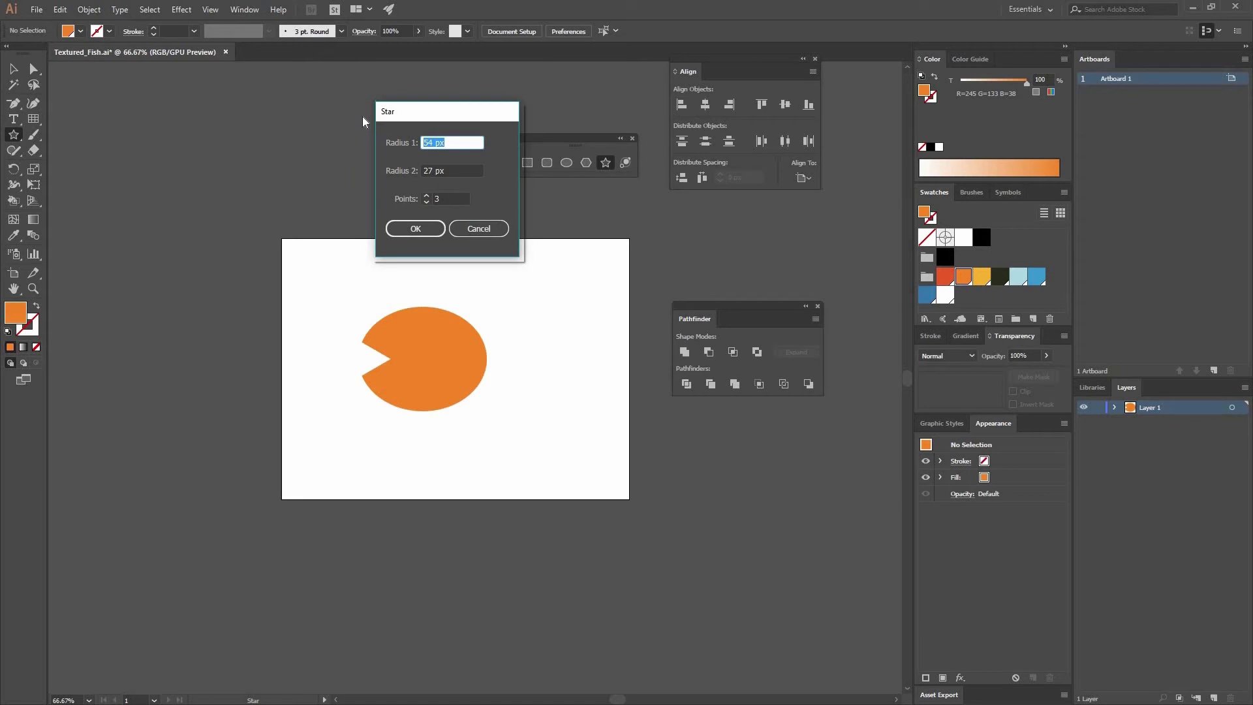
type("75")
key("Tab")
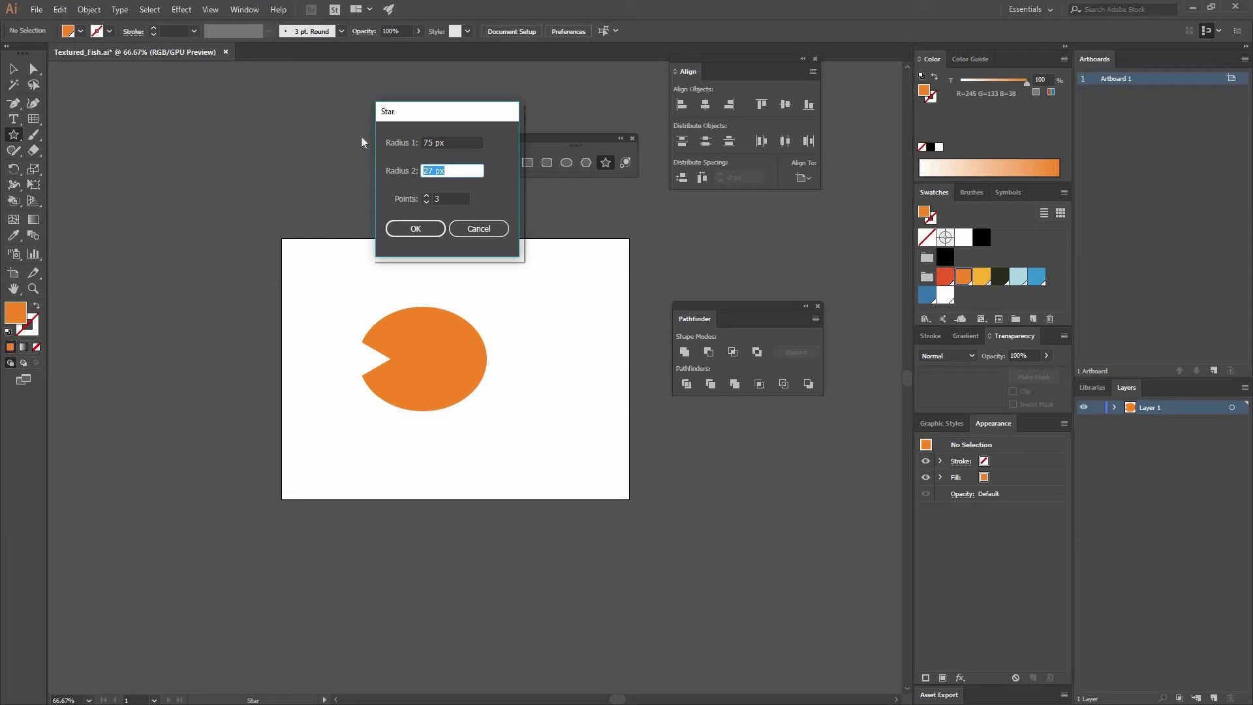
type("37")
left_click(422, 142)
type("1")
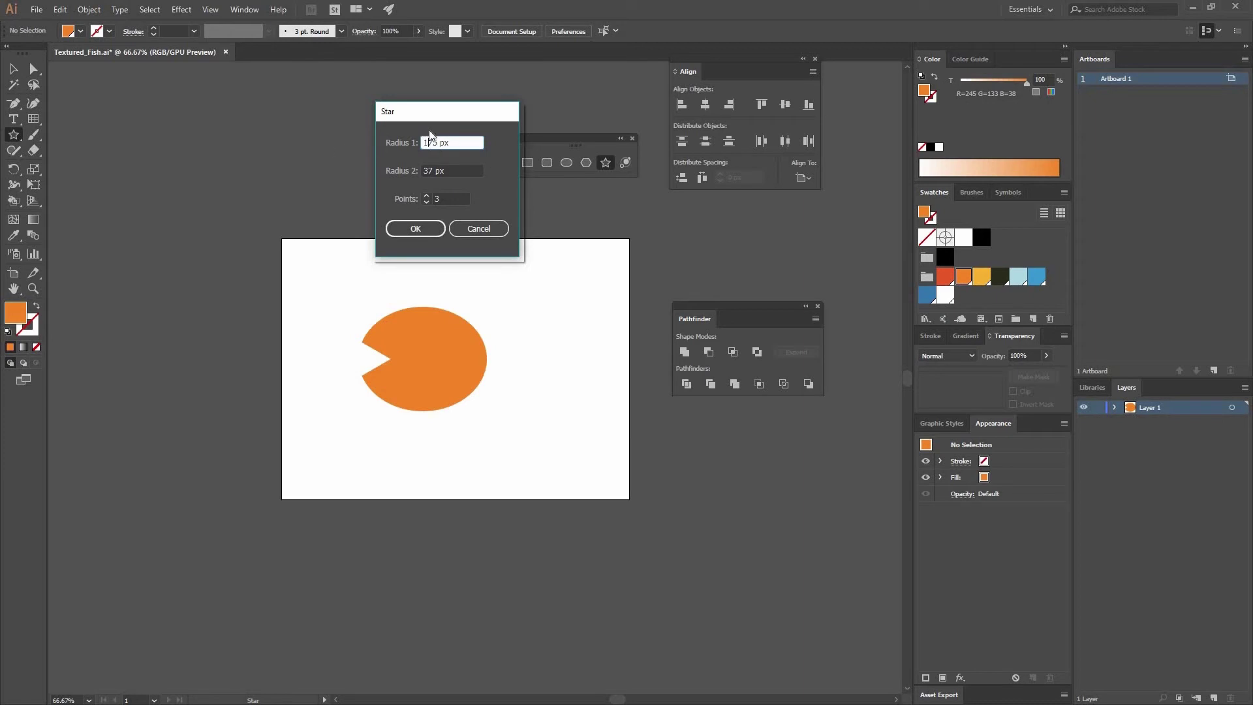
key("BackSpace")
left_click(421, 228)
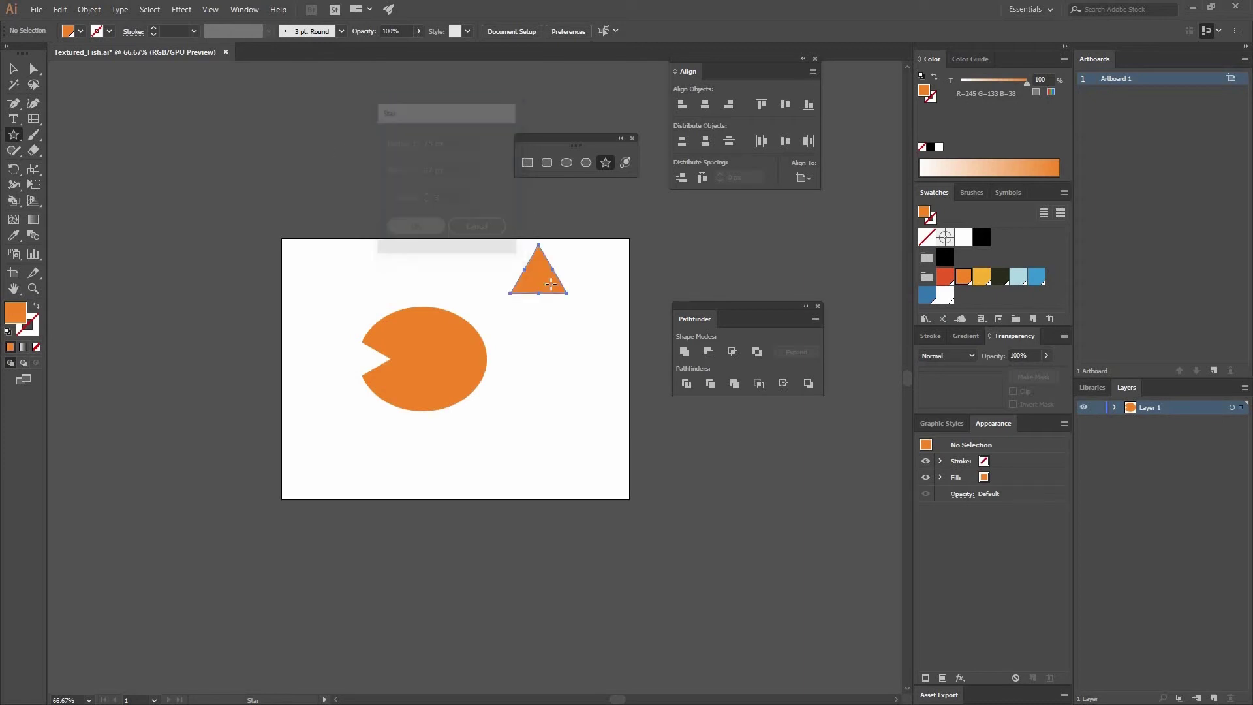
Step: Rotate the tail triangle to point left and overlap its tip with the body's right end
left_click(13, 69)
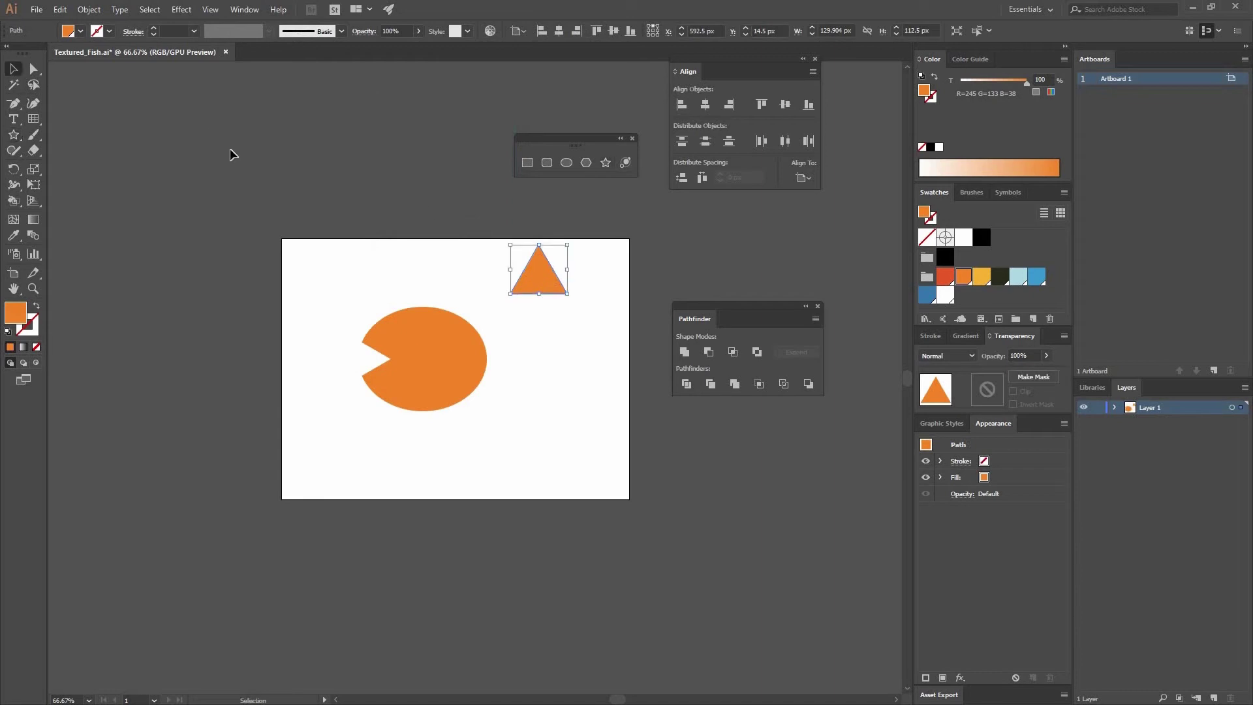
left_click_drag(572, 241, 499, 360)
left_click(552, 366)
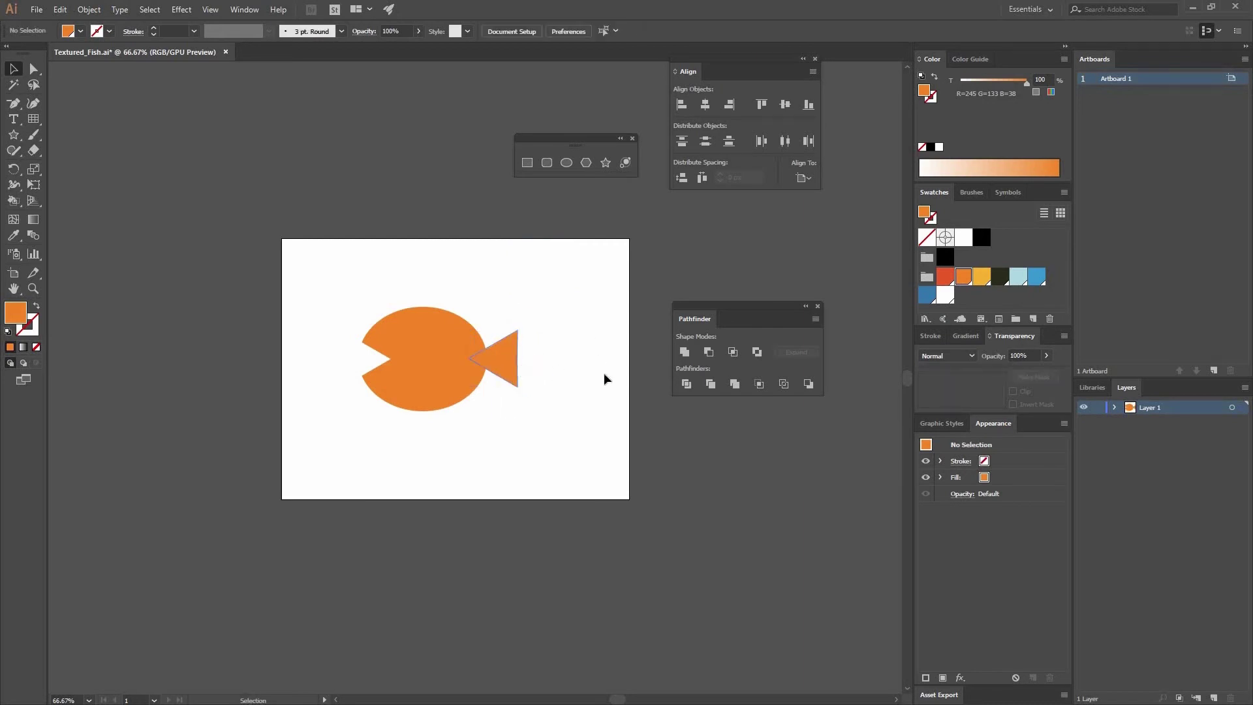
Step: Unite the body and the tail triangle into a single fish shape and select it
left_click(452, 342)
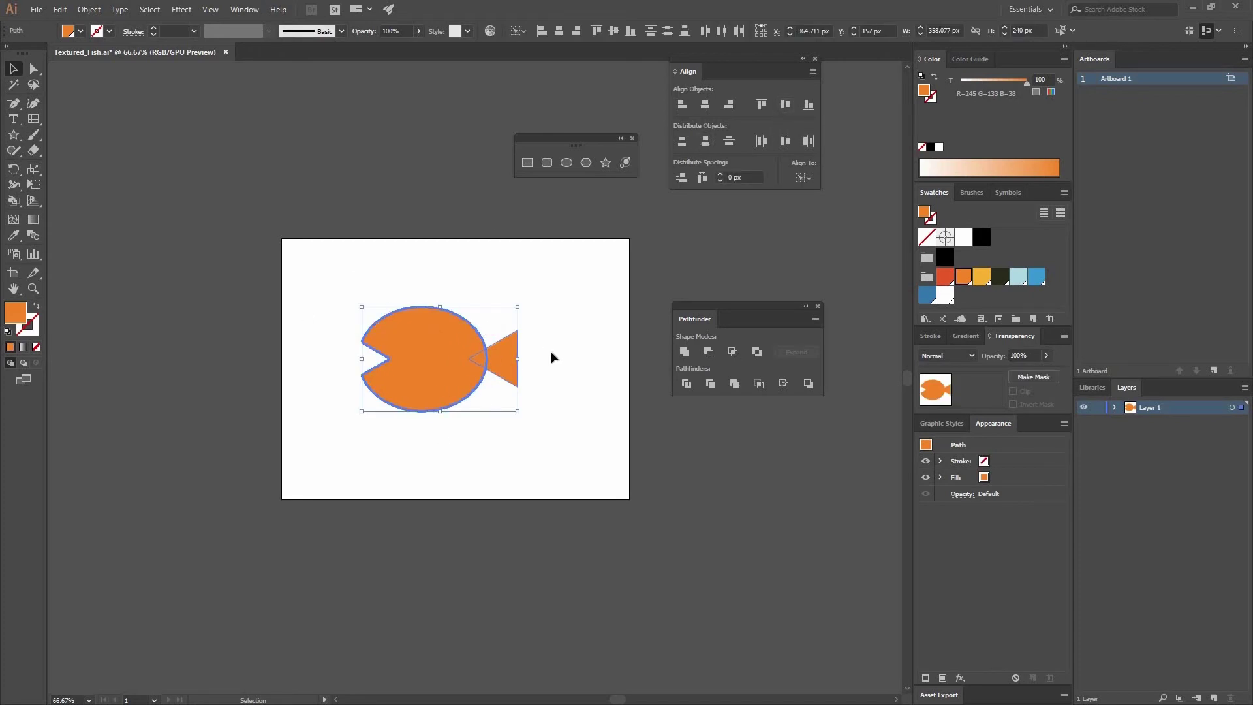
left_click(547, 441)
left_click(446, 365)
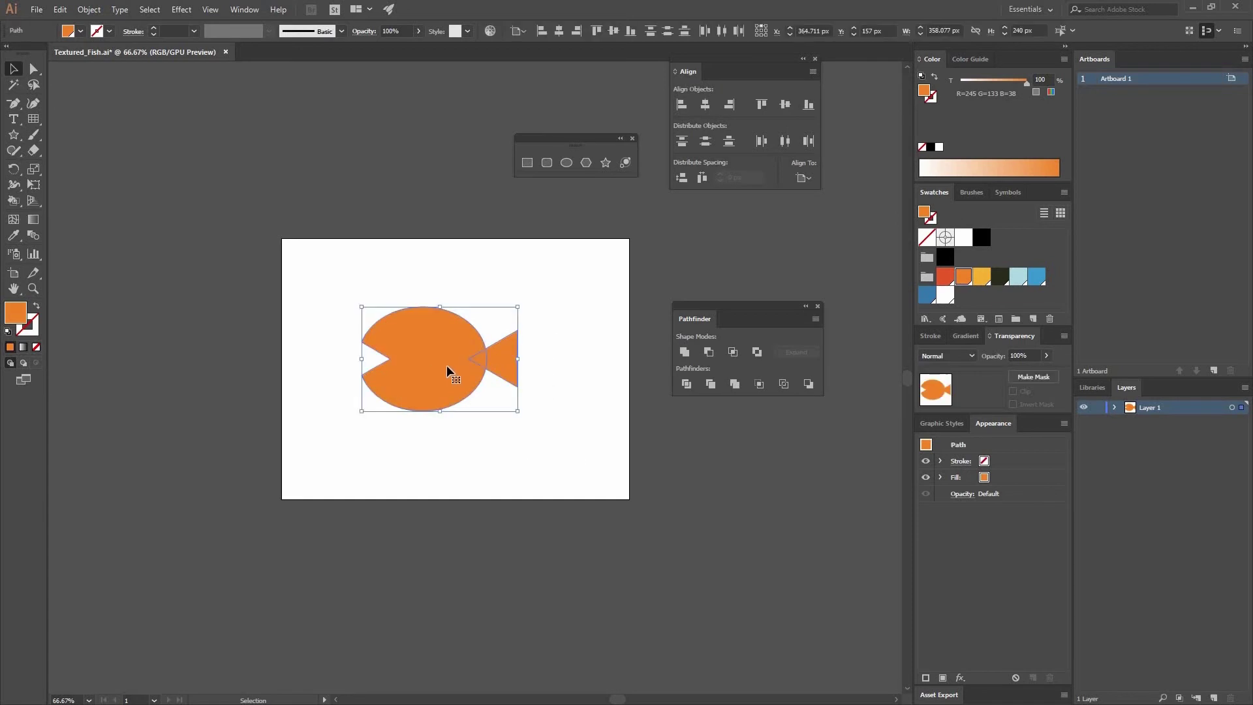
left_click(684, 352)
left_click(573, 359)
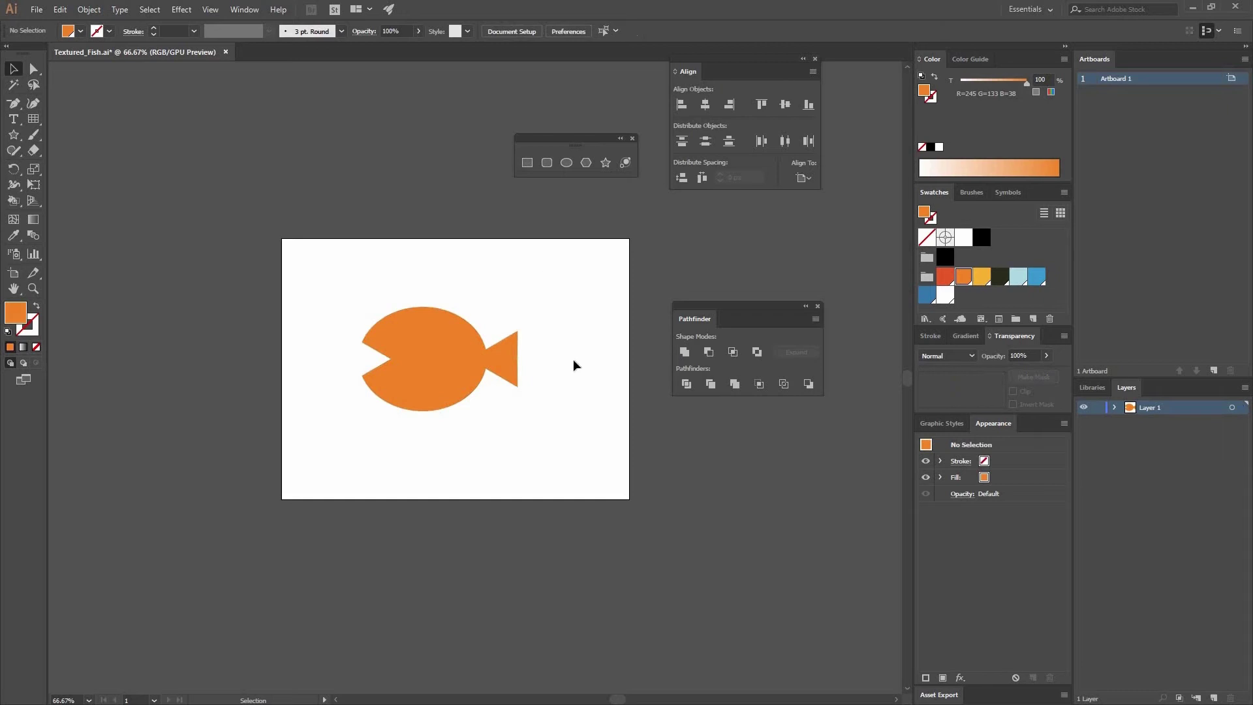
left_click(440, 359)
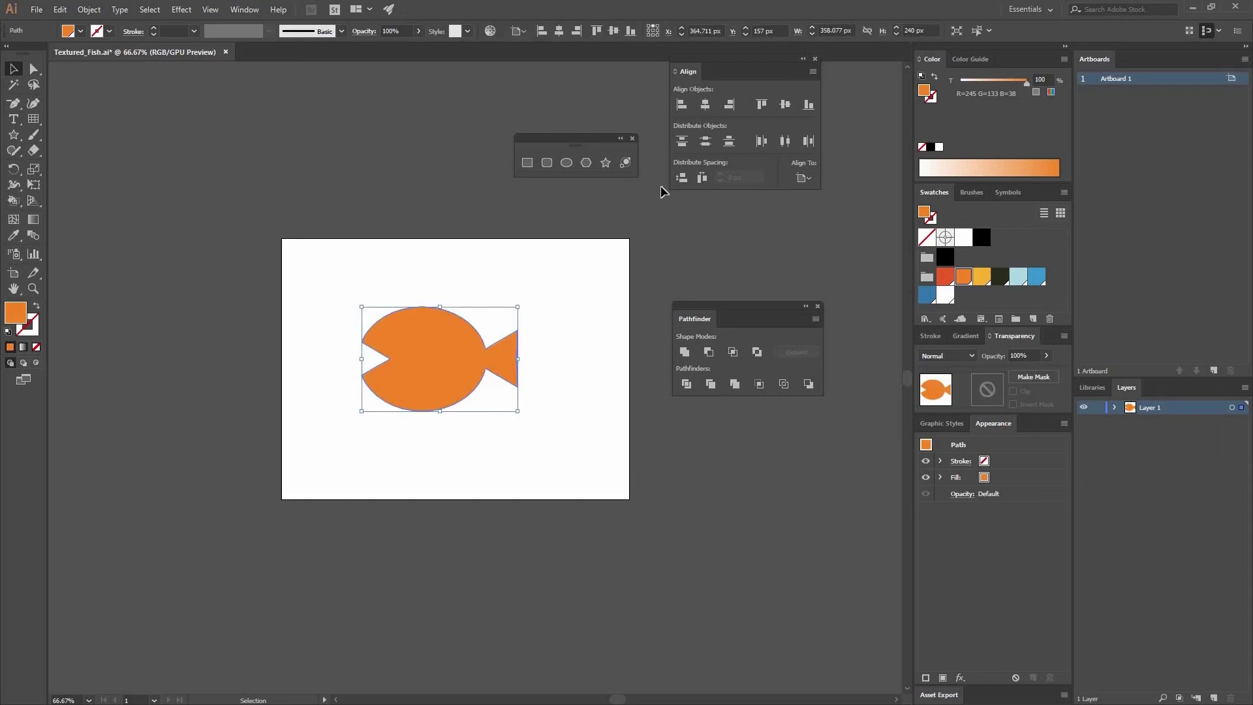
Step: Center the fish horizontally and vertically on the artboard, then deselect it
left_click(801, 180)
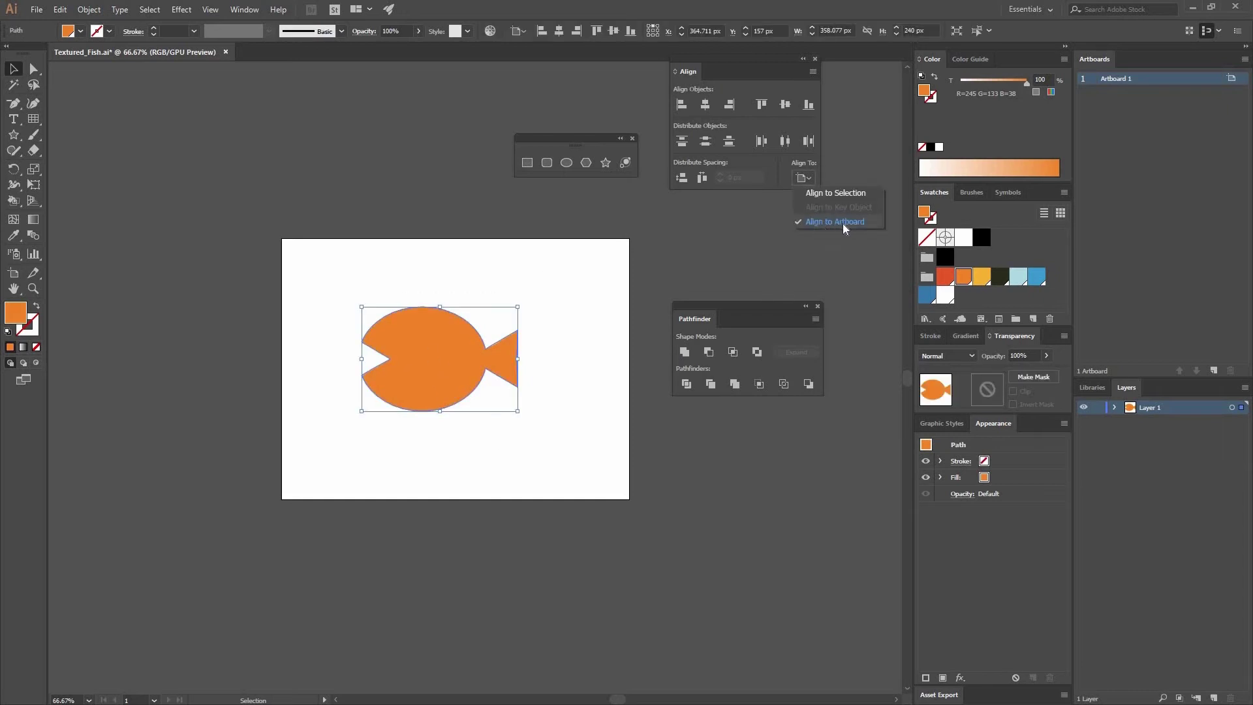
left_click(703, 103)
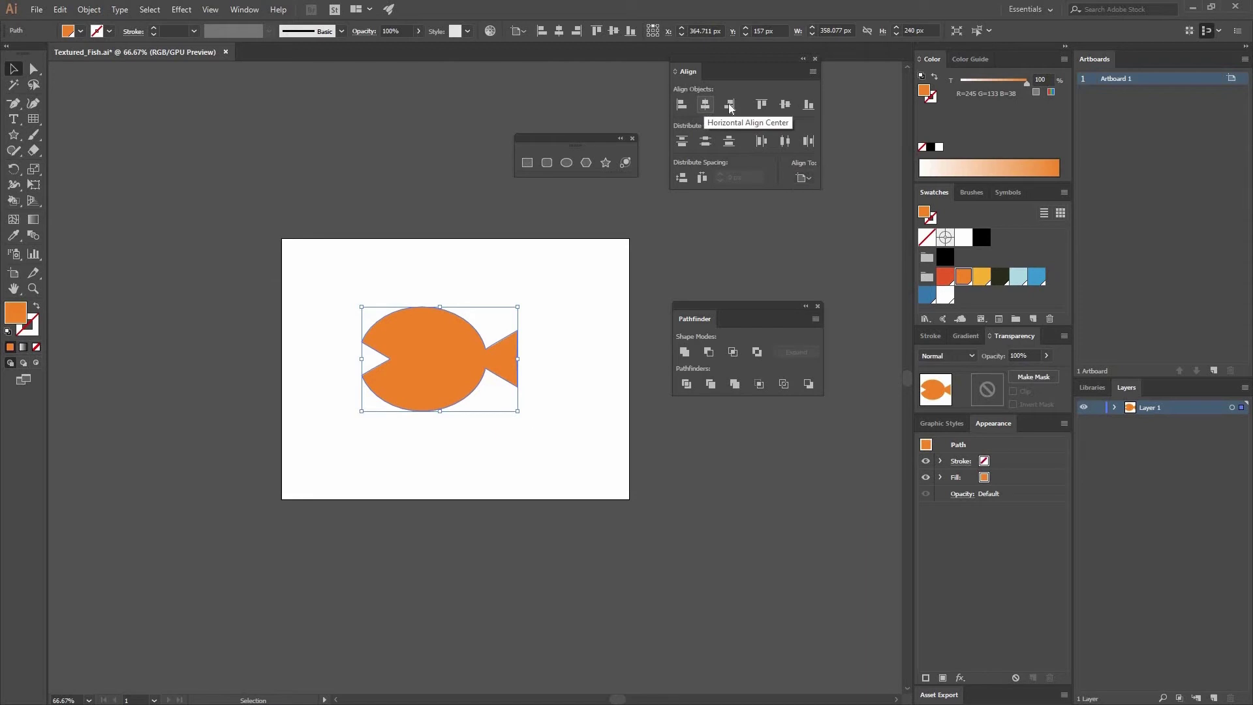
left_click(704, 105)
left_click(785, 105)
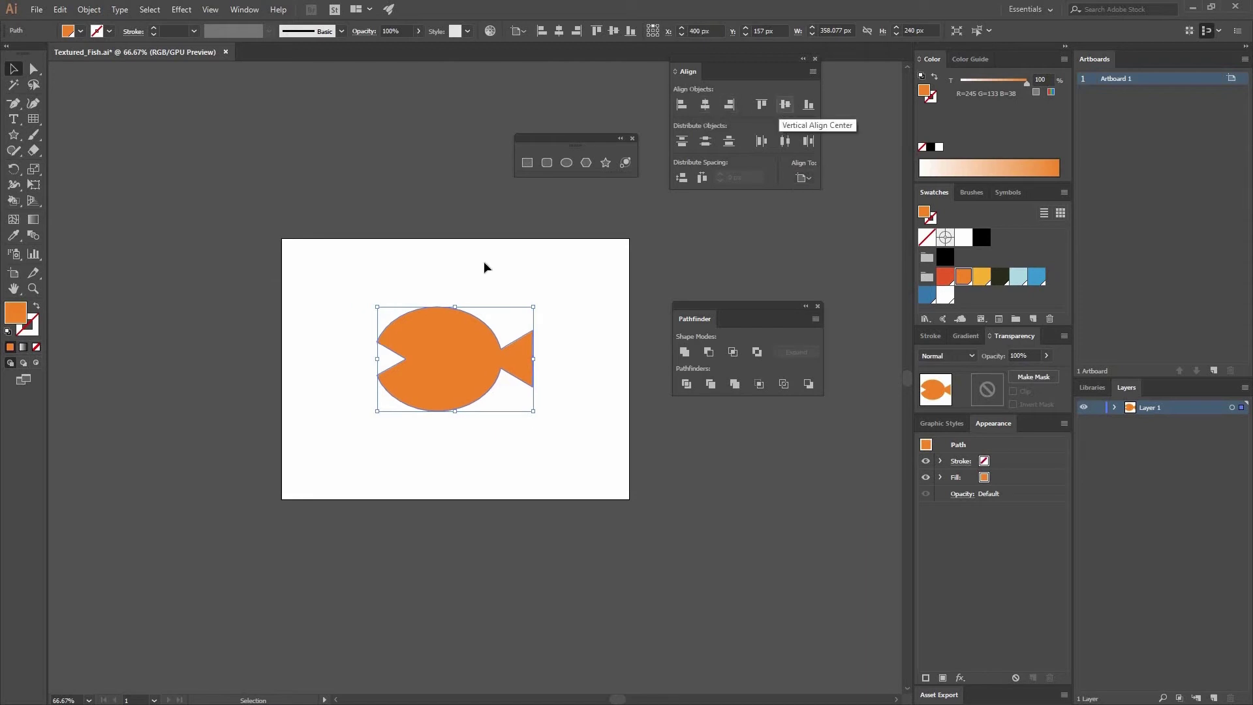
left_click(510, 284)
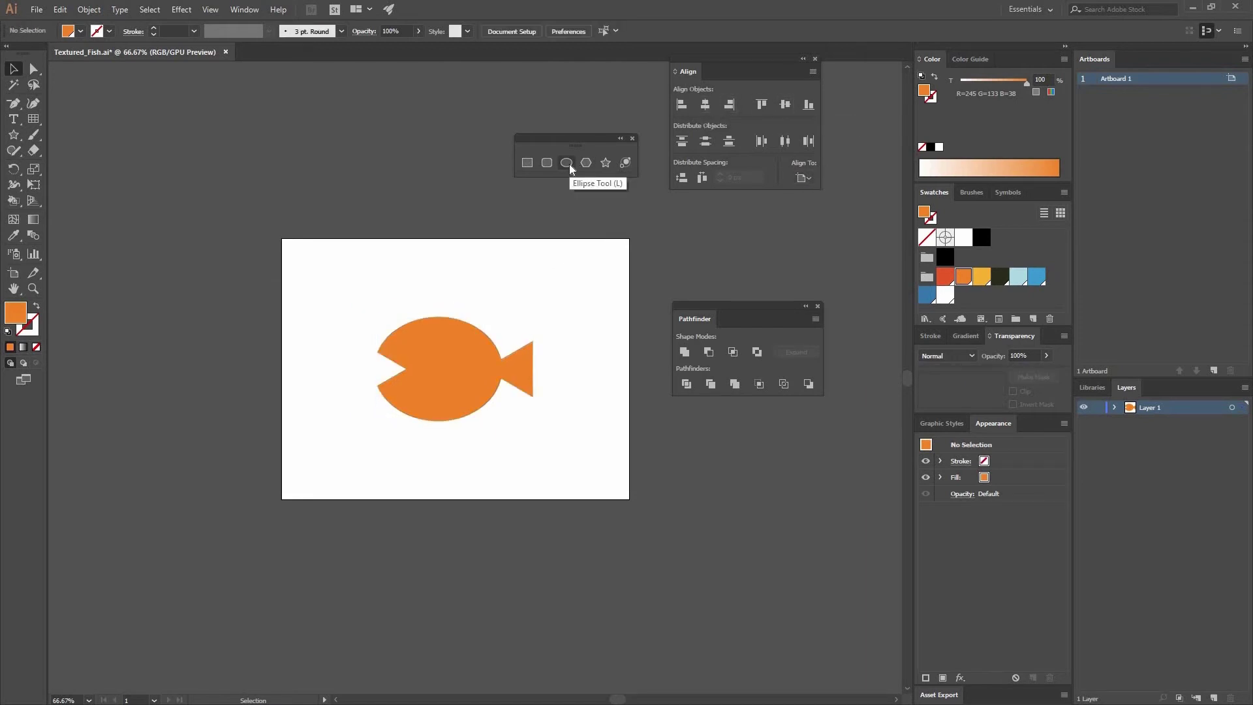
Step: Create an 85 px by 85 px circle for the white of the fish's eye
left_click(568, 163)
left_click(437, 201)
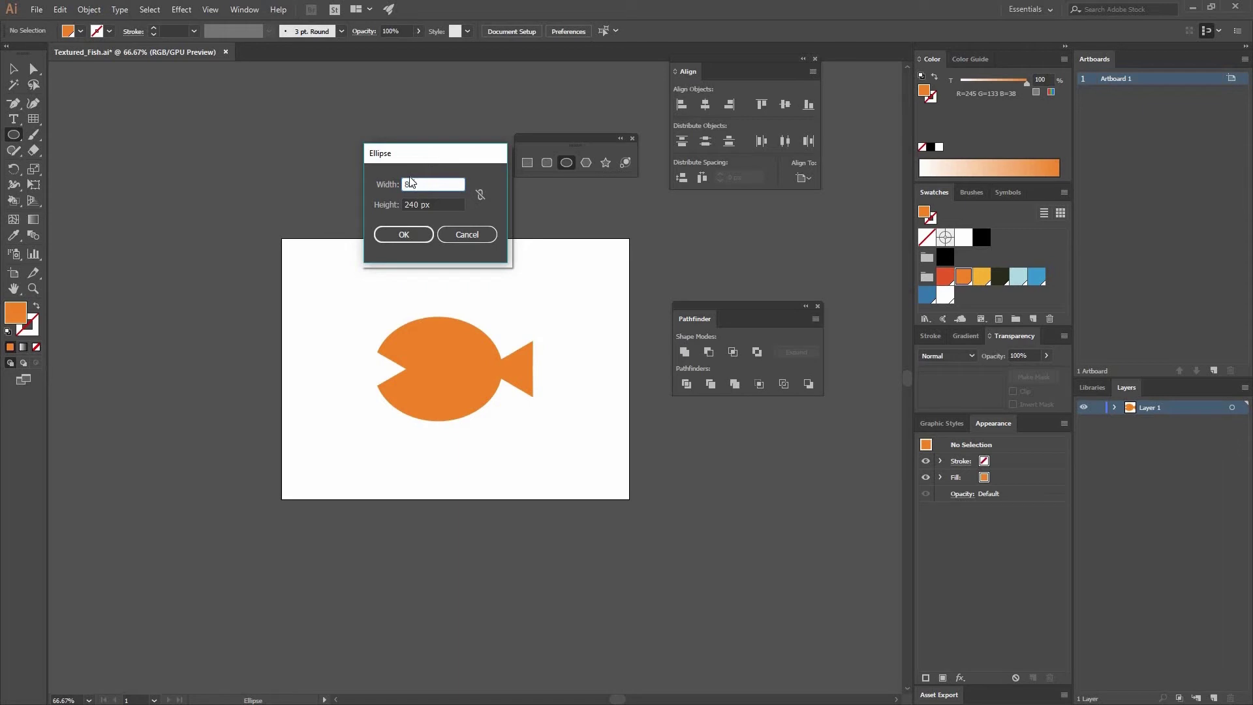
key("Tab")
left_click(418, 235)
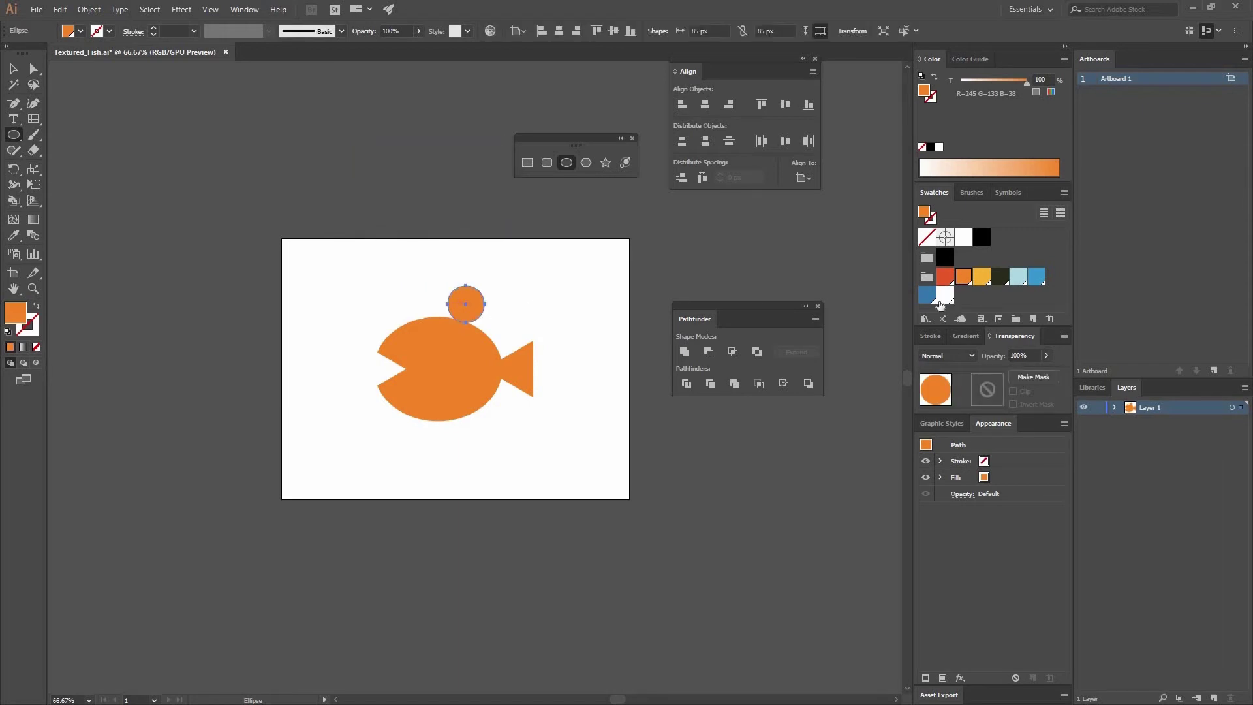
Step: Fill the 85 px circle with white and place it on the fish's head just above the mouth
left_click(944, 295)
left_click(13, 68)
left_click_drag(474, 298, 413, 359)
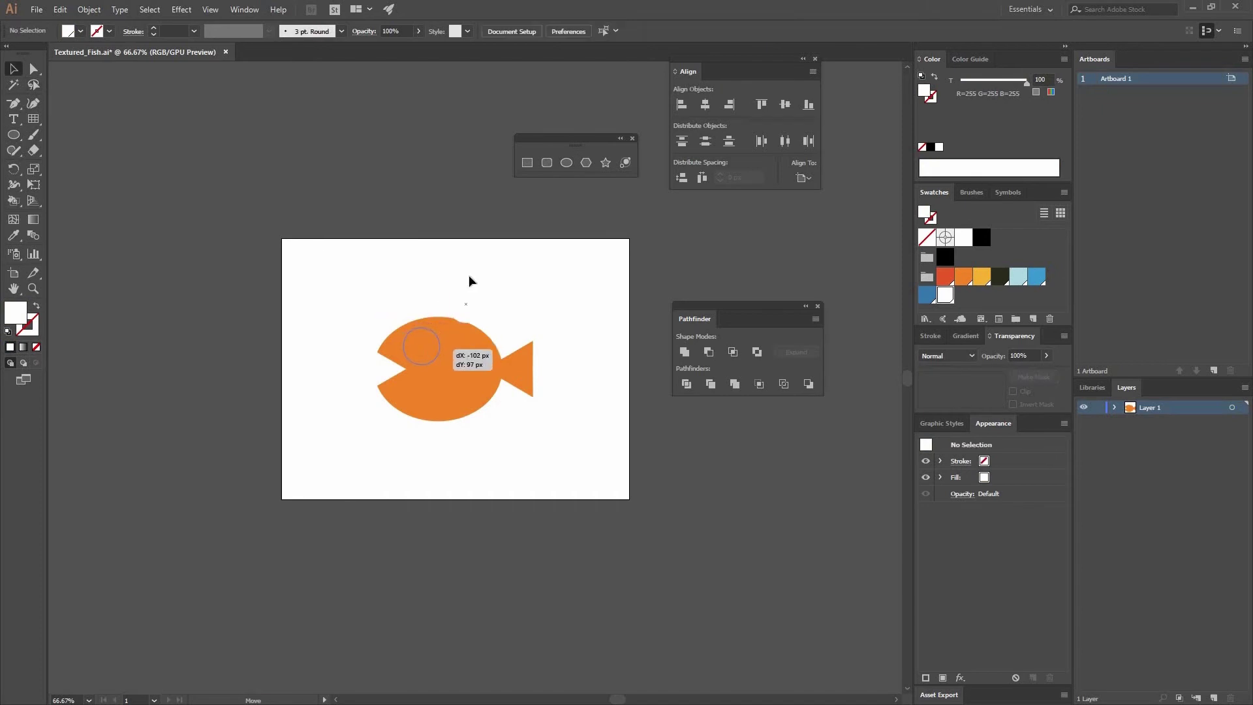
left_click(513, 248)
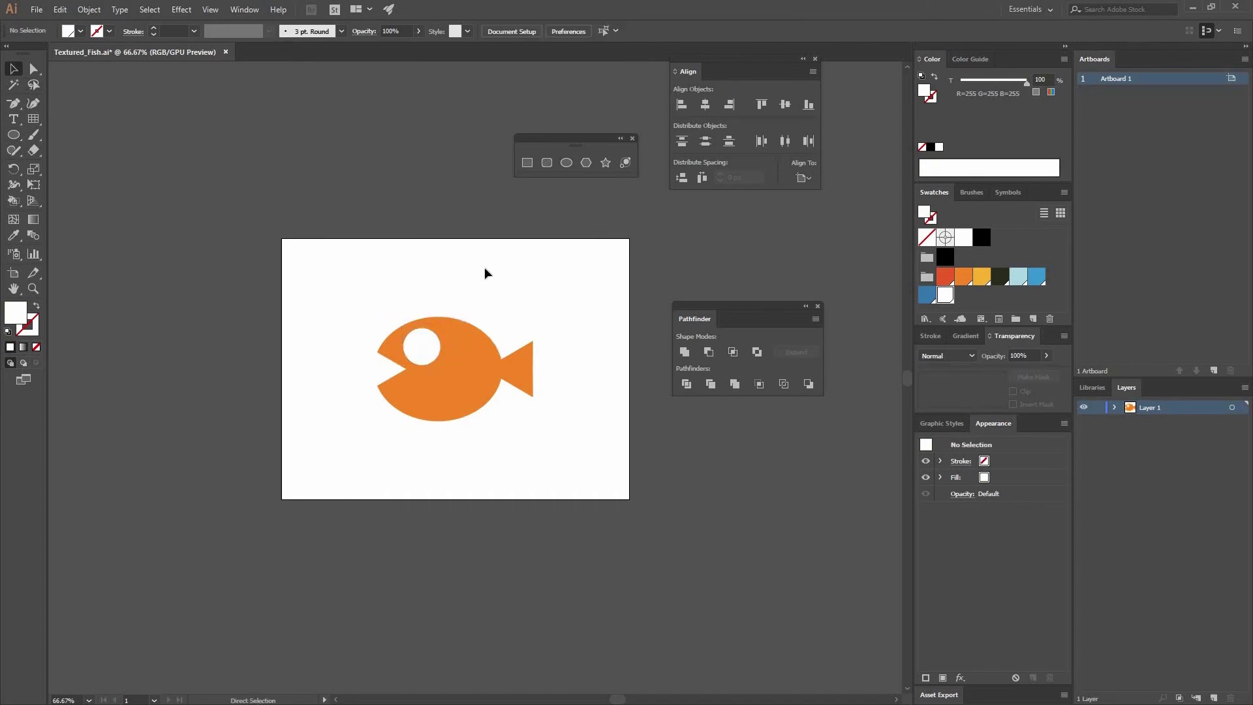
Step: Create a circle for the pupil with constrained proportions and a width and height of 55 px
key("ctrl+plus")
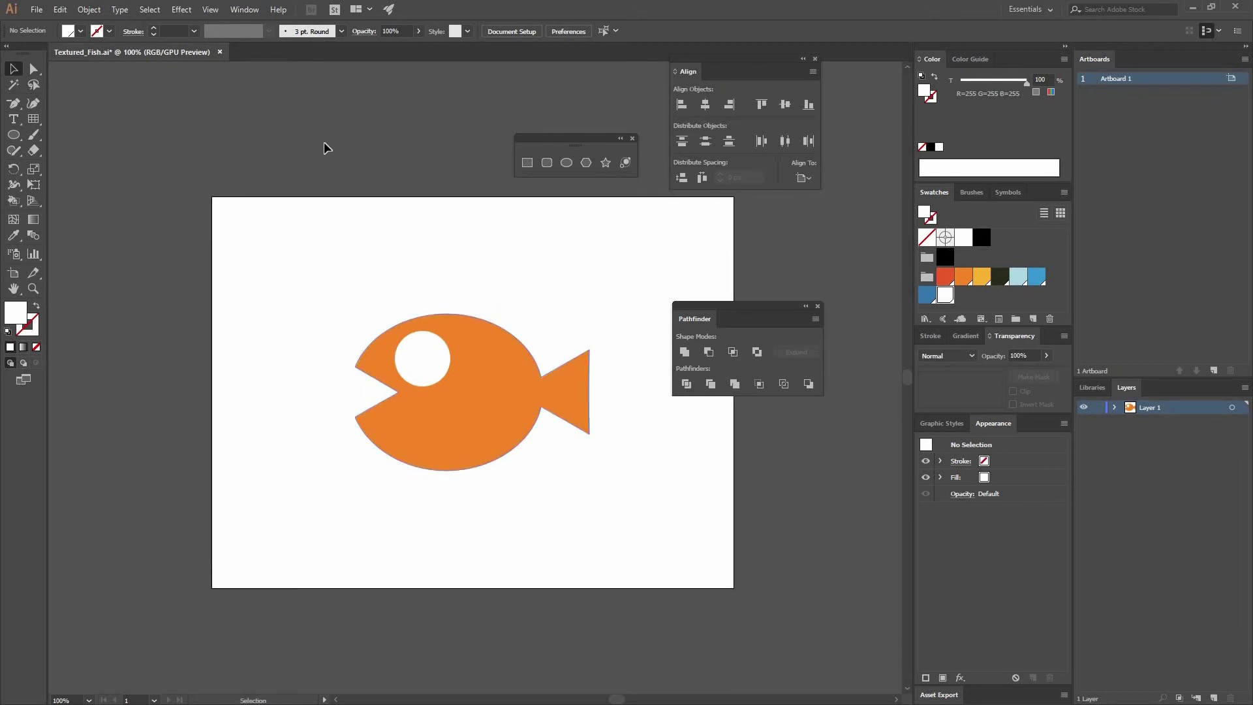
left_click(566, 162)
left_click(422, 358)
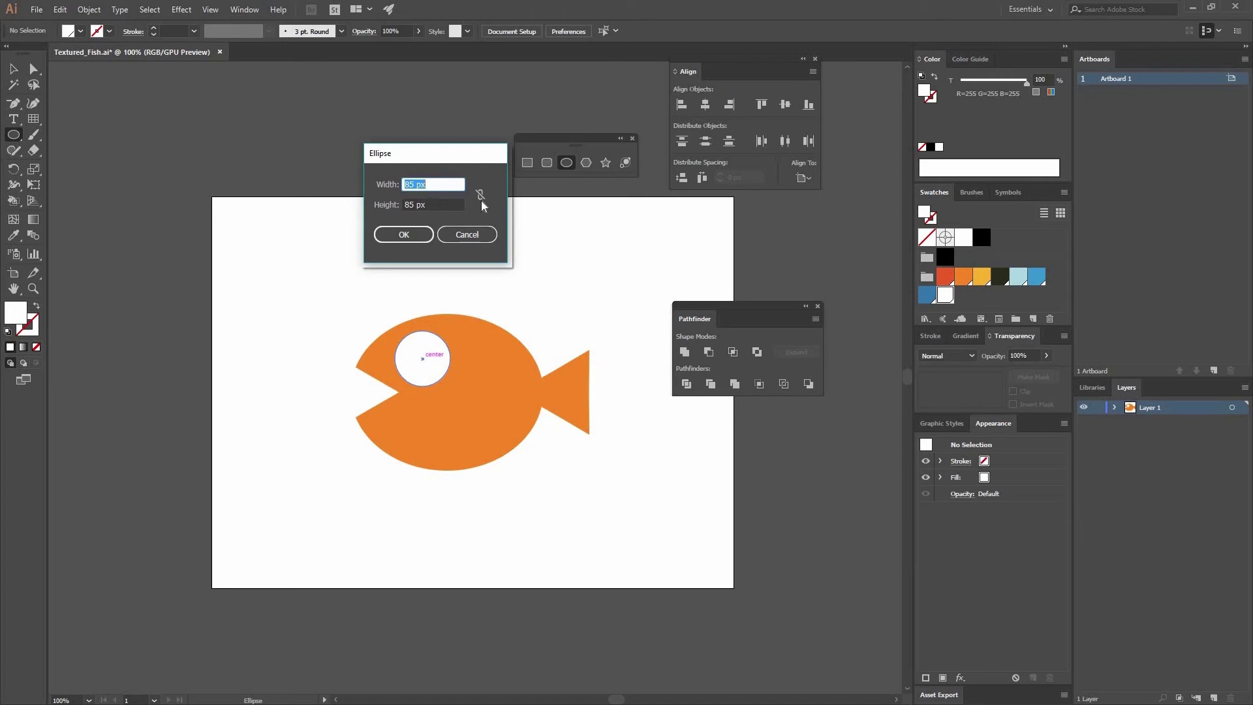
left_click(480, 194)
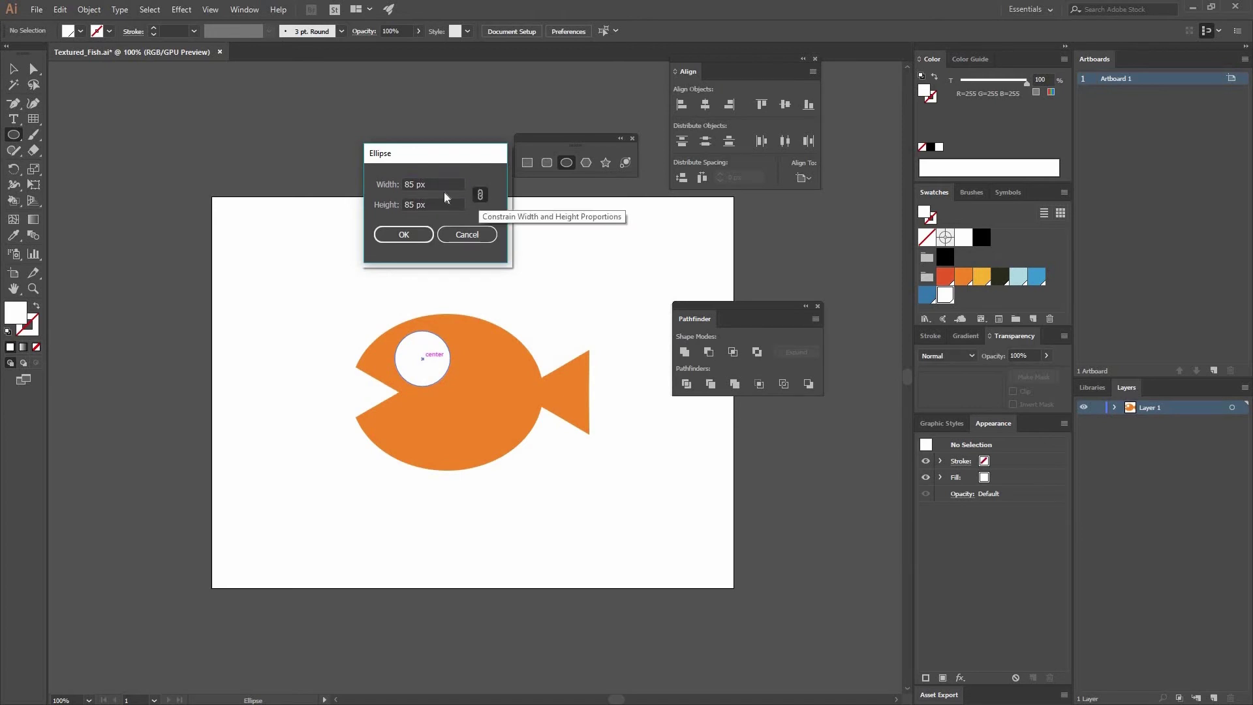
key("Tab")
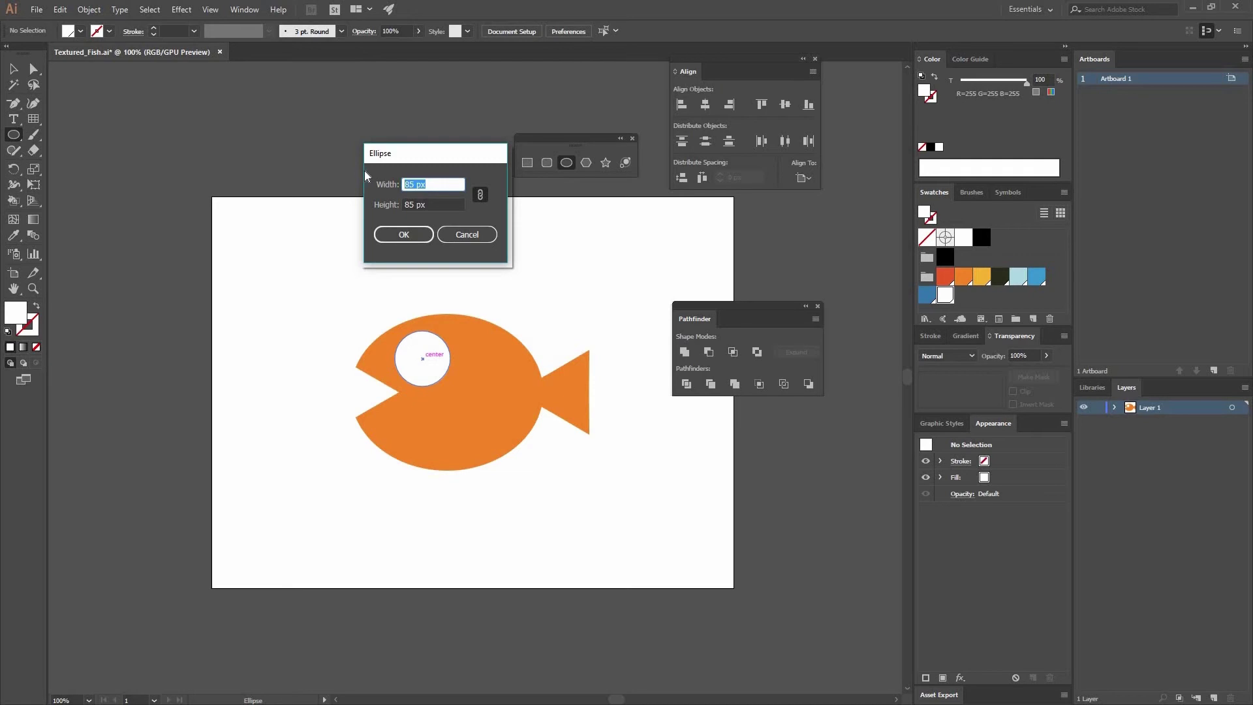
type("5")
left_click(414, 233)
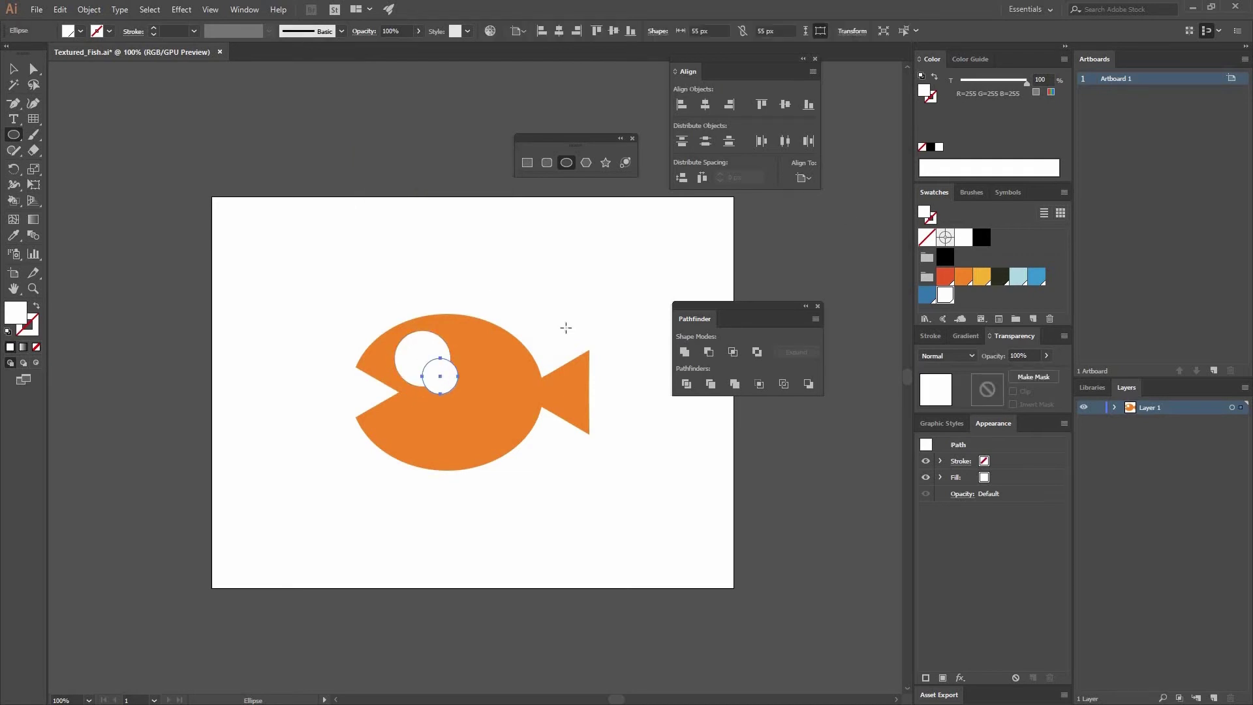
Step: Fill the 55 px circle with the dark swatch (R=43 G=44 B=32) and place it inside the white of the eye
left_click(1000, 277)
left_click(13, 68)
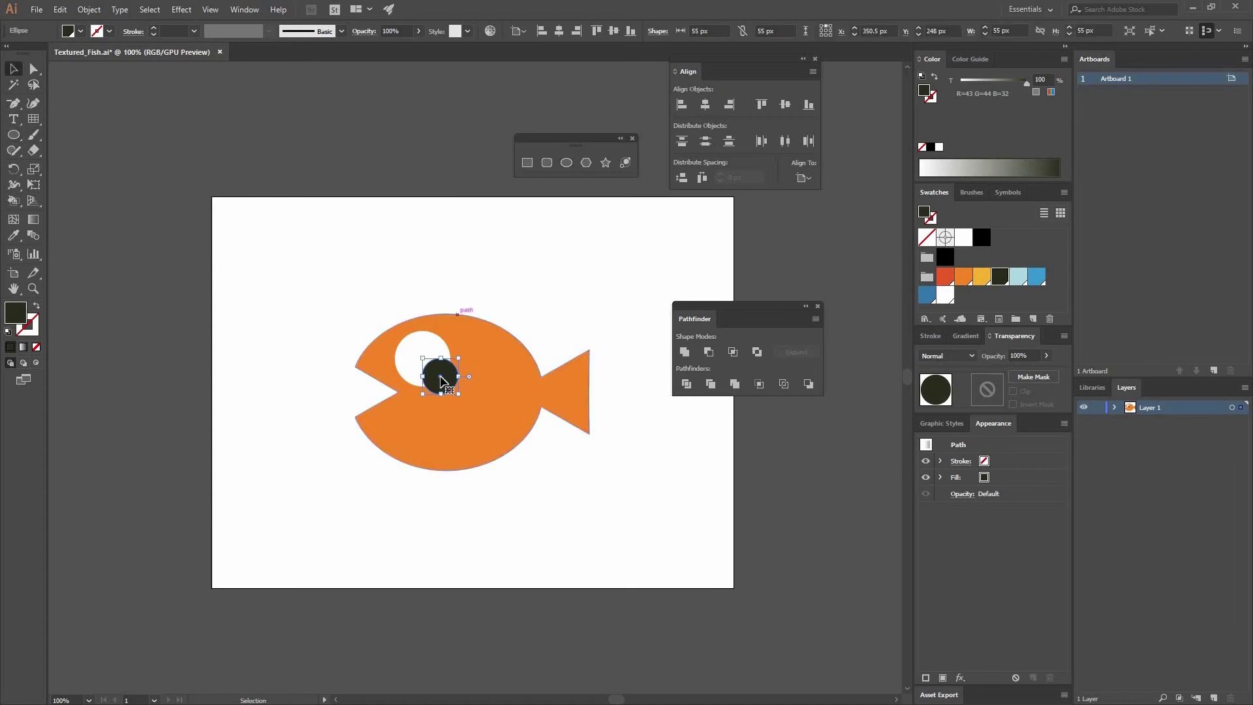
left_click_drag(421, 365, 399, 352)
left_click(550, 228)
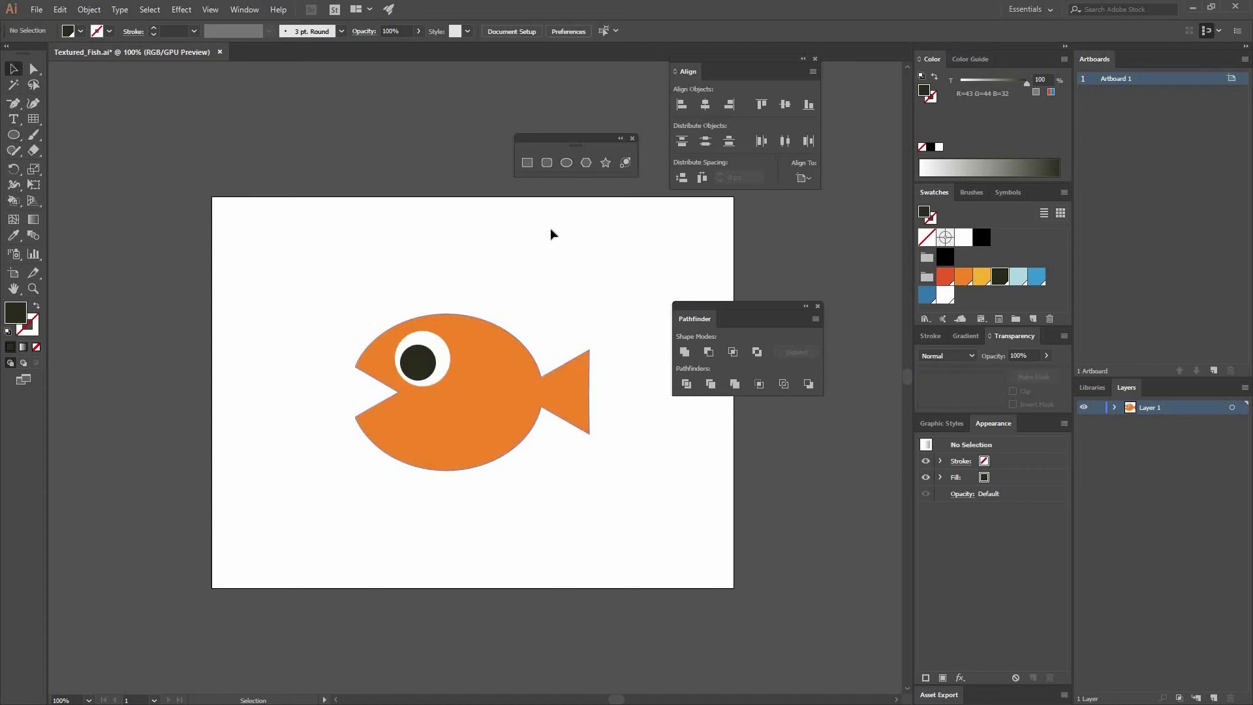
Step: Create a 105 px circle and swap its fill and stroke, leaving a dark outline without fill
left_click(572, 164)
left_click(396, 197)
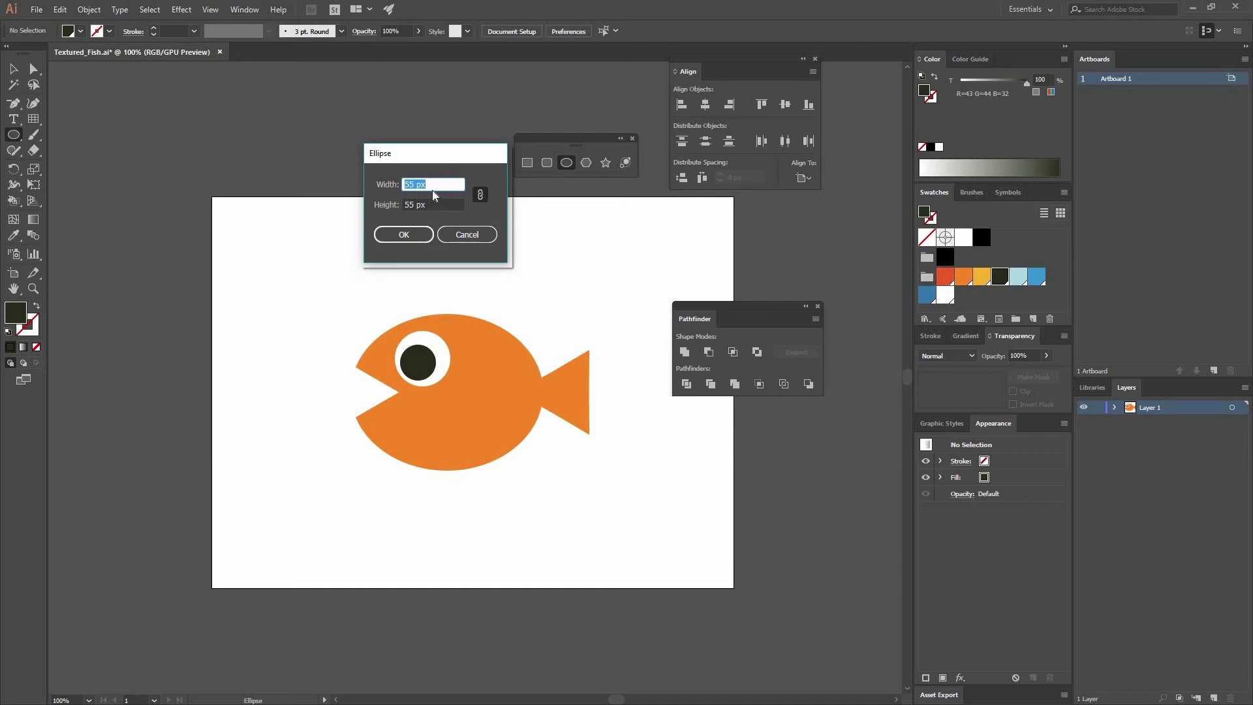
type("105")
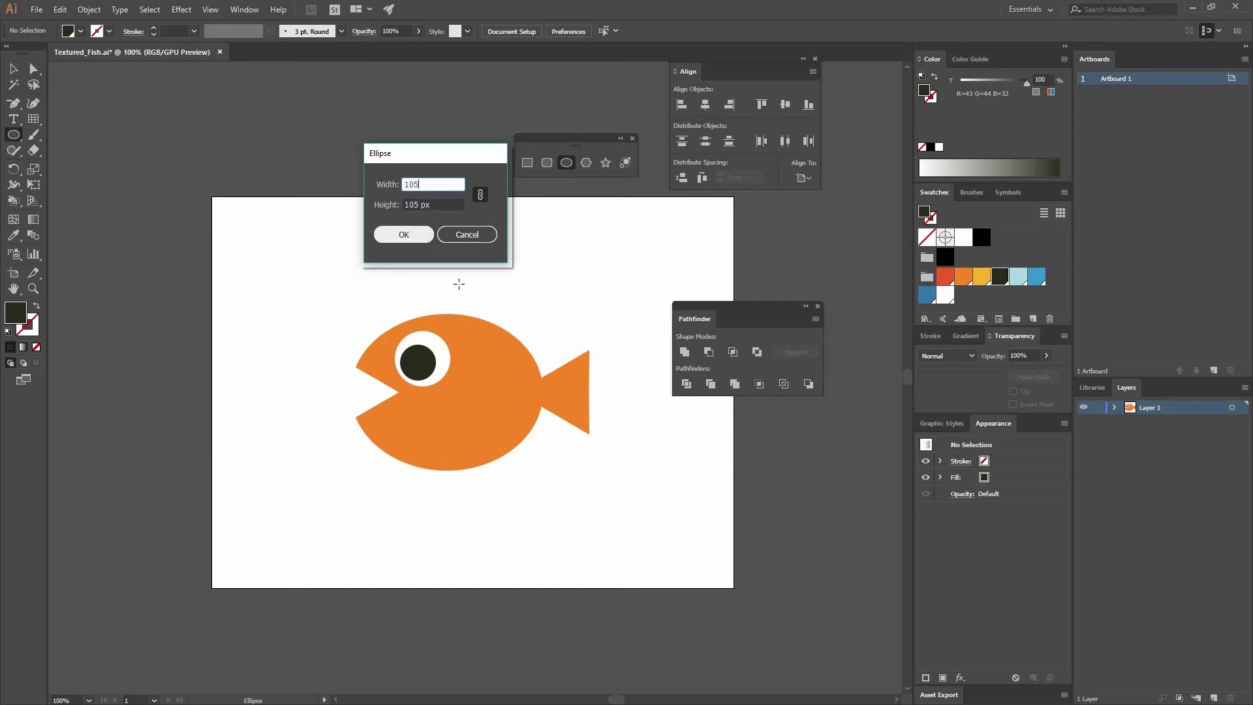
key("Return")
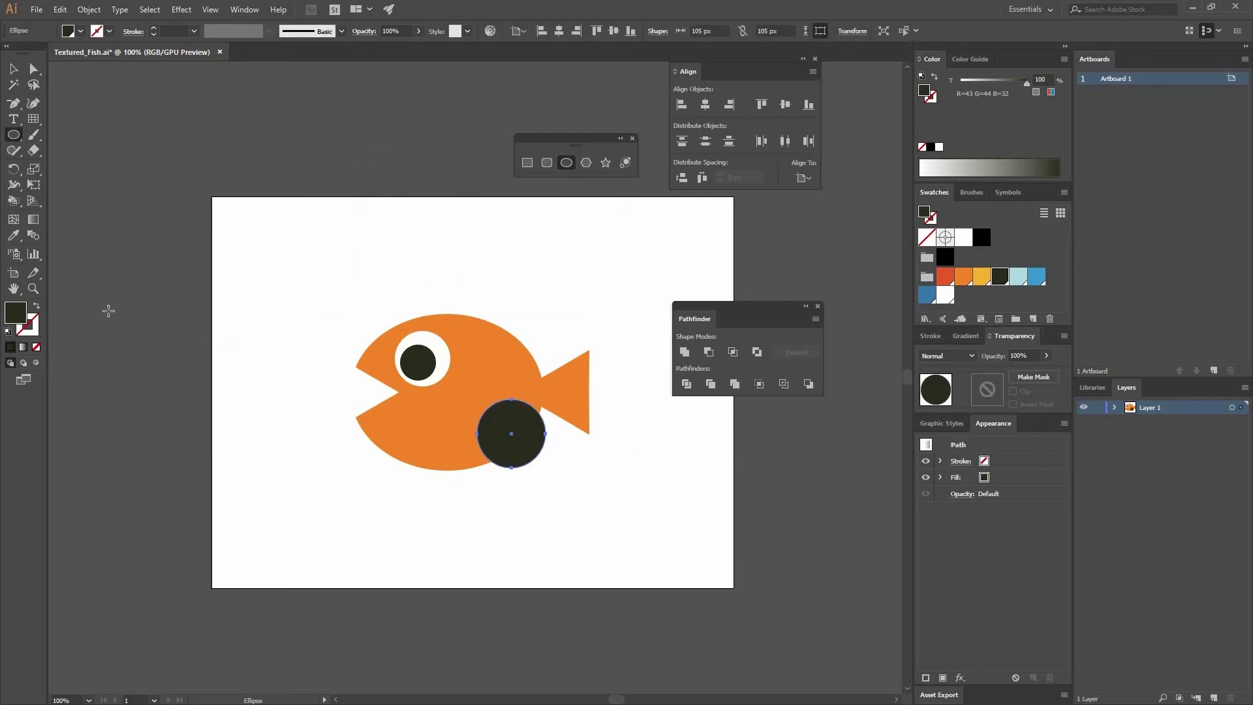
left_click(36, 308)
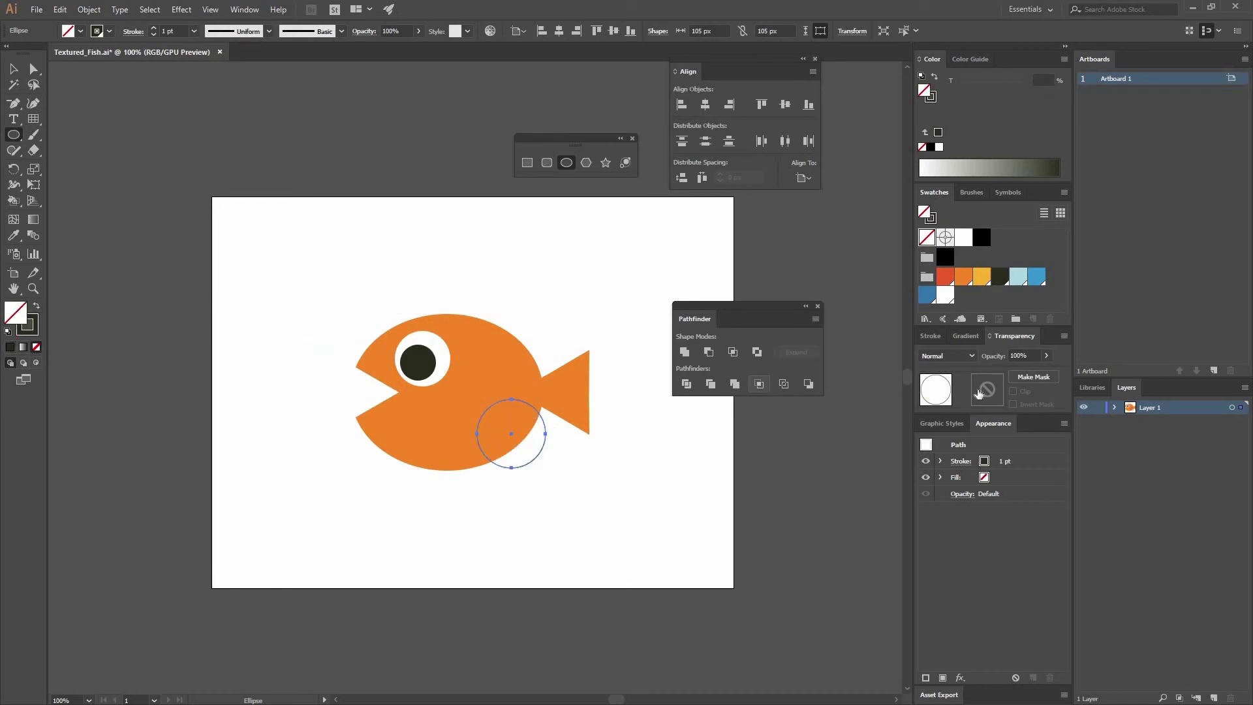
Step: Set the 105 px circle's stroke weight to 2 pt
left_click(930, 336)
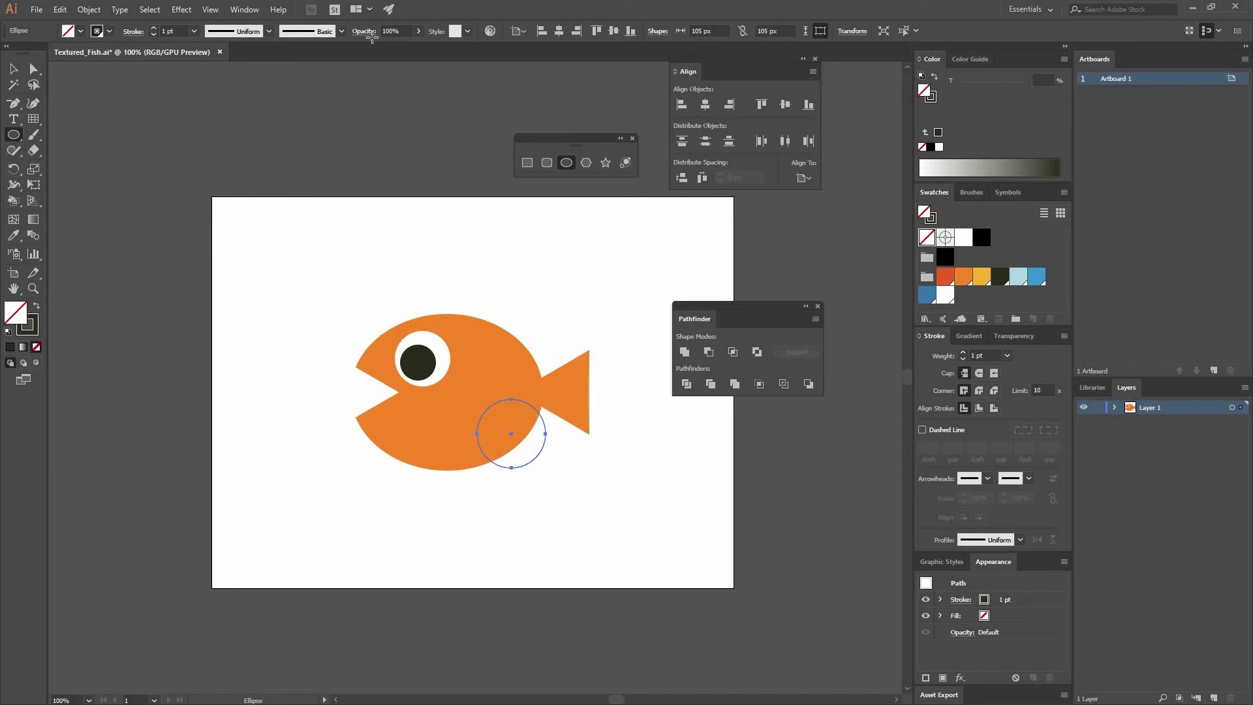
left_click(246, 11)
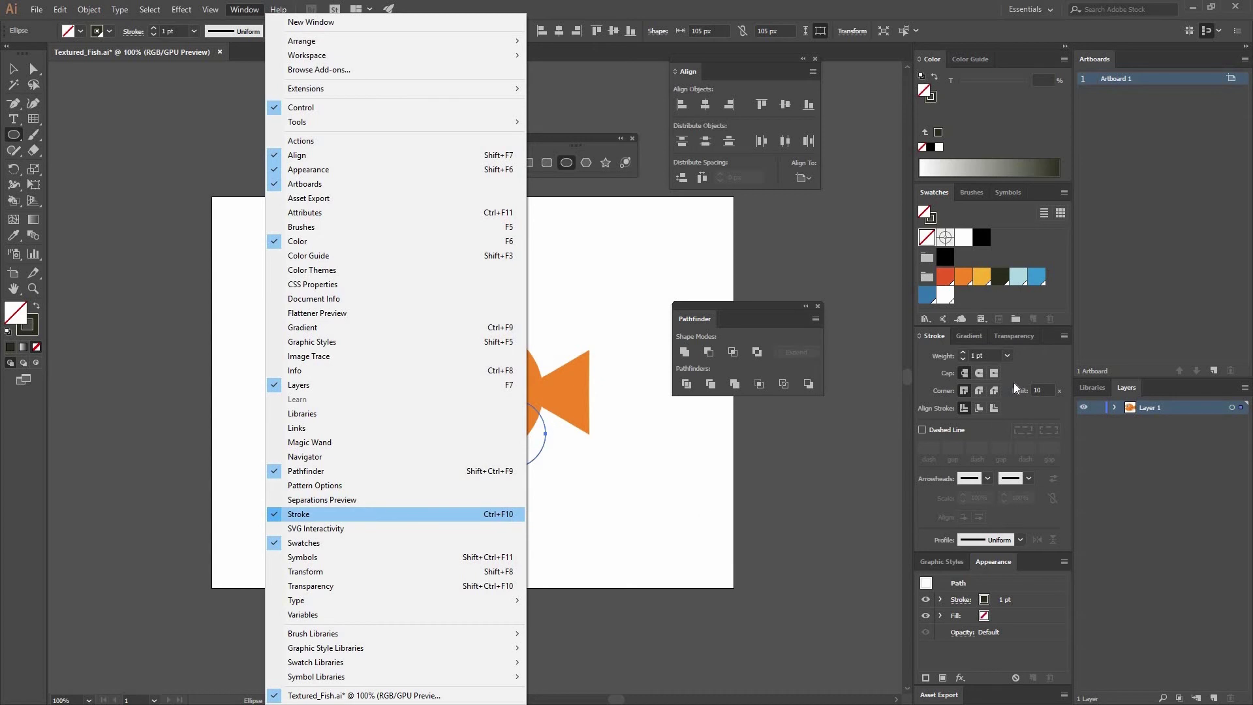
left_click(1001, 368)
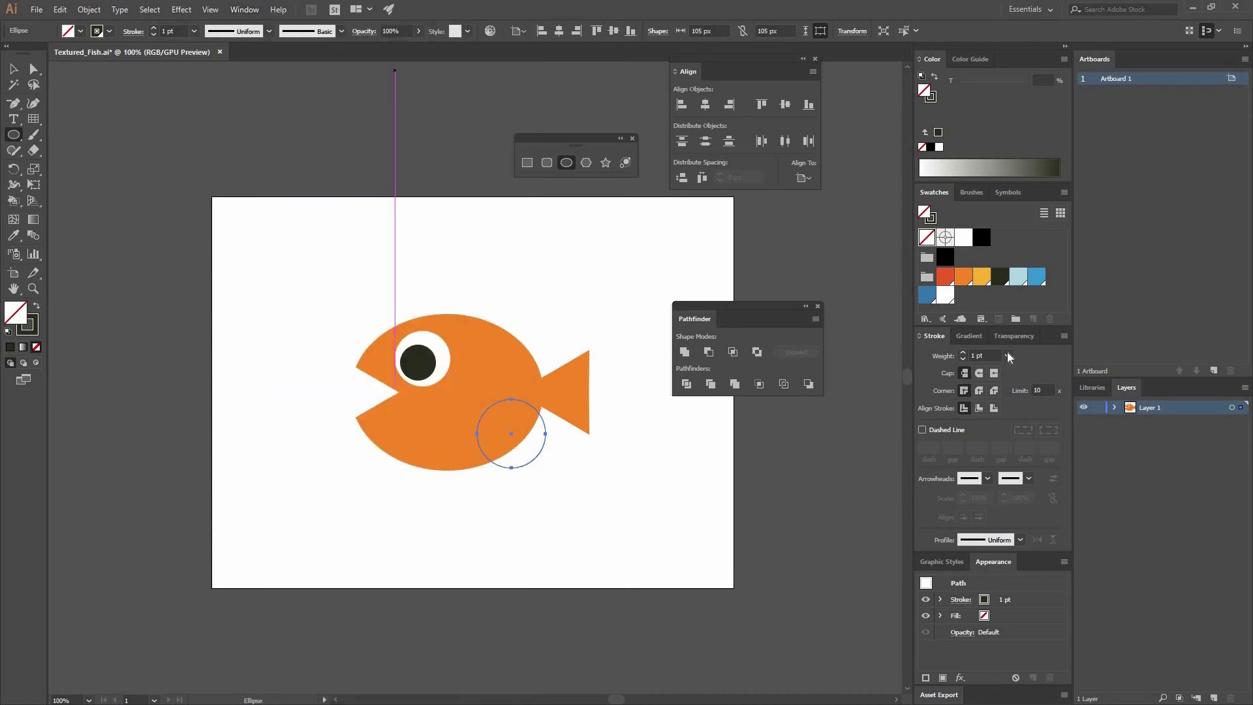
left_click(1008, 355)
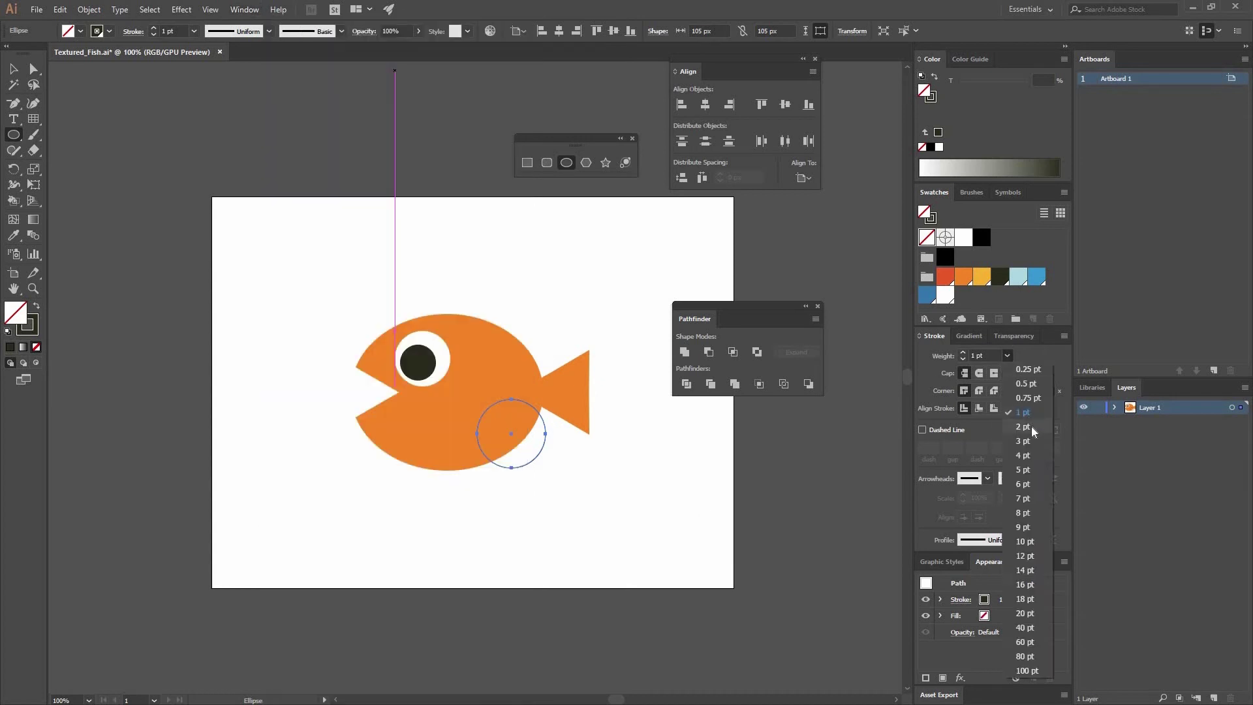
left_click(1029, 428)
Step: Apply the Touch Calligraphic brush to the 105 px circle's stroke
left_click(971, 192)
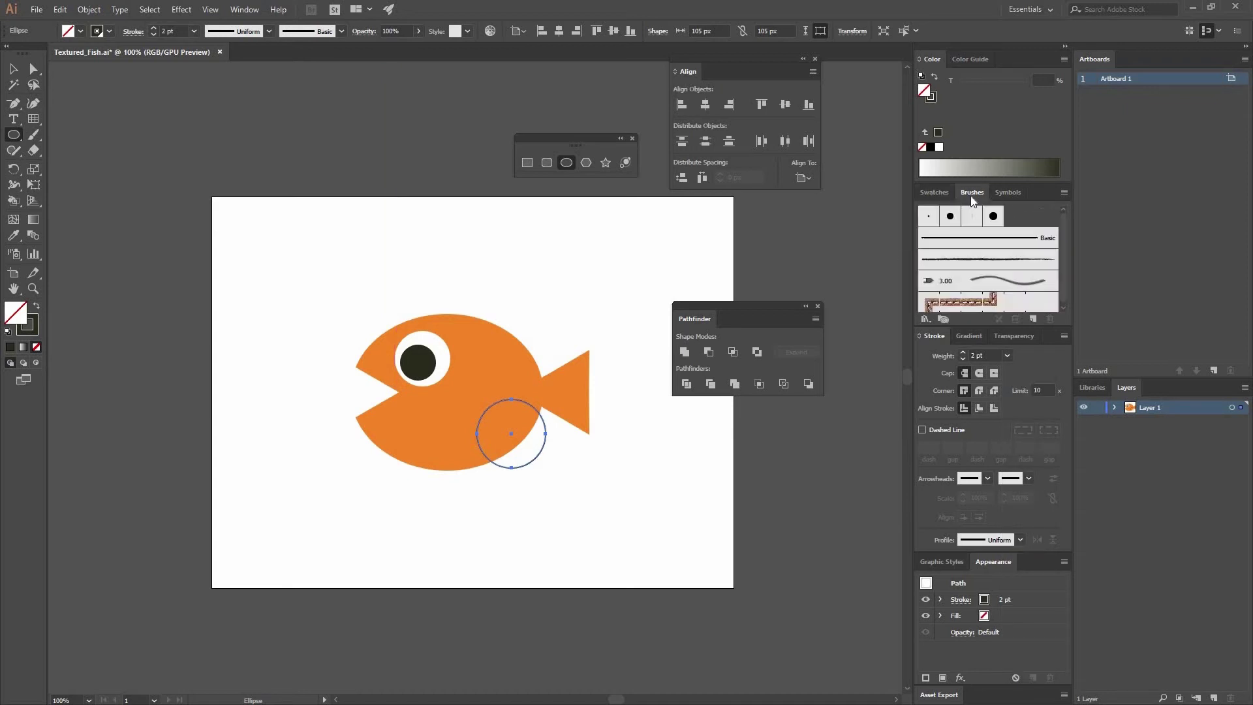
left_click(244, 10)
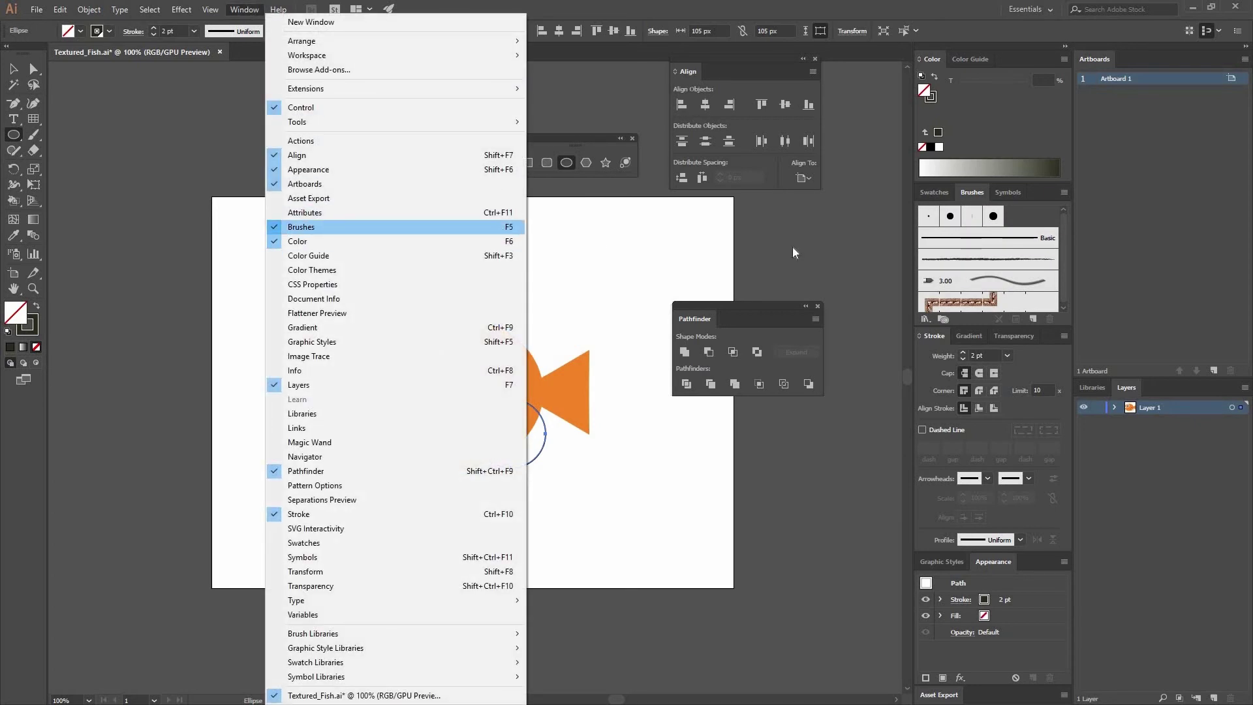
left_click(996, 216)
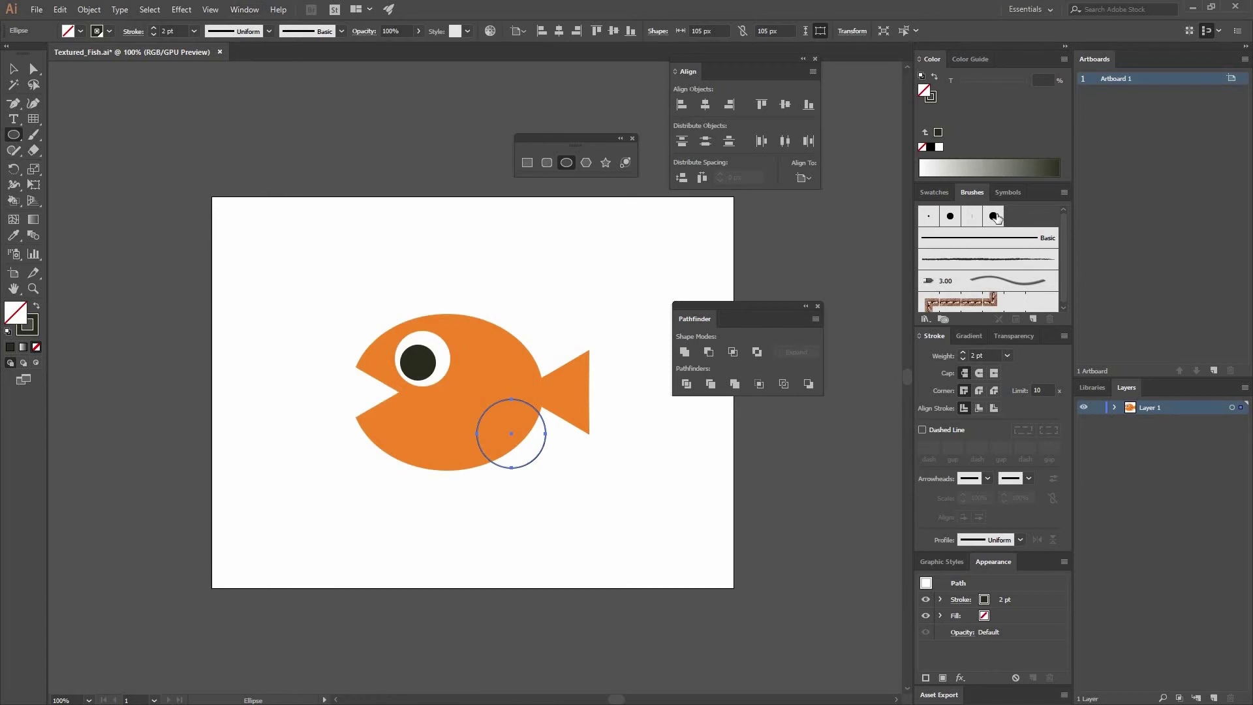
left_click(996, 217)
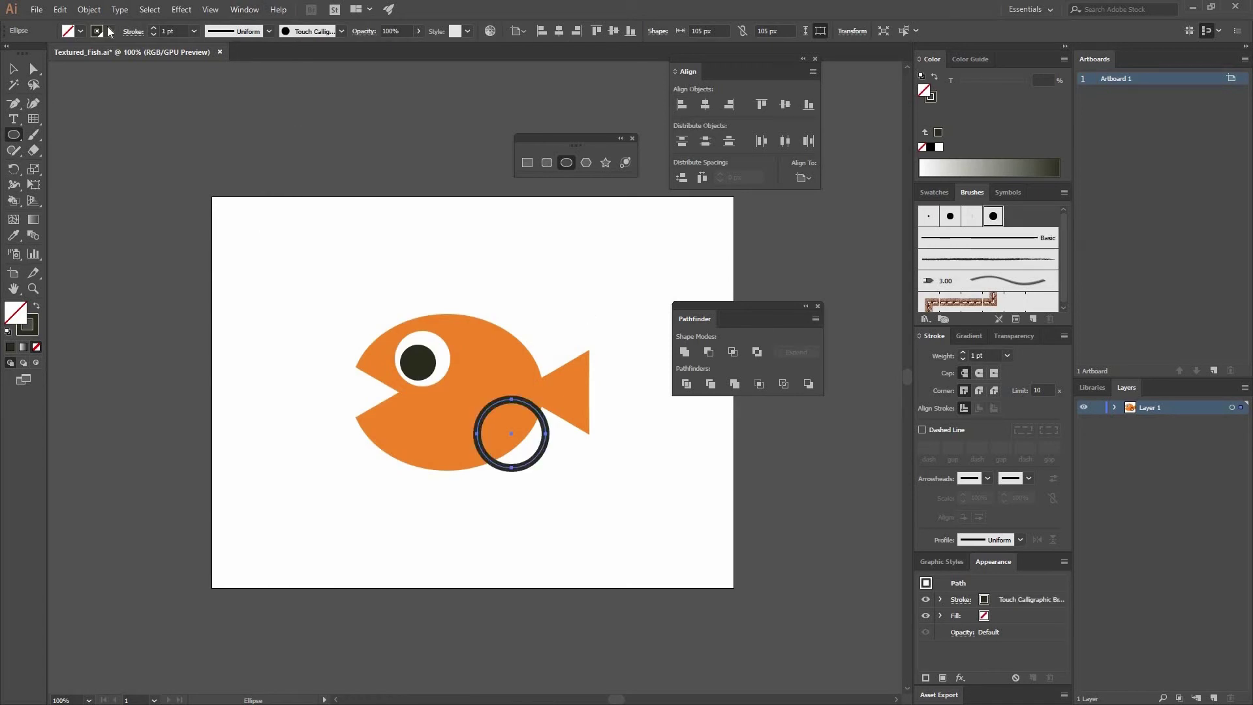
Step: Delete the leftmost anchor point of the brushed circle to leave a right-hand half arc
left_click(35, 73)
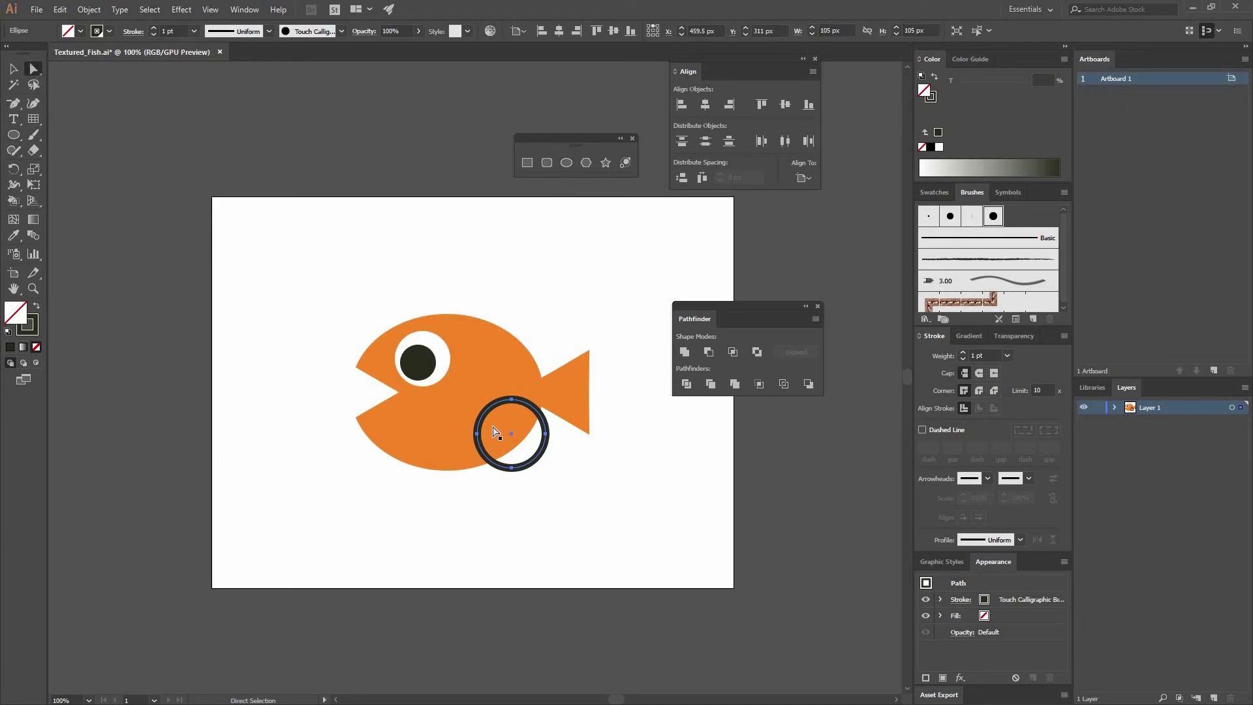
left_click(478, 434)
left_click(478, 435)
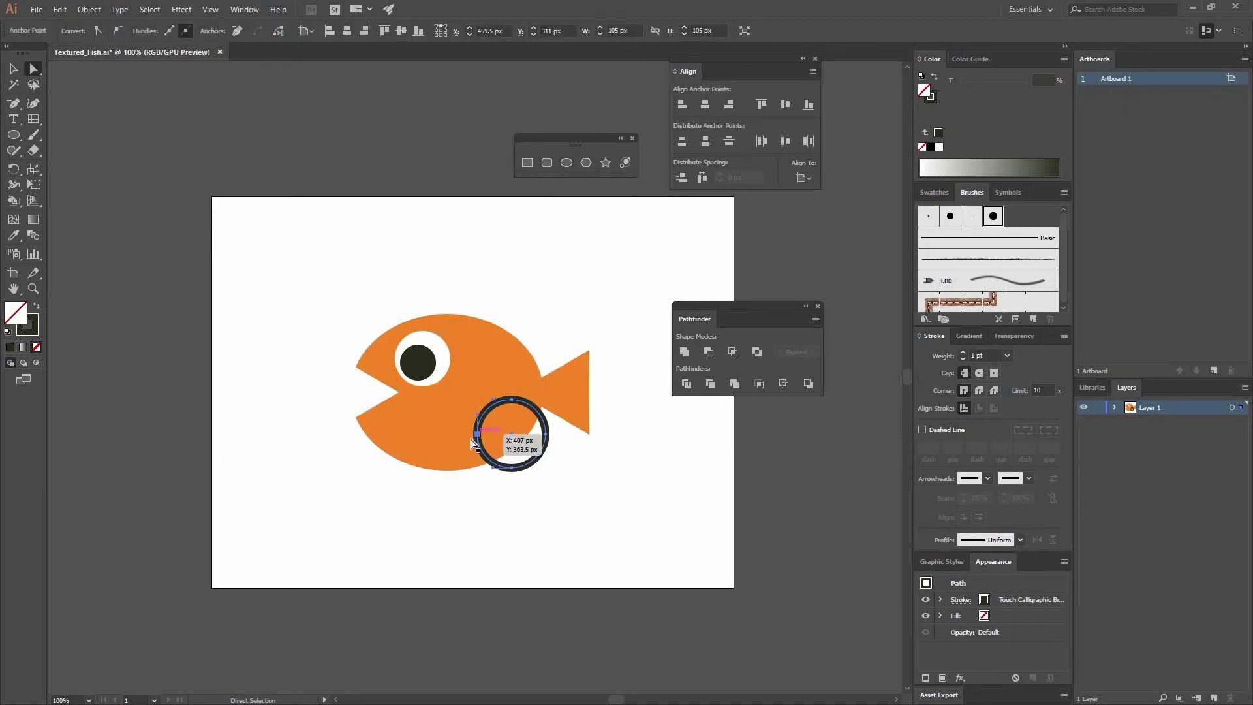
key("Delete")
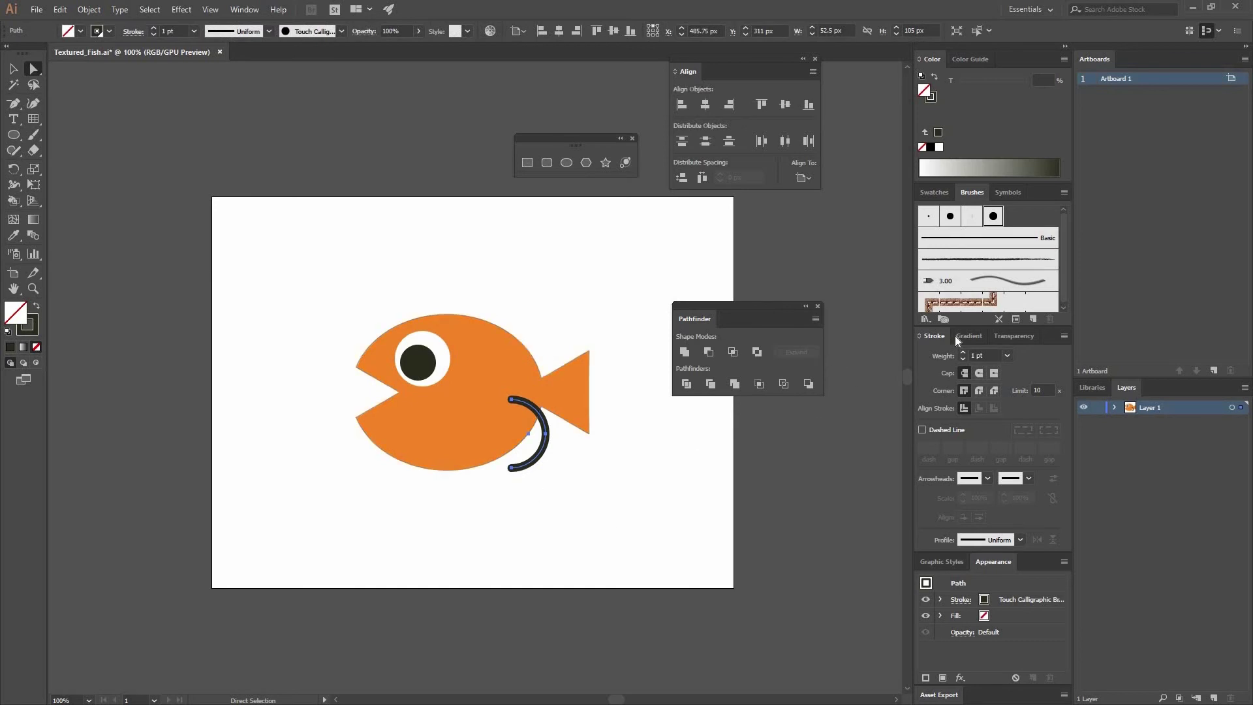
Step: Set the half arc's stroke color to the red swatch (R=235 G=90 B=41)
left_click(933, 192)
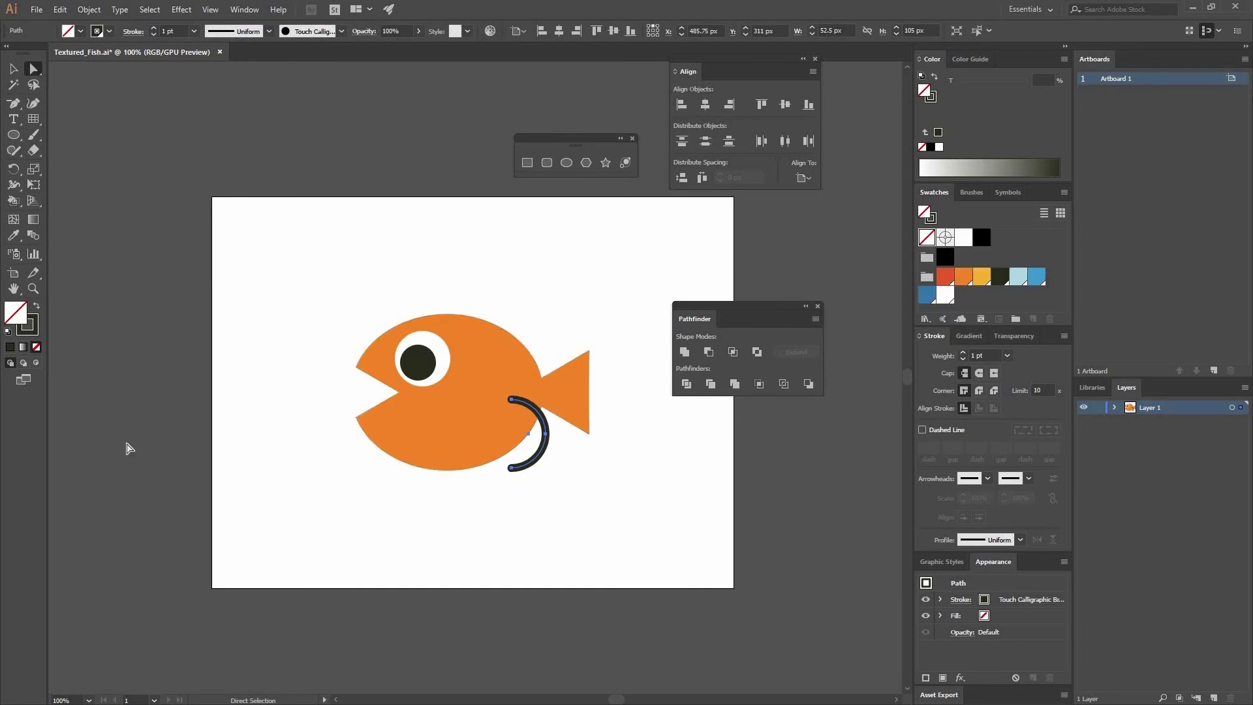
left_click(28, 329)
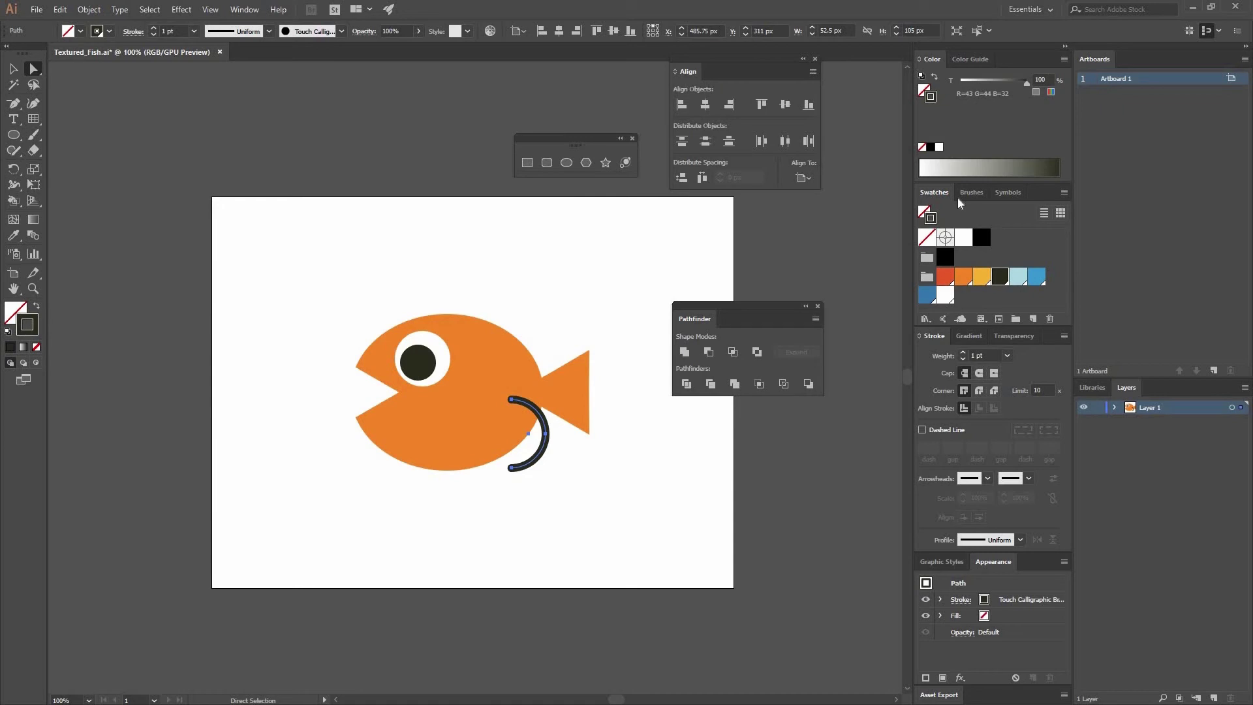
left_click(945, 276)
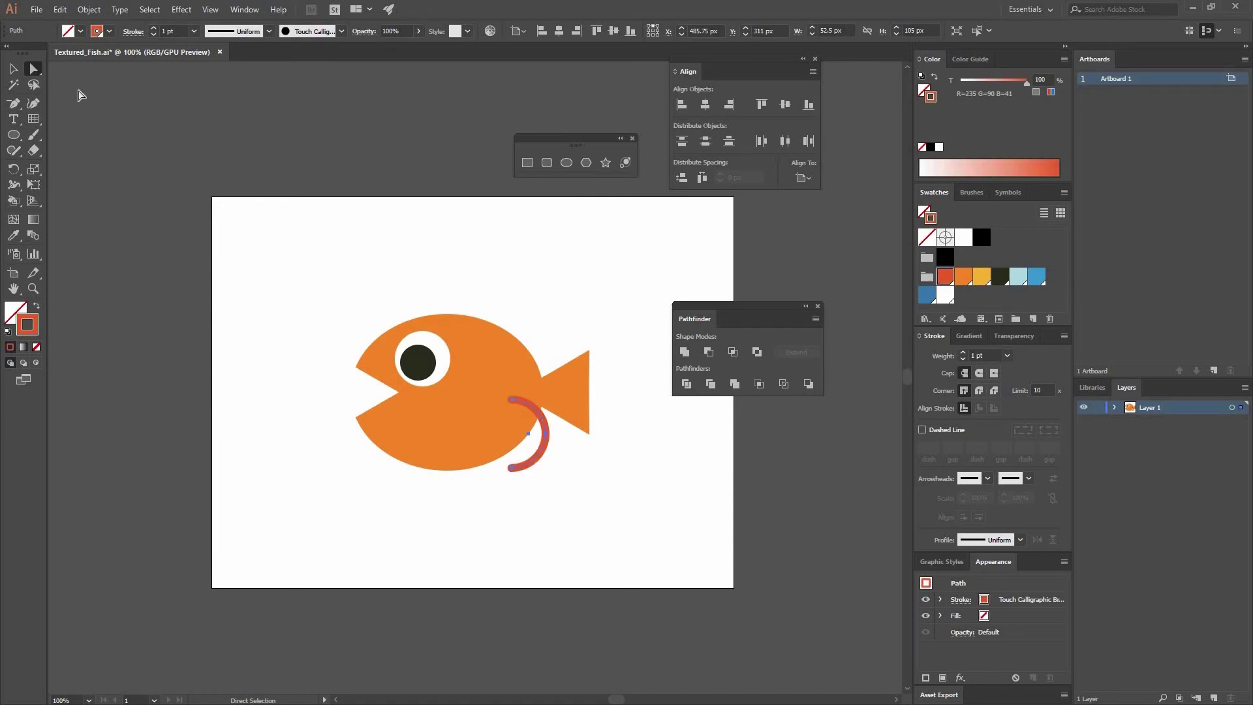
Step: Move the red half arc onto the fish's body, behind and below the eye
left_click(14, 68)
left_click(550, 444)
mouse_move(544, 443)
left_mouse_down()
mouse_move(498, 424)
mouse_move(558, 464)
mouse_move(498, 424)
left_mouse_up()
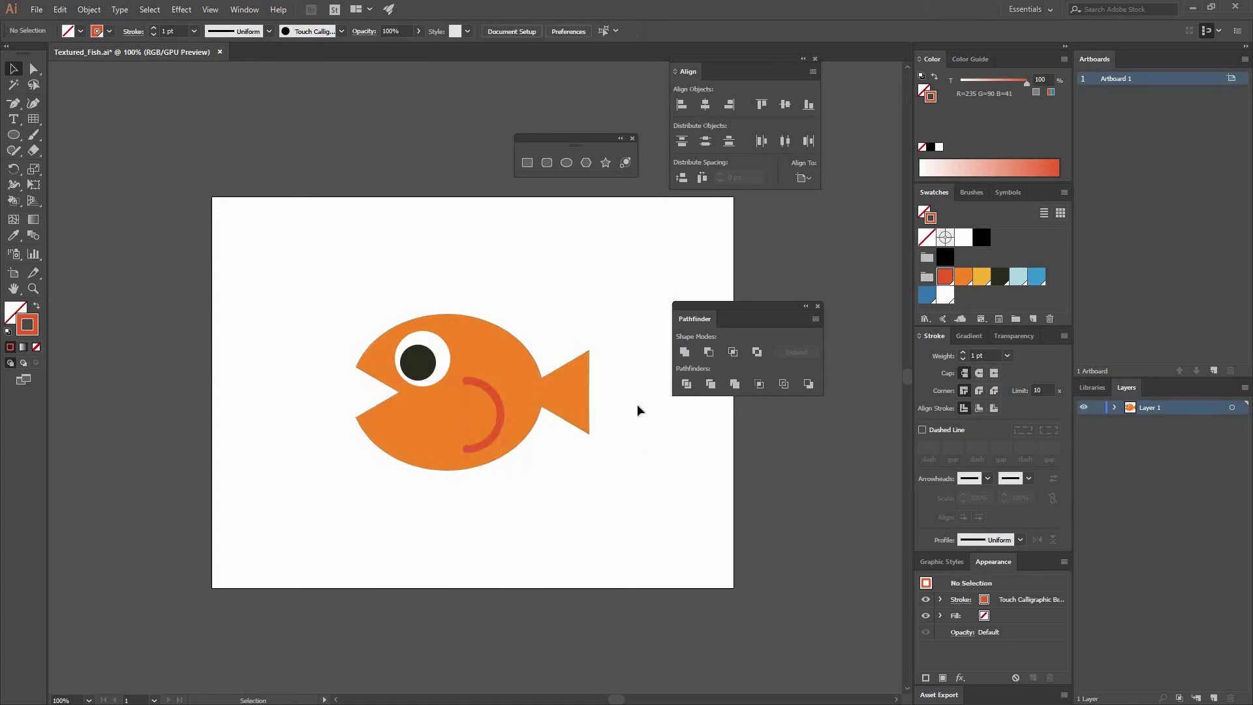
Step: Draw a 22 px circle on the fish's upper back and fill it with the yellow swatch, without a stroke
left_click(567, 162)
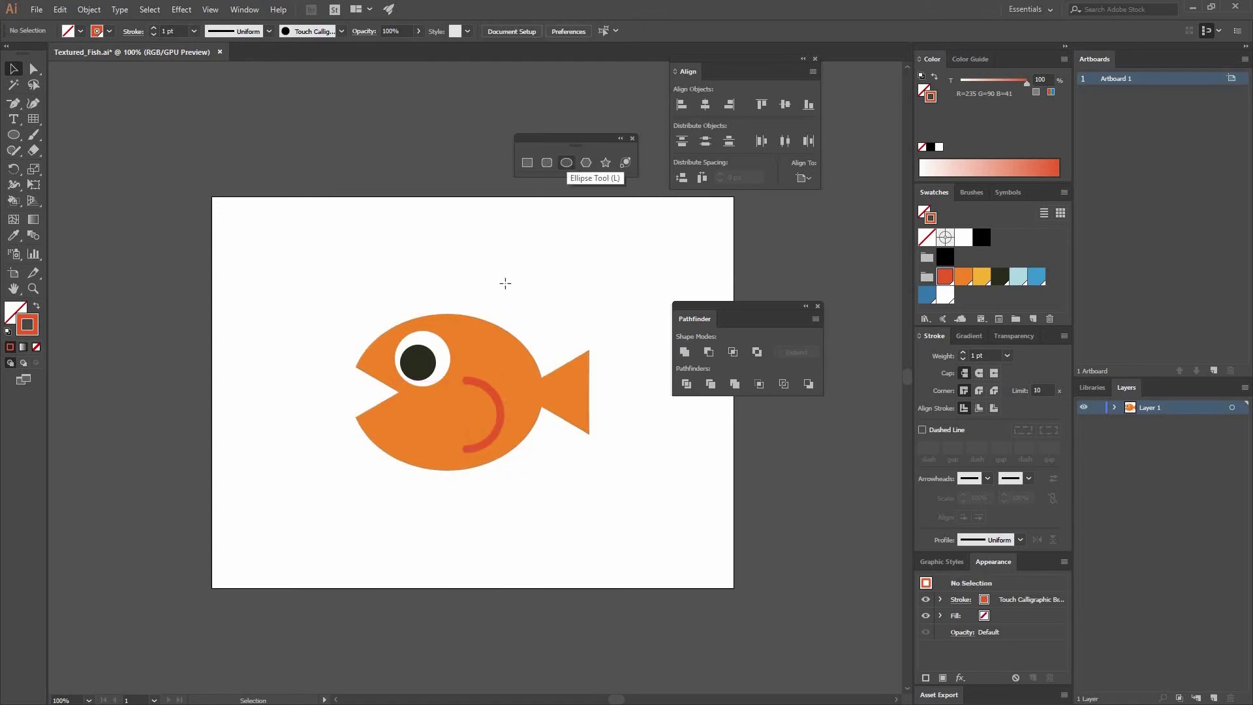
left_click(481, 323)
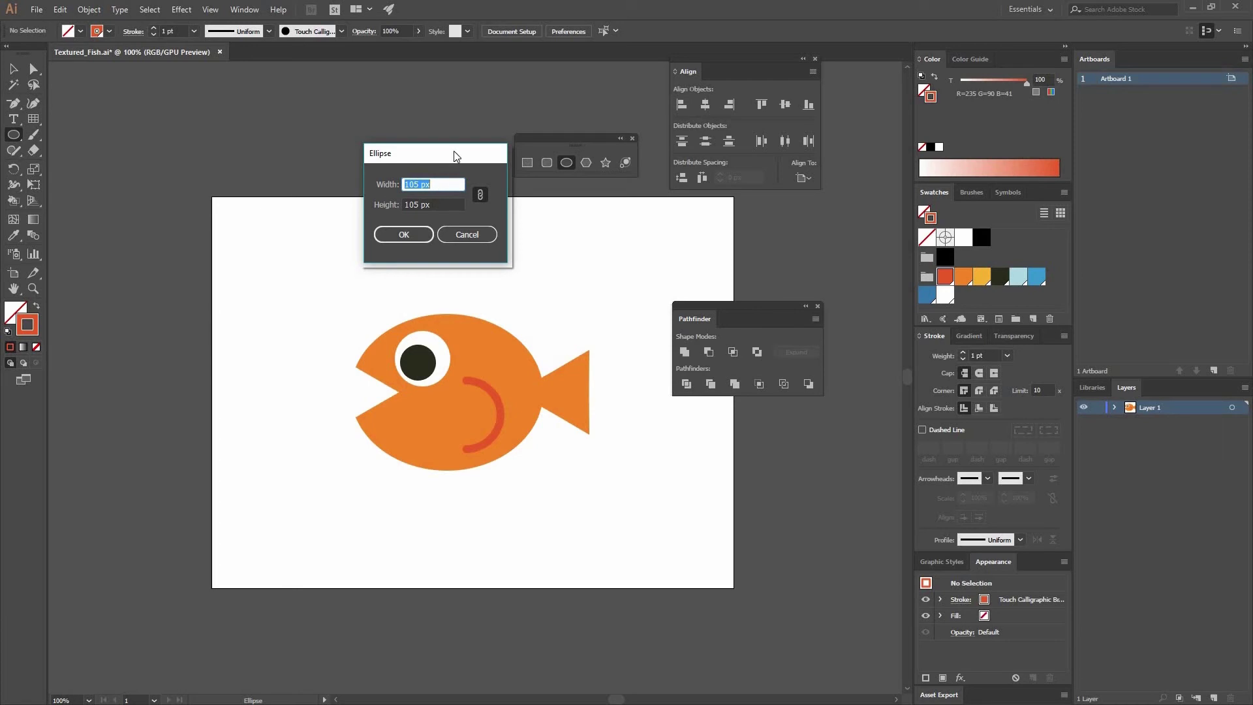
type("22")
left_click(404, 234)
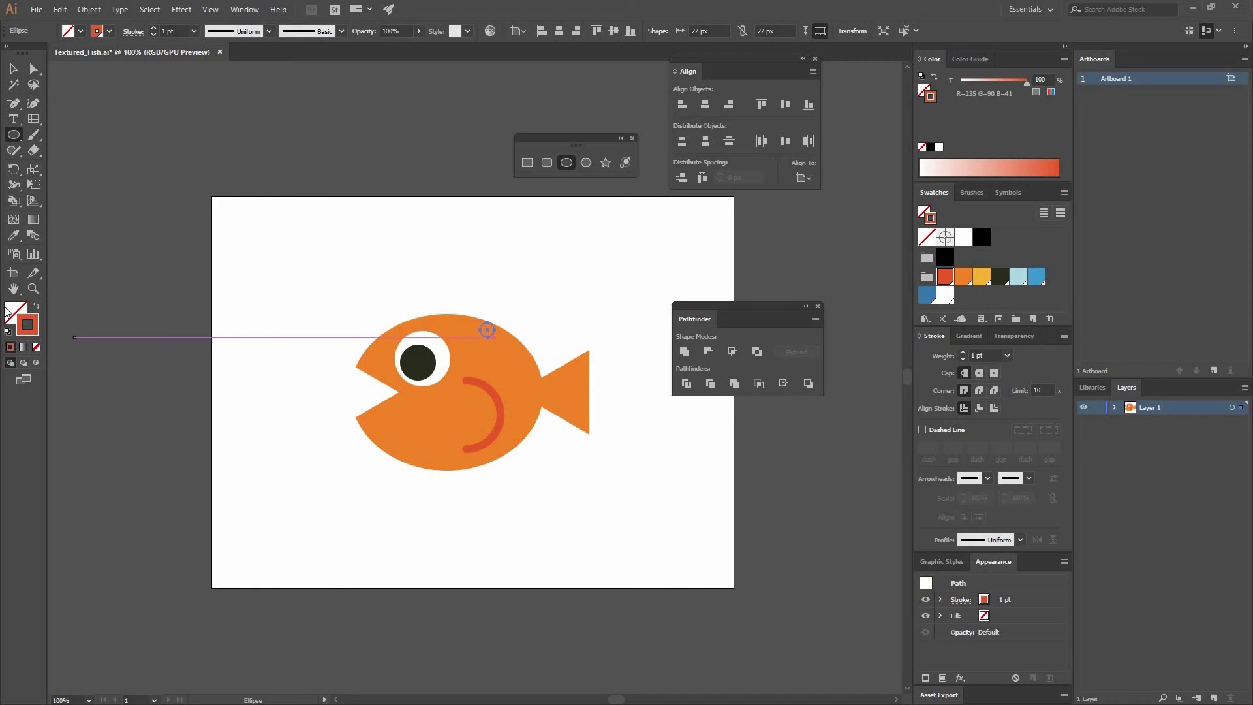
left_click(37, 305)
left_click(14, 315)
left_click(982, 279)
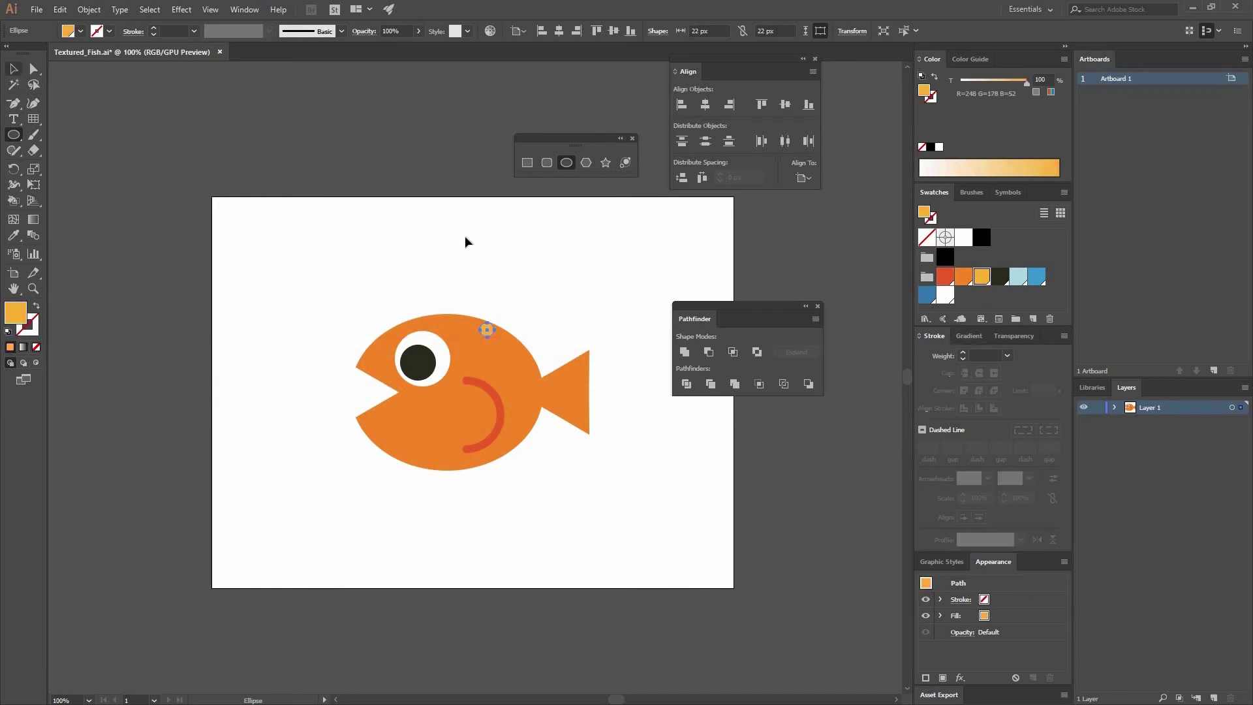
Step: Move the yellow circle to the fish's lower body and duplicate it twice to form a triangle of three dots
key("v")
left_click_drag(485, 328, 441, 451)
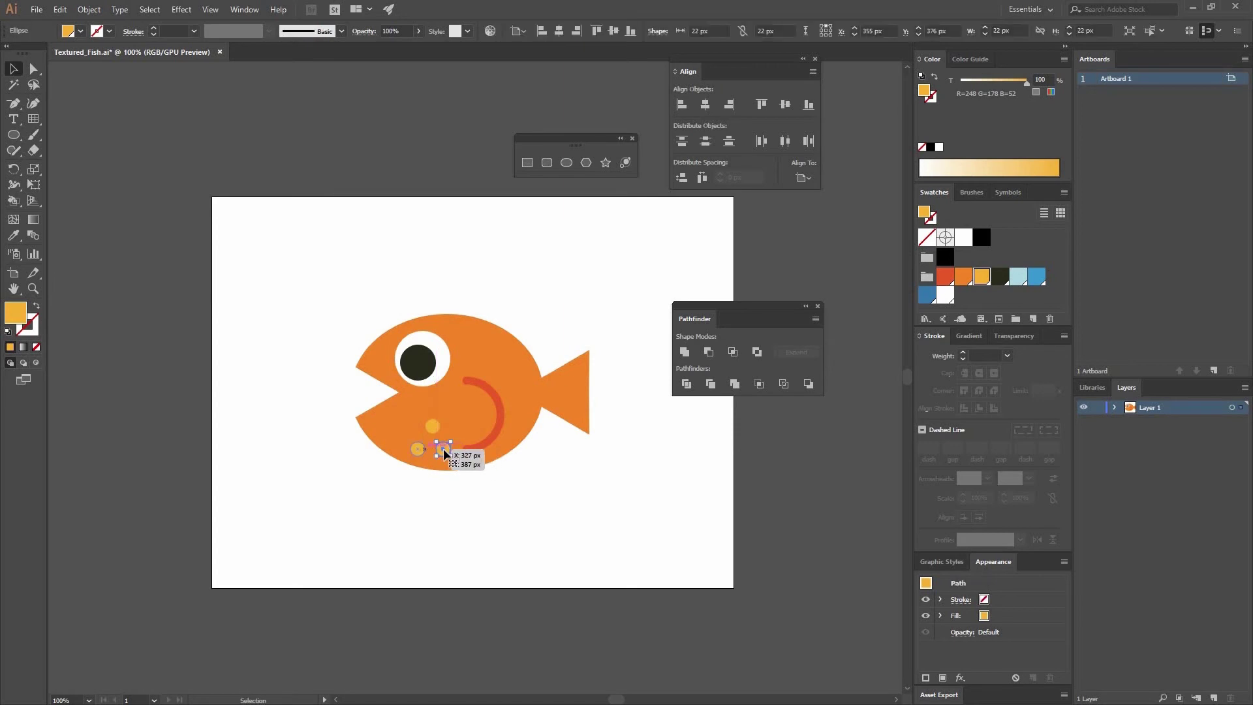
left_click(574, 256)
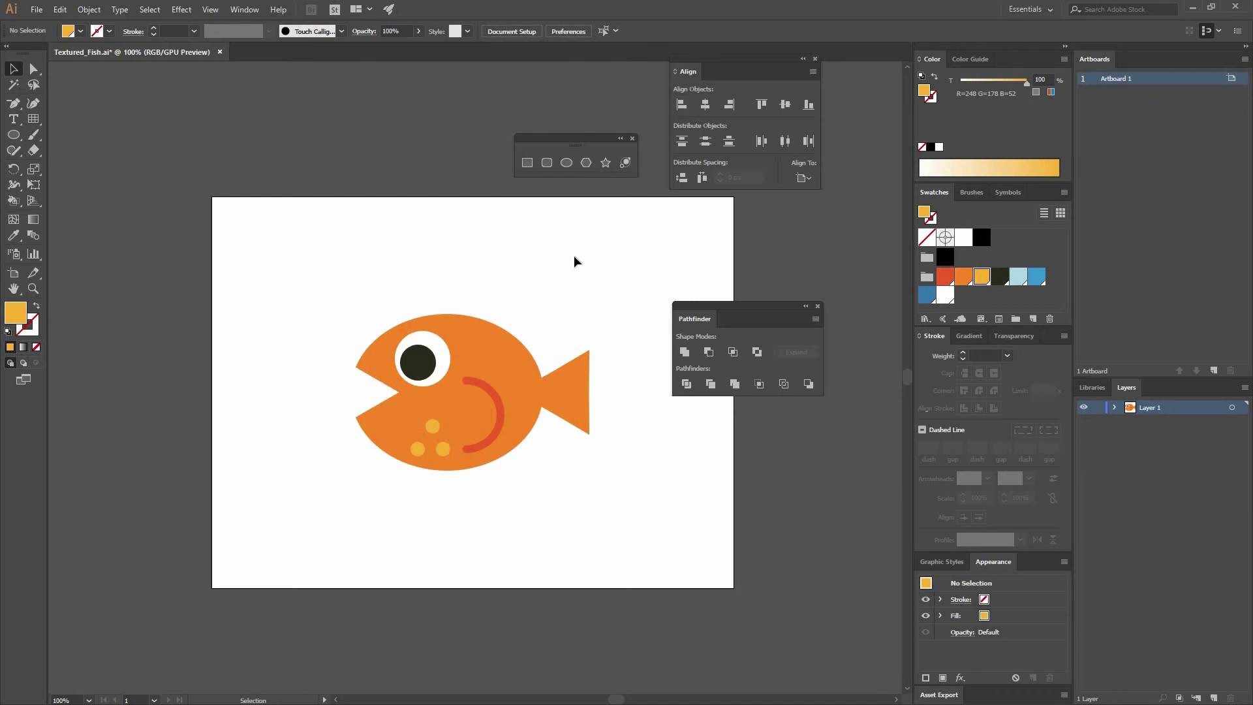
Step: Group the three yellow dots and shift the group slightly up and toward the mouth
left_click(442, 449)
left_click(418, 450, "shift")
left_click(432, 426, "shift")
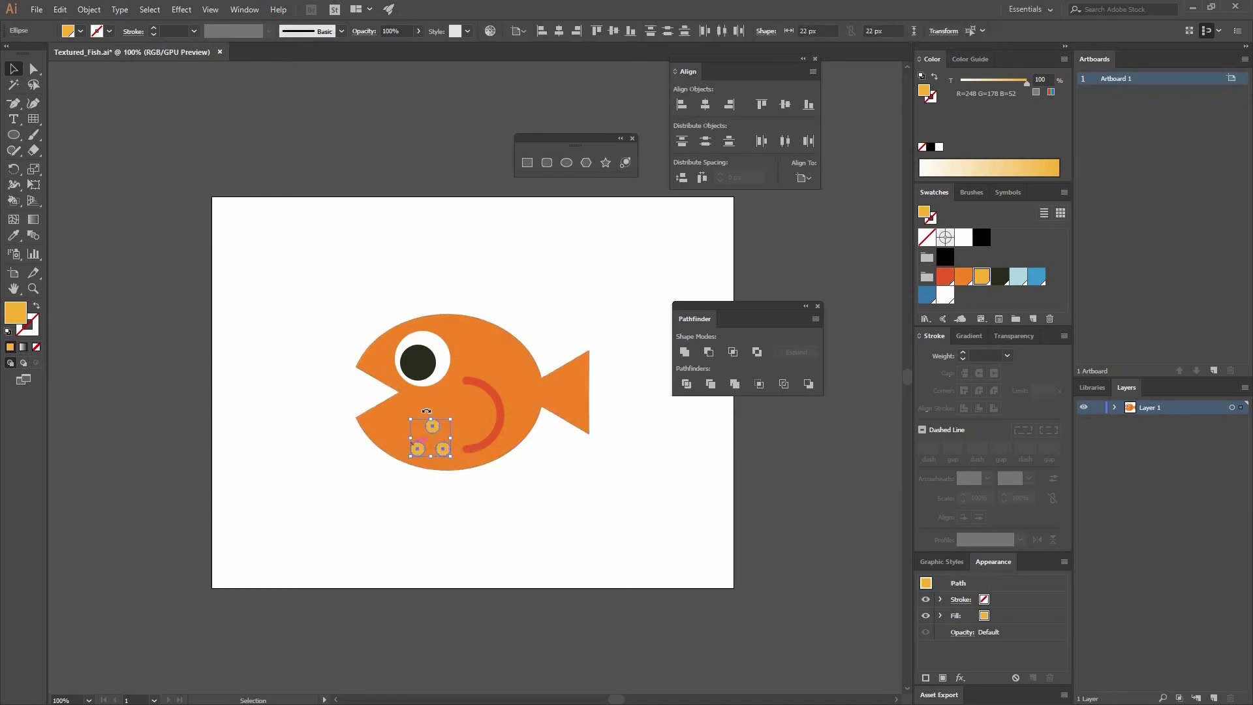
left_click(89, 9)
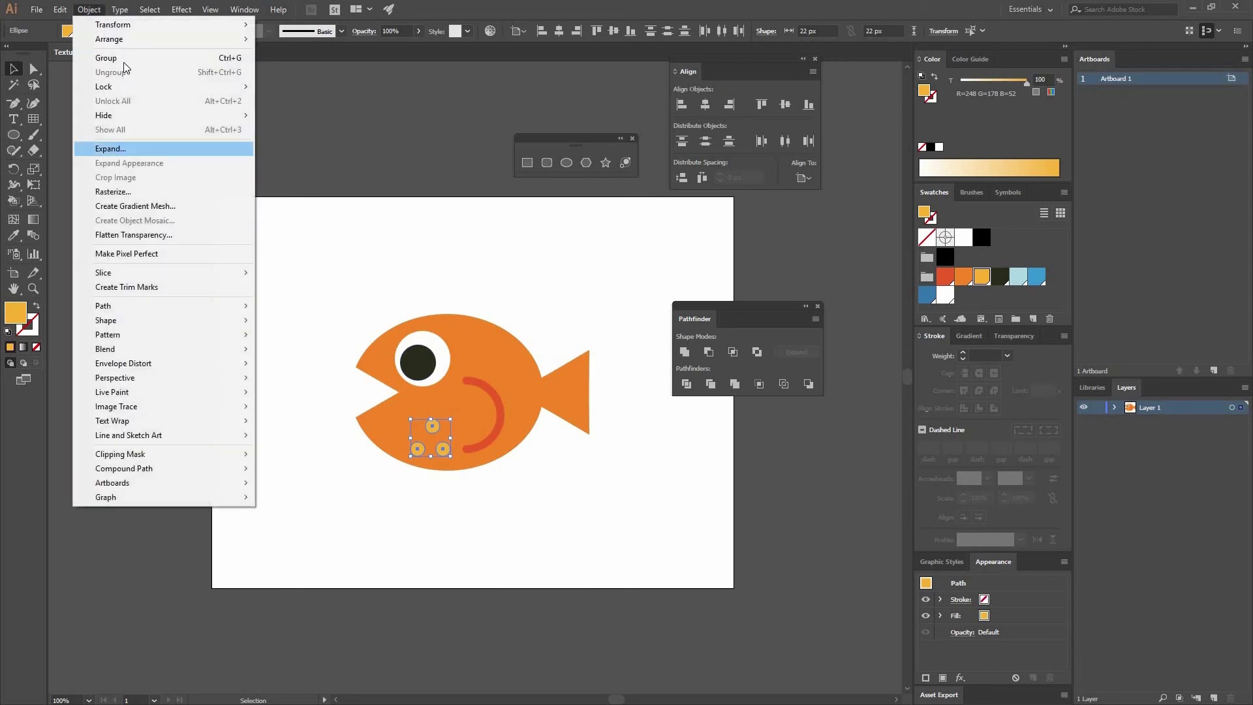
key("ctrl+g")
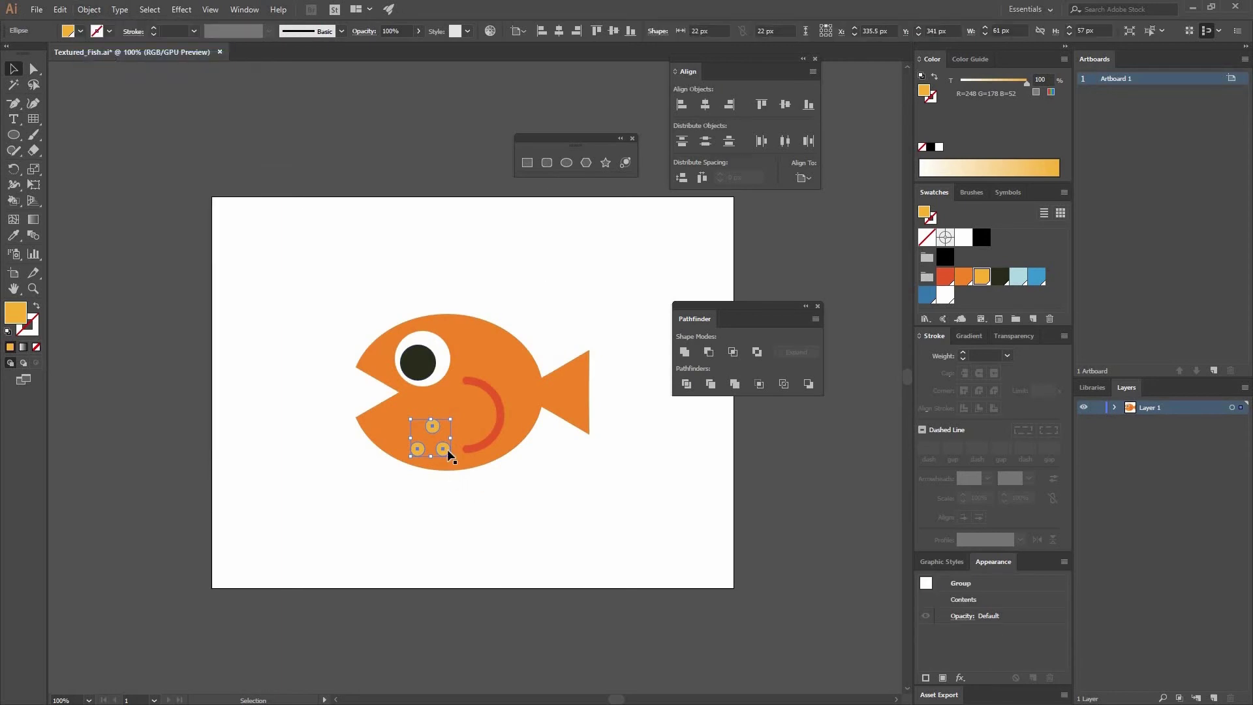
left_click_drag(443, 435, 432, 420)
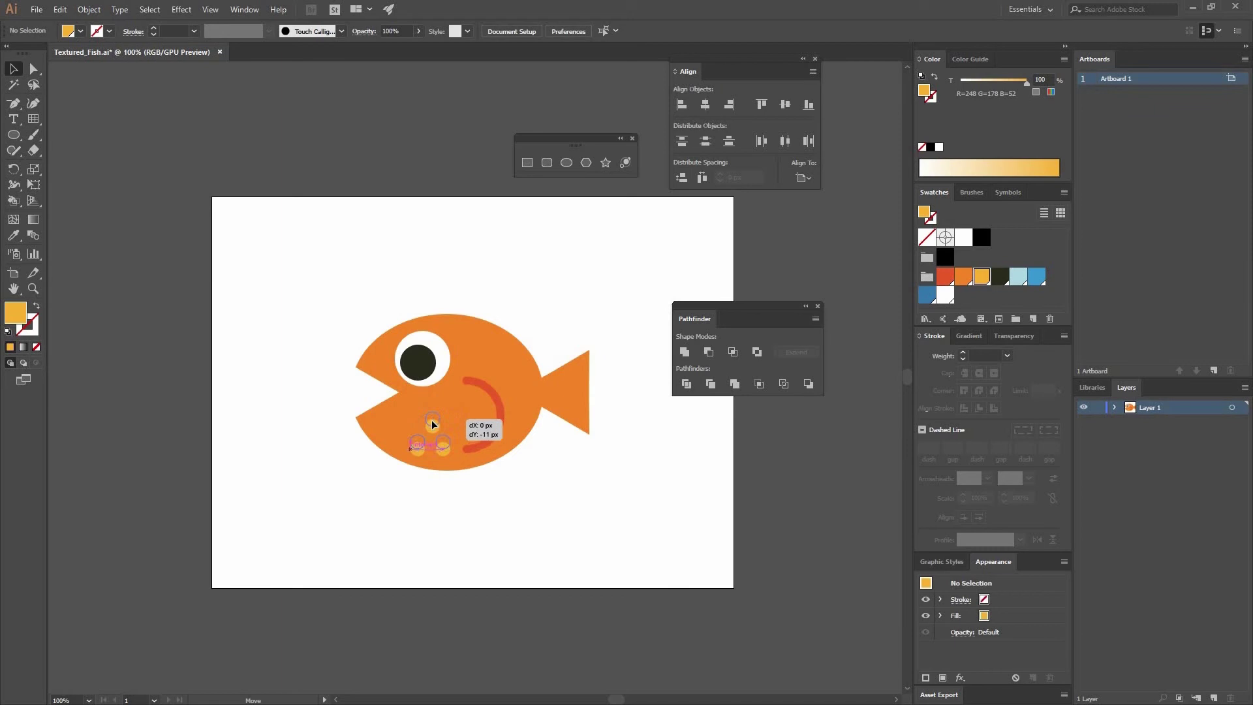
left_click(530, 338)
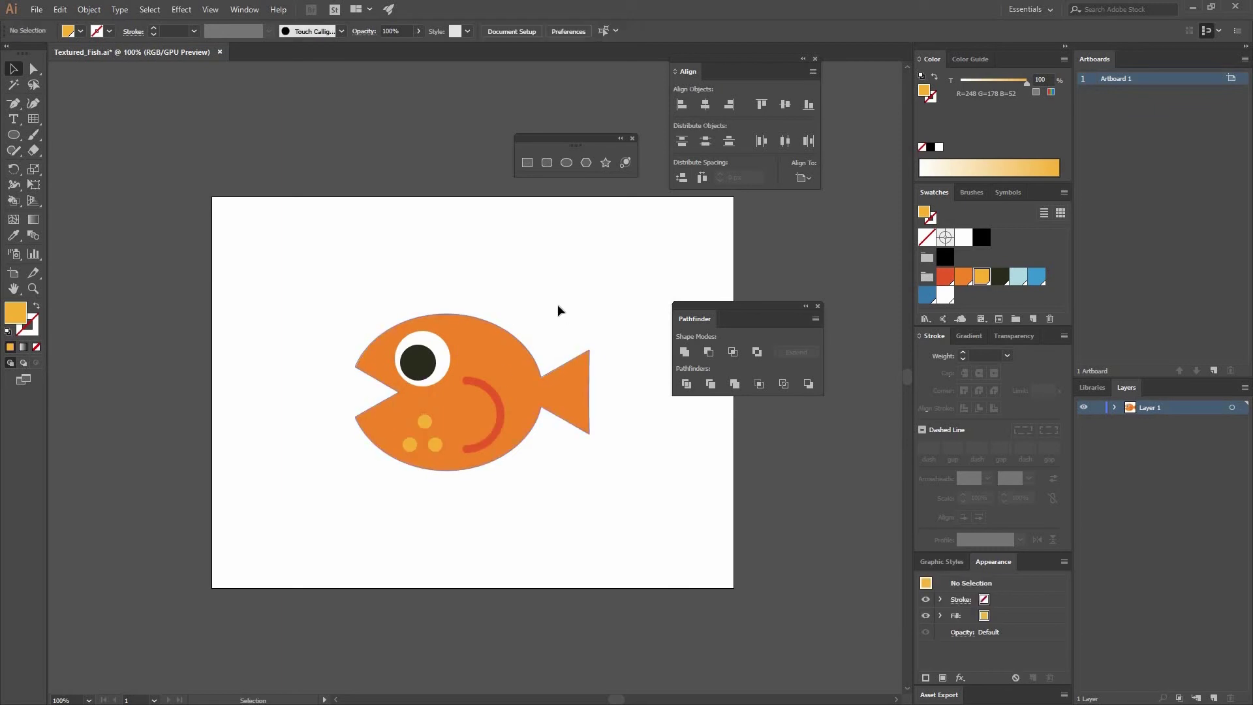
Step: Draw a 55 px circle near the fish's head and a 38 px circle above its body
left_click(562, 161)
left_click(385, 280)
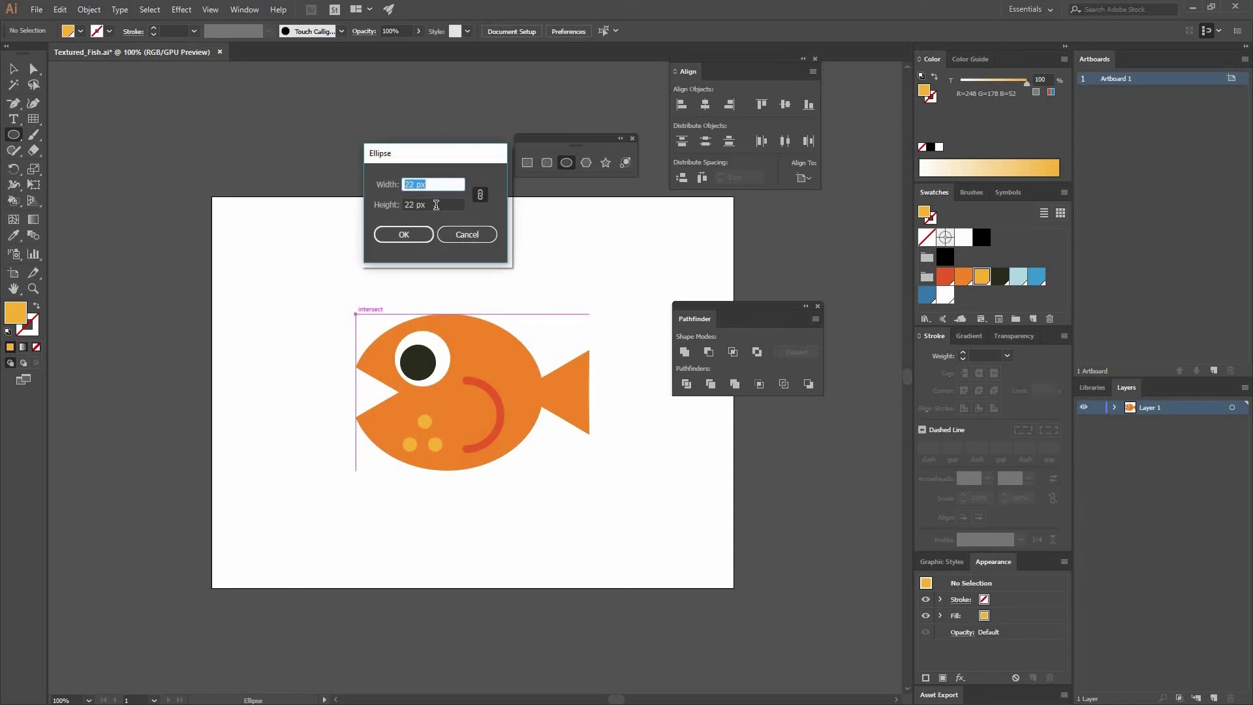
type("55")
left_click(424, 234)
left_click(442, 269)
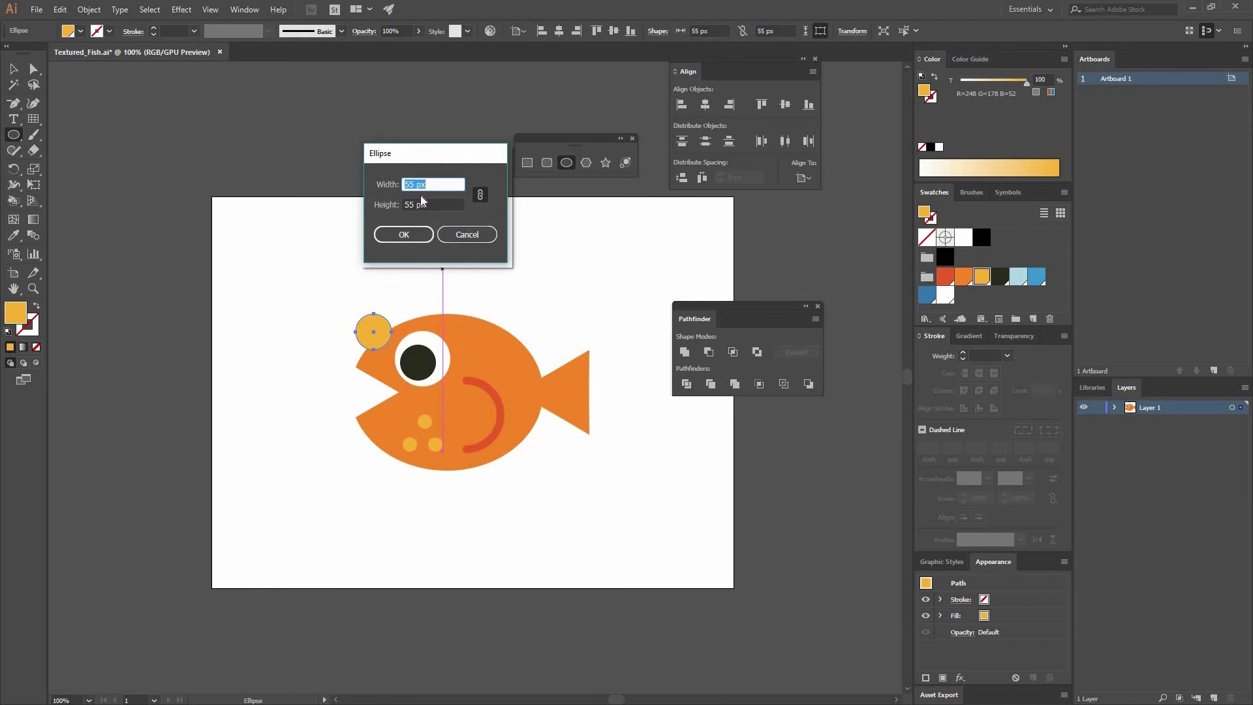
type("38")
left_click(404, 234)
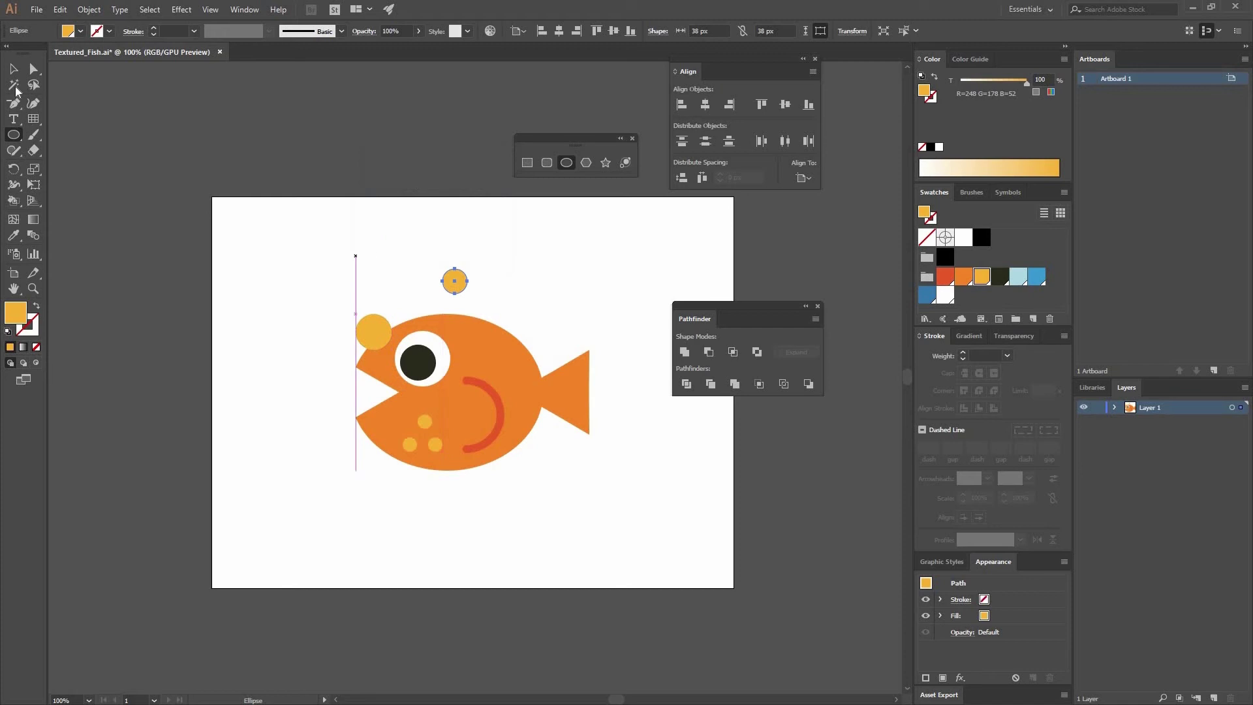
Step: Place the 38 px circle in front of the mouth and the 55 px circle above it, then fill both with light blue
left_click(14, 70)
left_click_drag(457, 281, 324, 380)
left_click_drag(381, 329, 329, 388)
left_click(1018, 276)
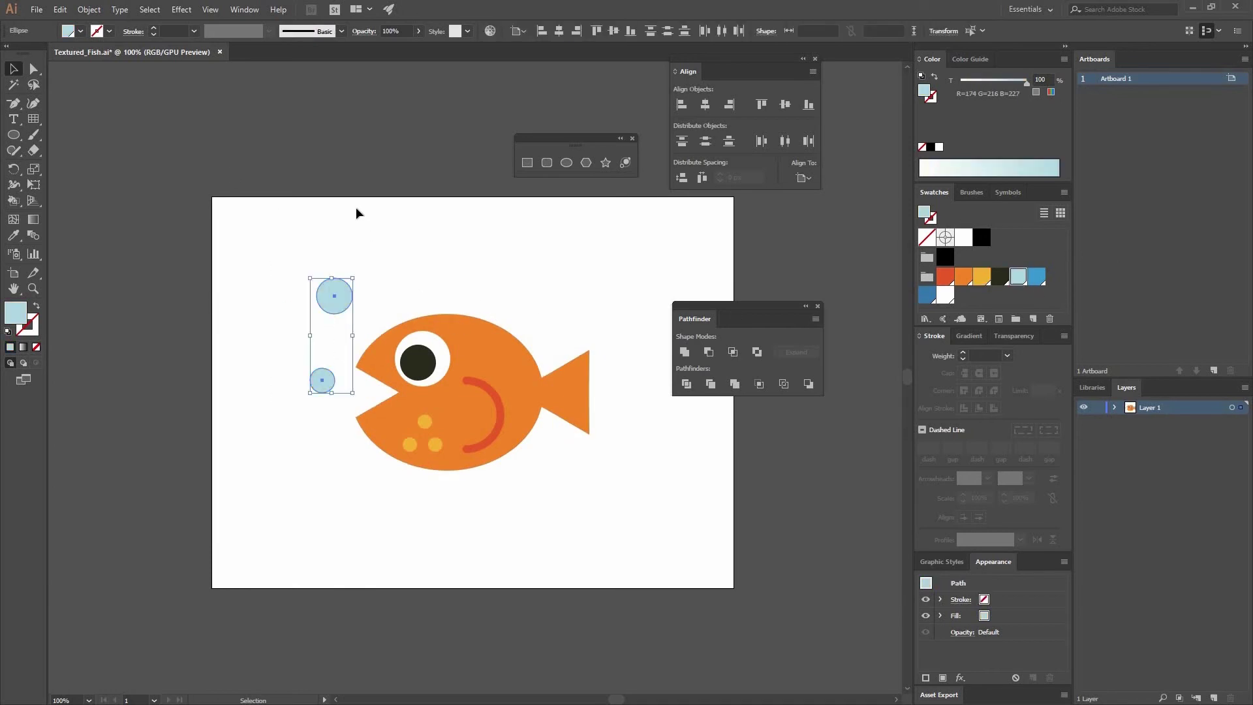
Step: Group the two light blue bubbles and move the group slightly up and toward the fish
left_click(89, 9)
left_click(104, 58)
left_click_drag(336, 286, 340, 279)
left_click(511, 239)
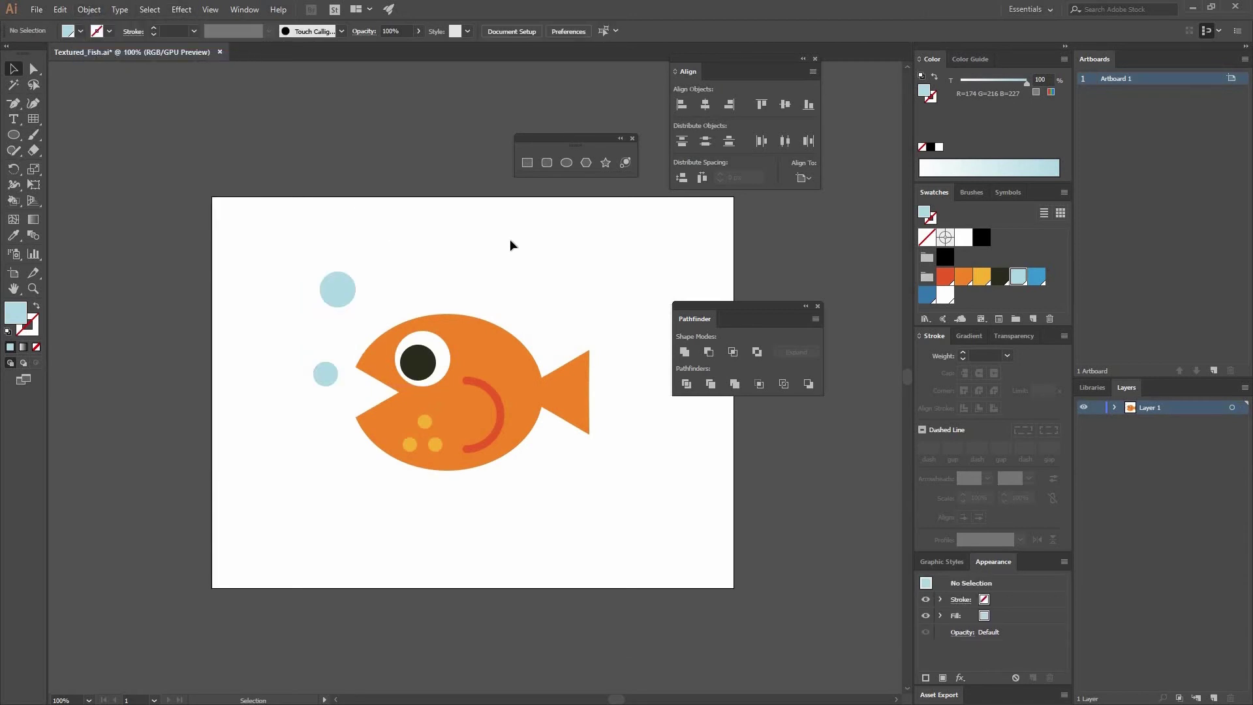
Step: Draw an 800 x 600 px background rectangle in light blue
left_click(530, 165)
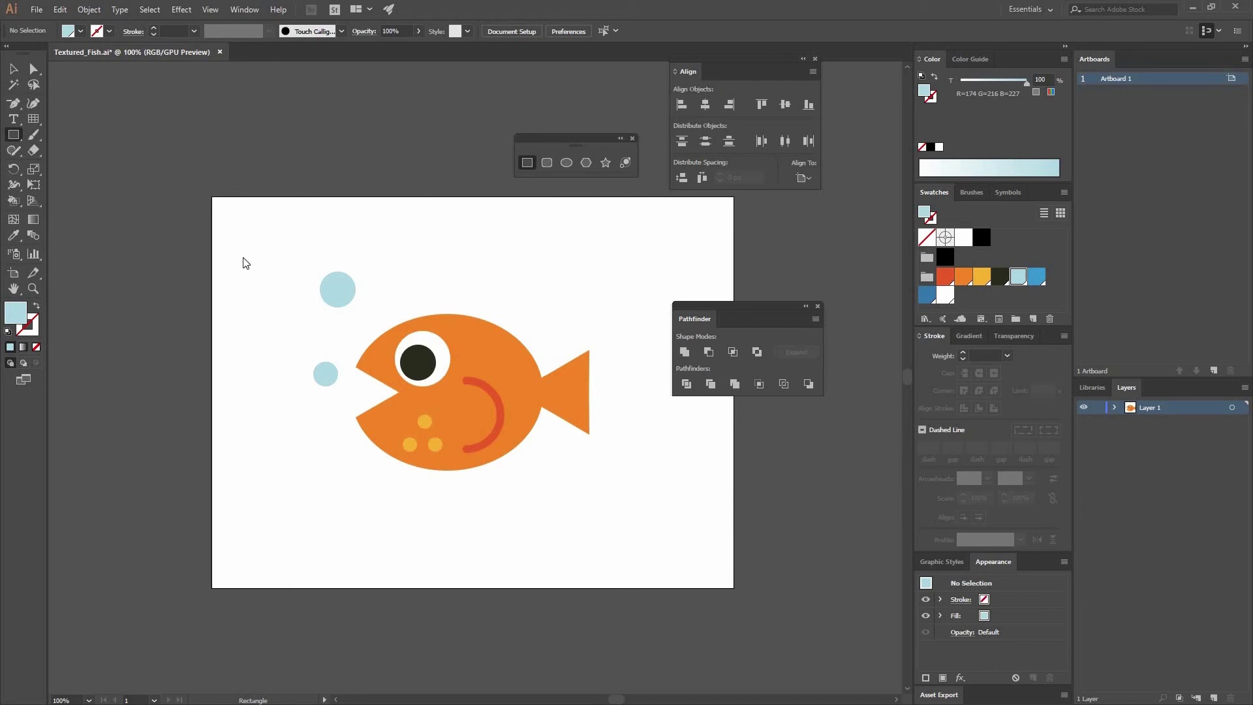
left_click(523, 127)
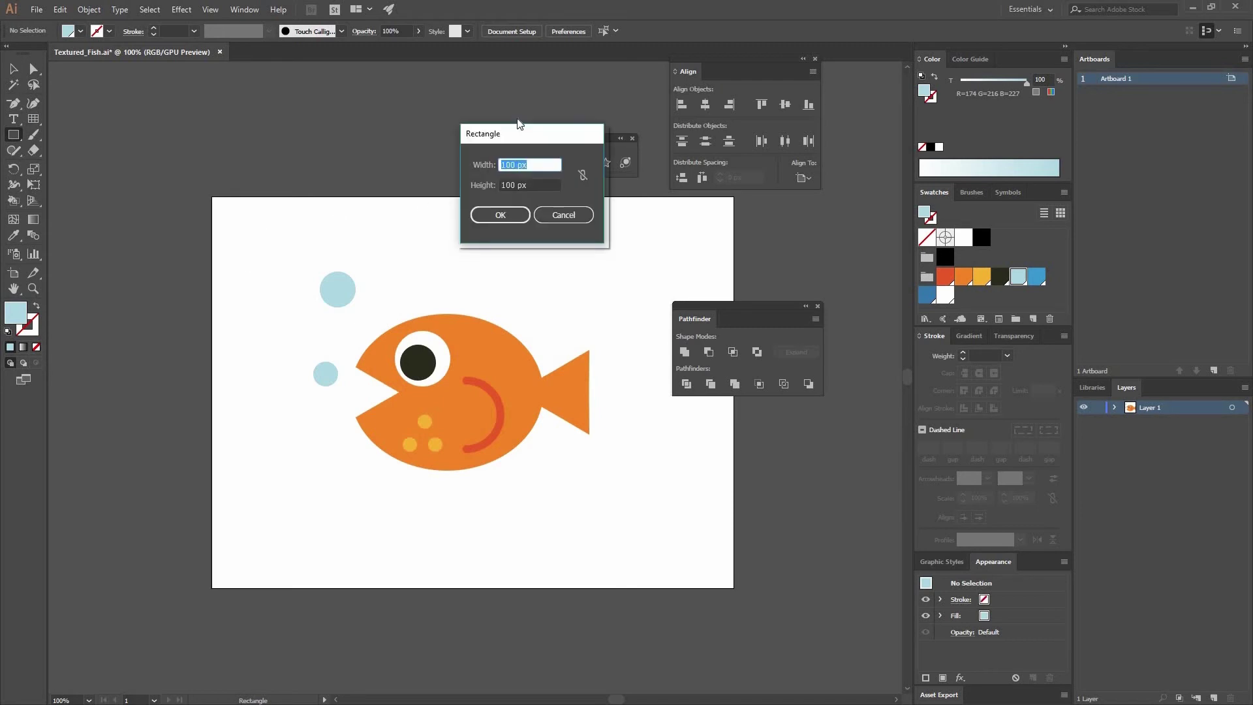
type("800")
key("Tab")
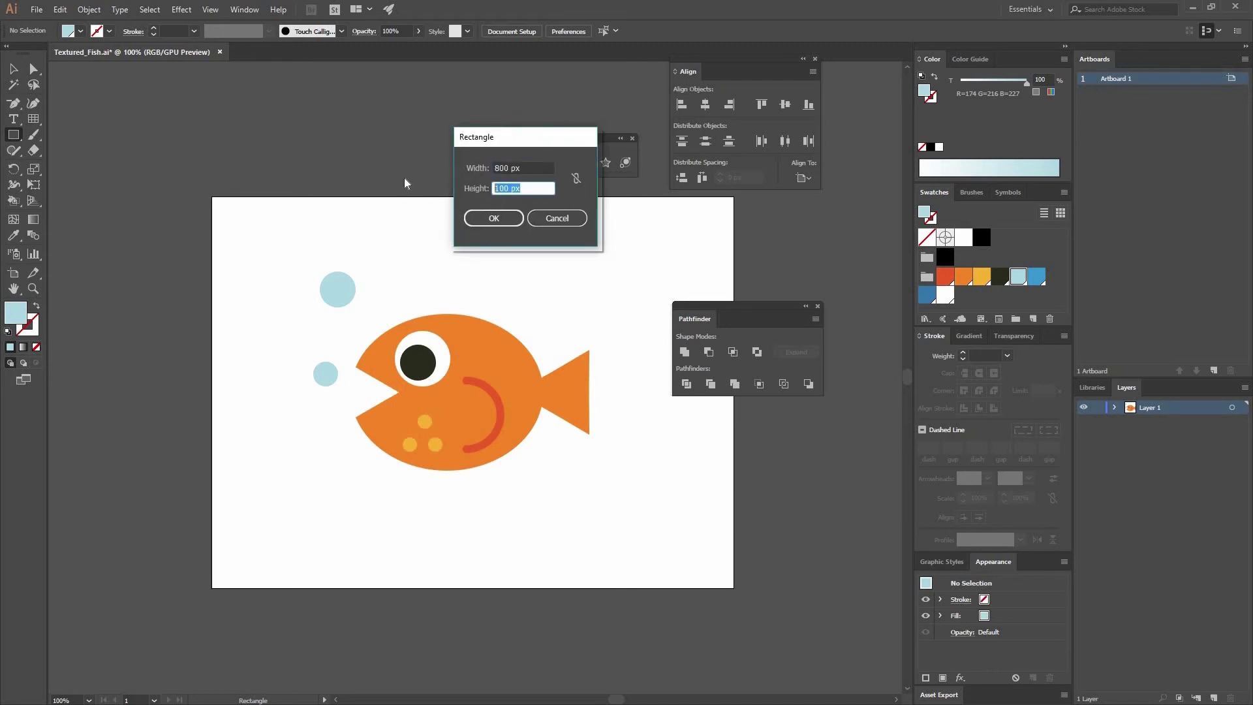
type("600")
left_click(493, 218)
key("v")
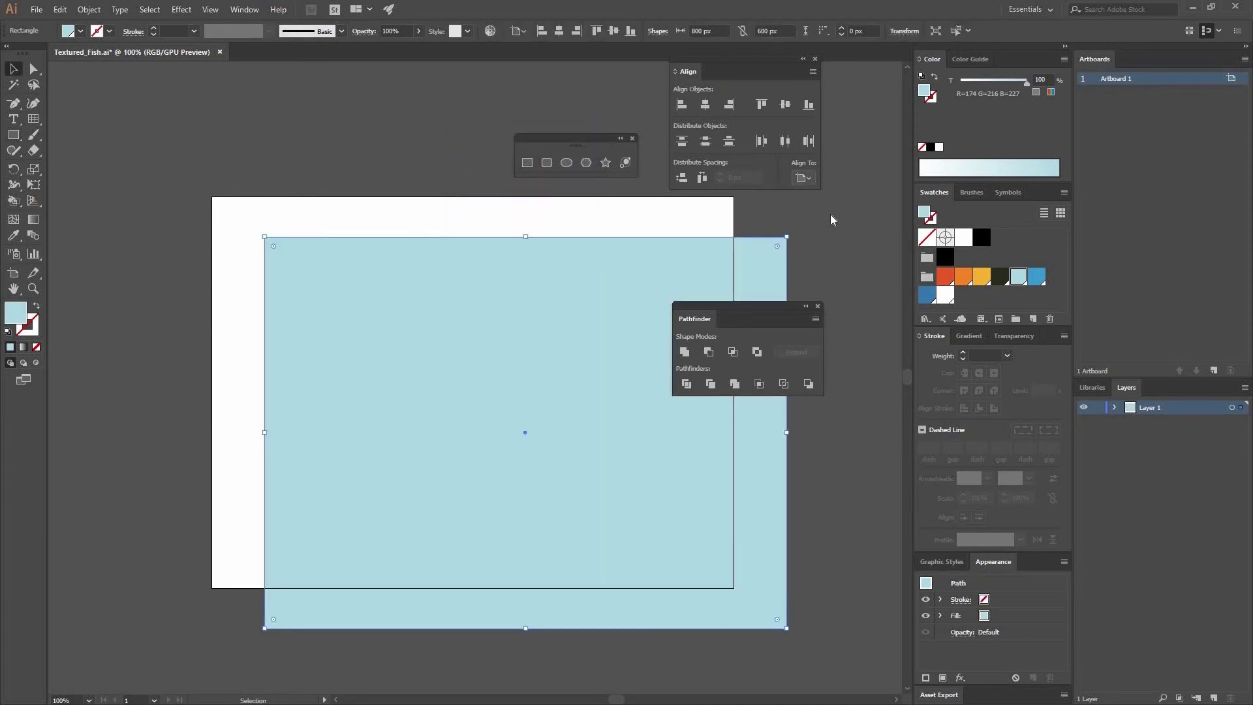
Step: Center the background rectangle horizontally and vertically on the artboard and send it to the back
left_click(705, 104)
left_click(782, 106)
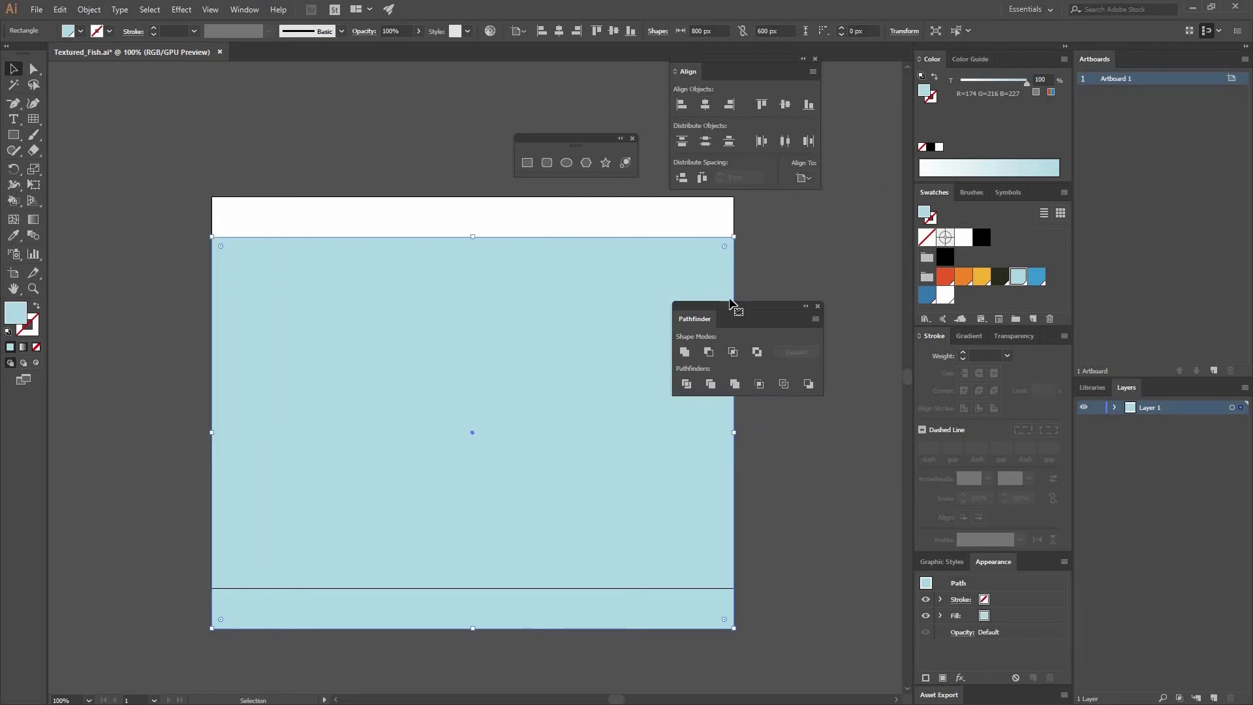
right_click(526, 290)
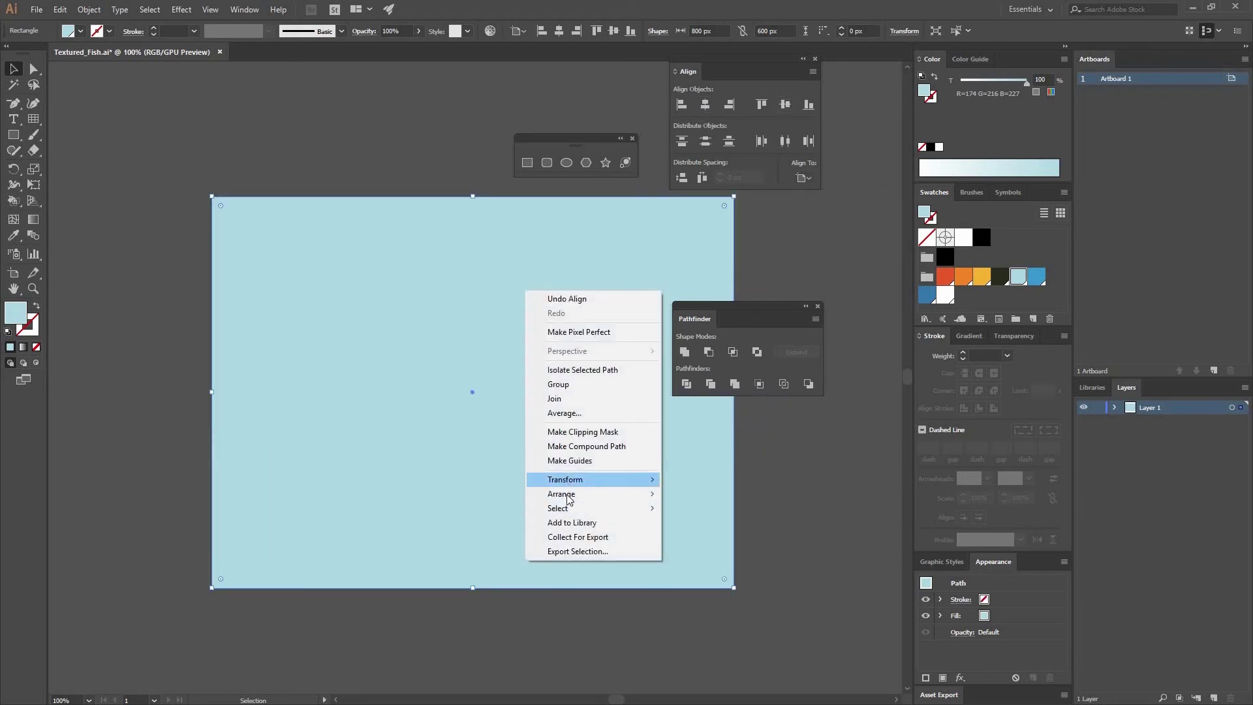
mouse_move(568, 496)
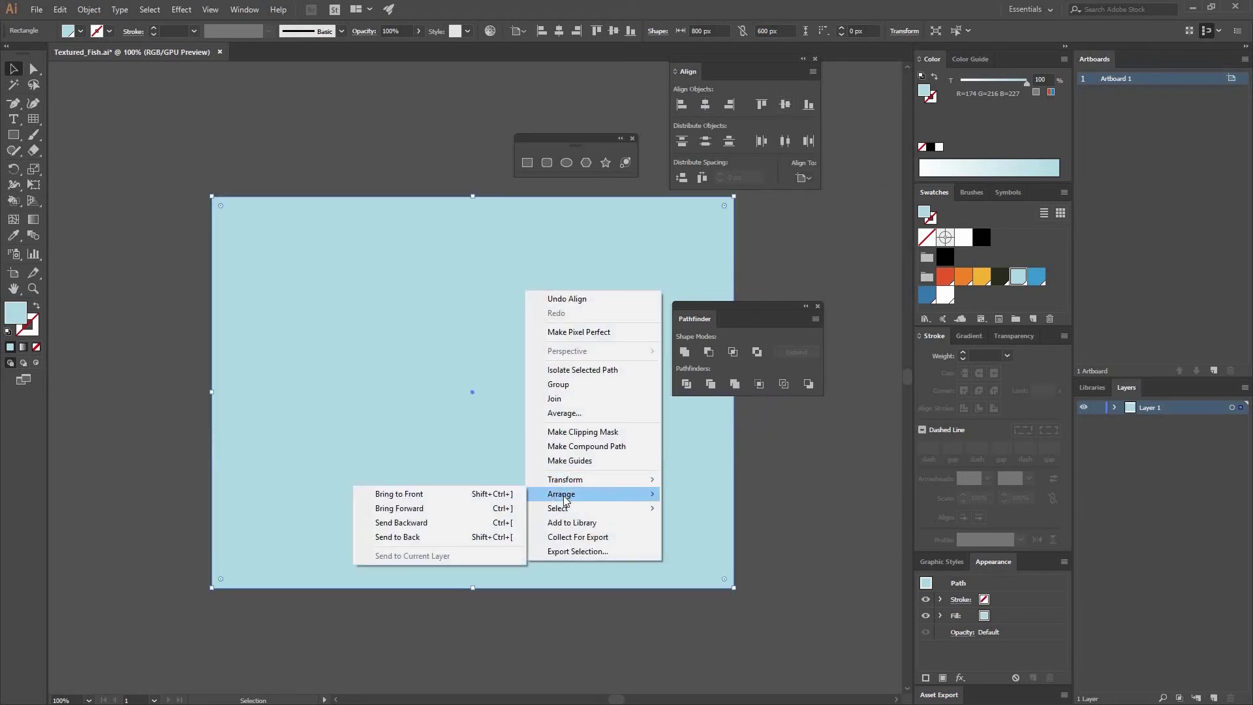
left_click(464, 539)
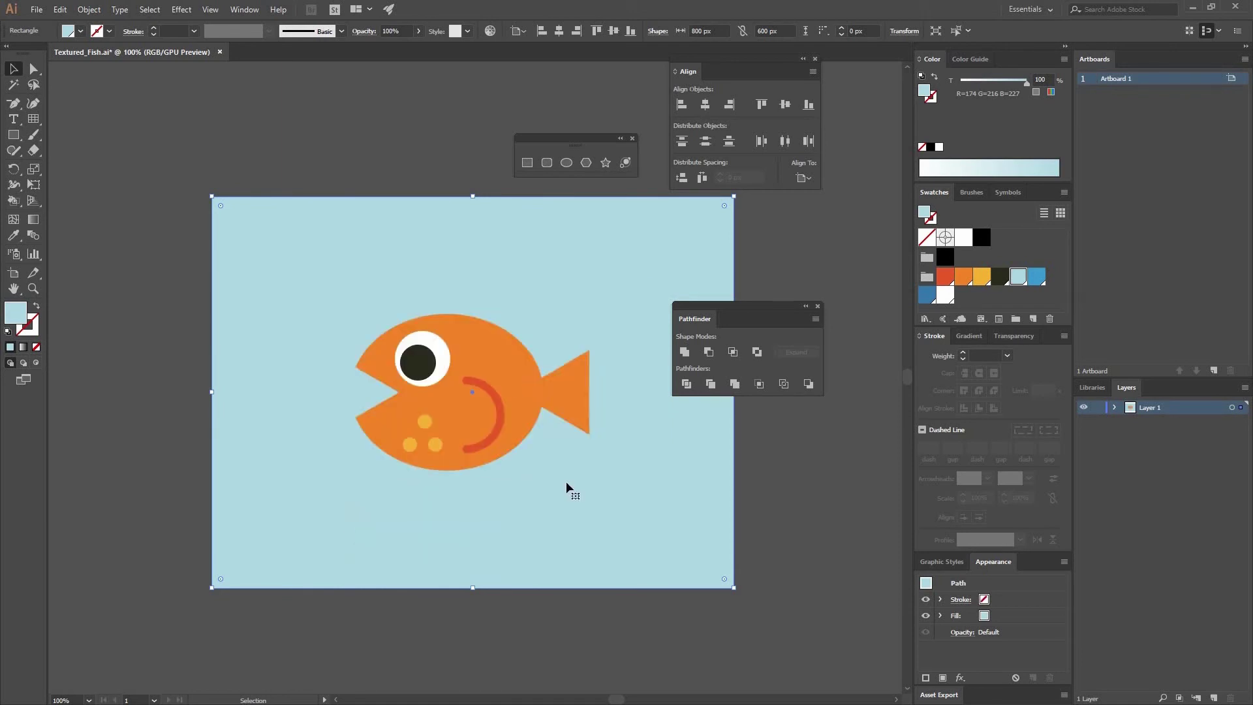
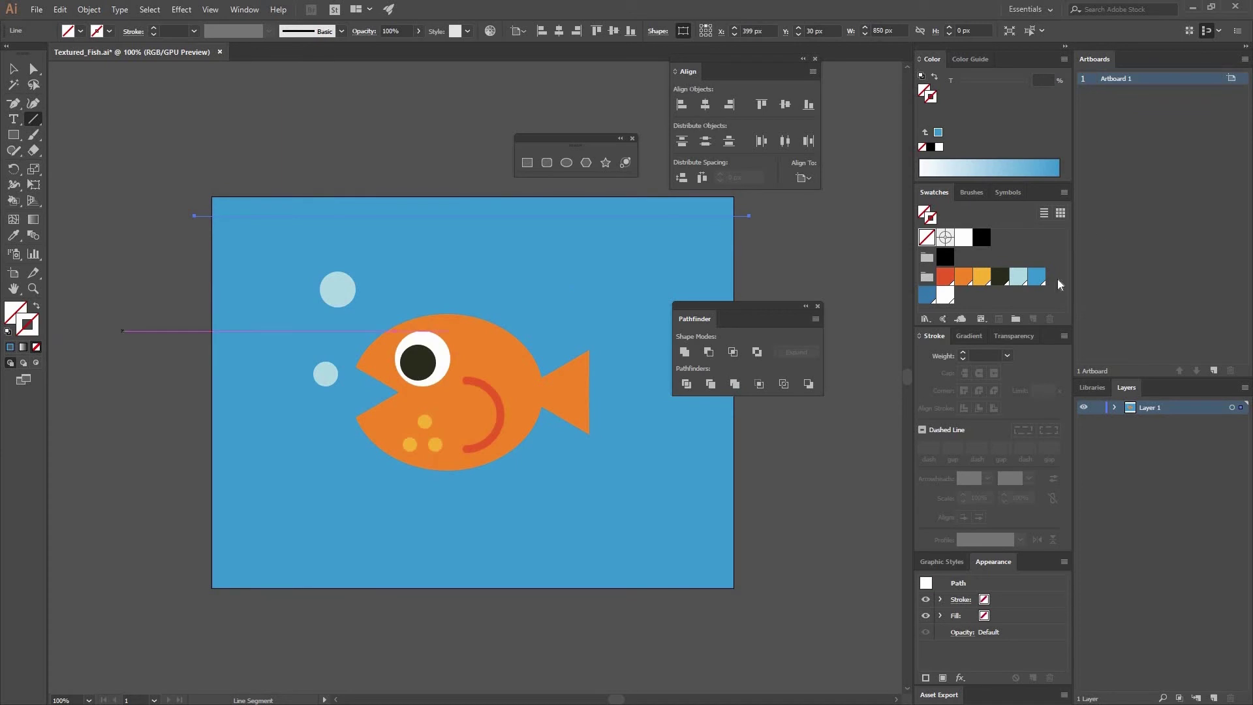
Step: Give the 850 px horizontal line above the fish a darker blue stroke with a 2 pt weight
left_click(928, 296)
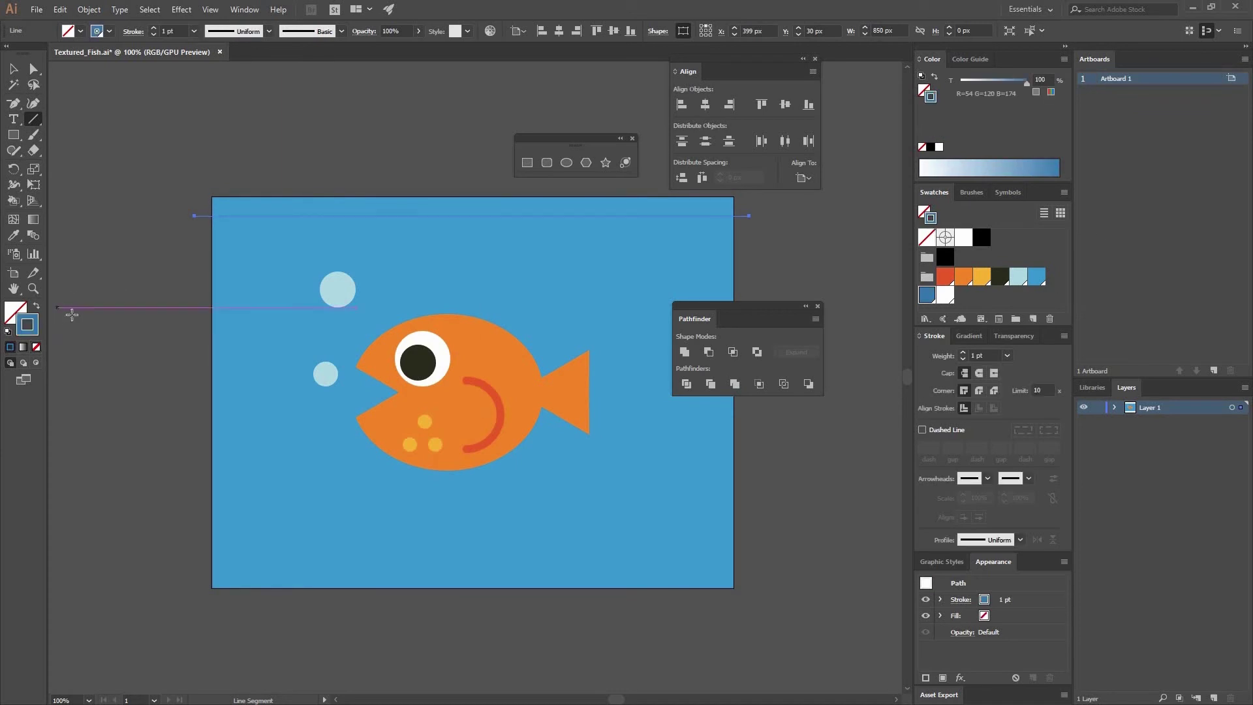
left_click(1007, 355)
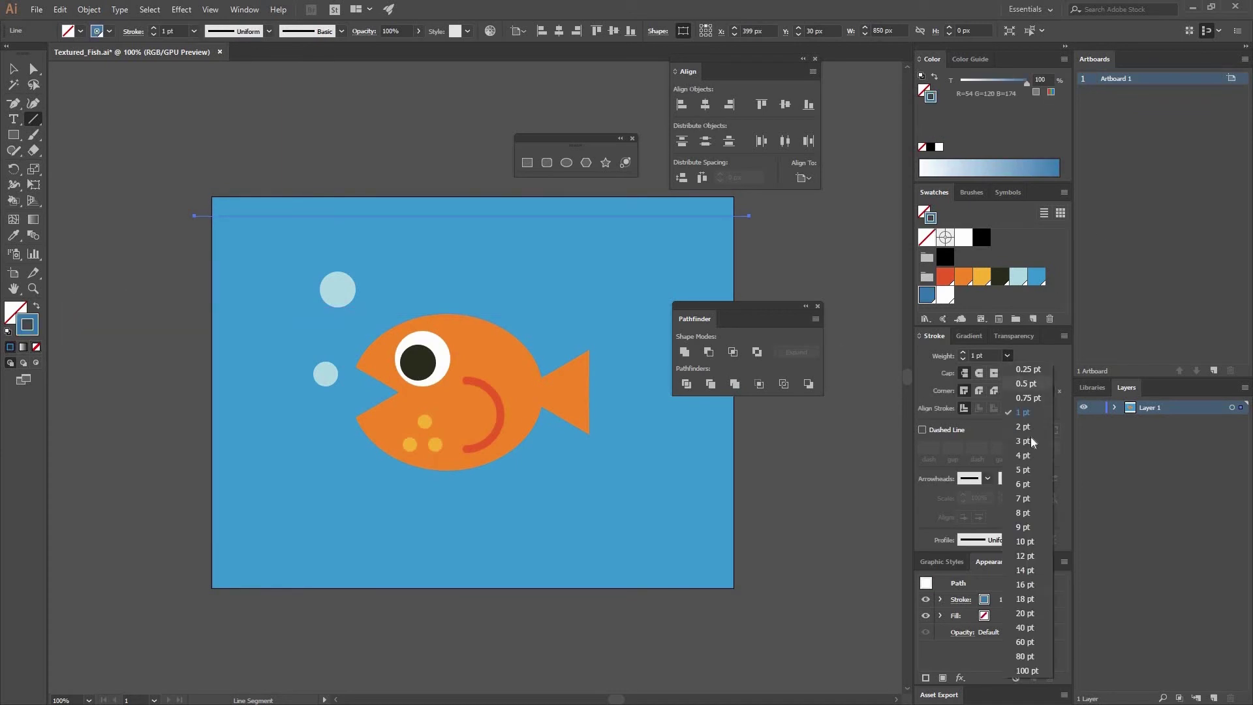
left_click(1026, 432)
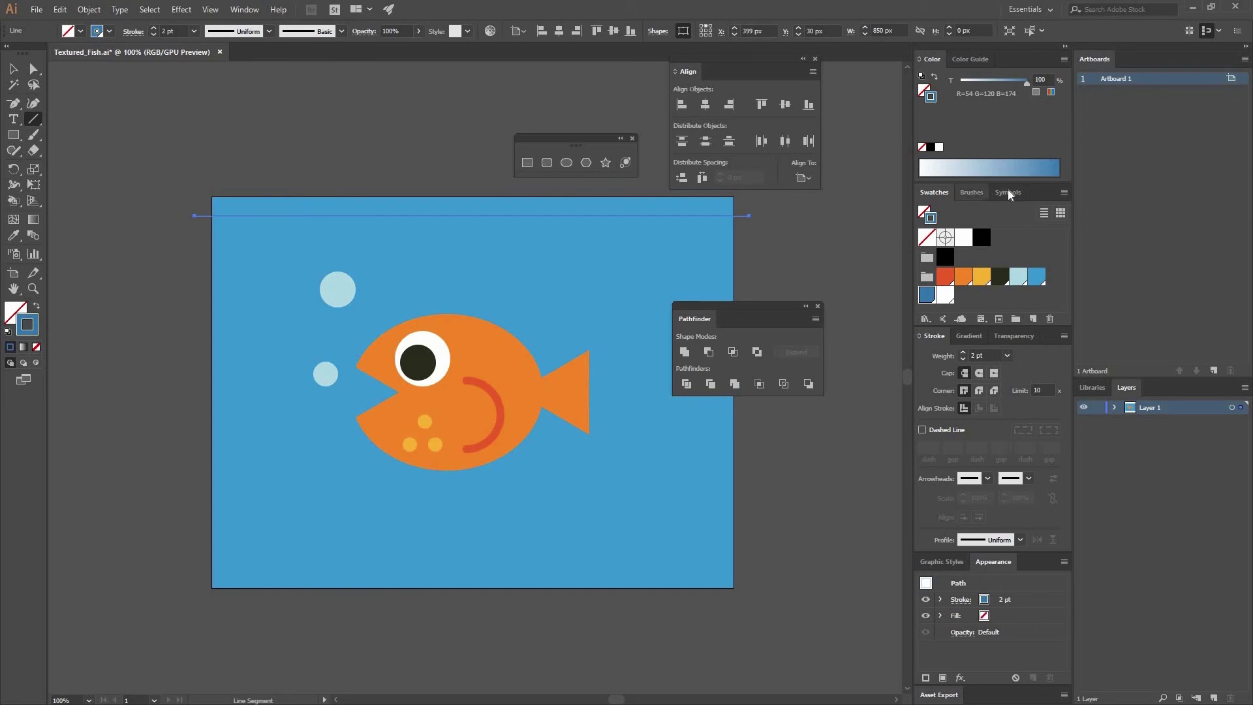
Step: Apply the Touch Calligraphic brush to the horizontal line and set its stroke weight to 2 pt
left_click(972, 192)
left_click(991, 217)
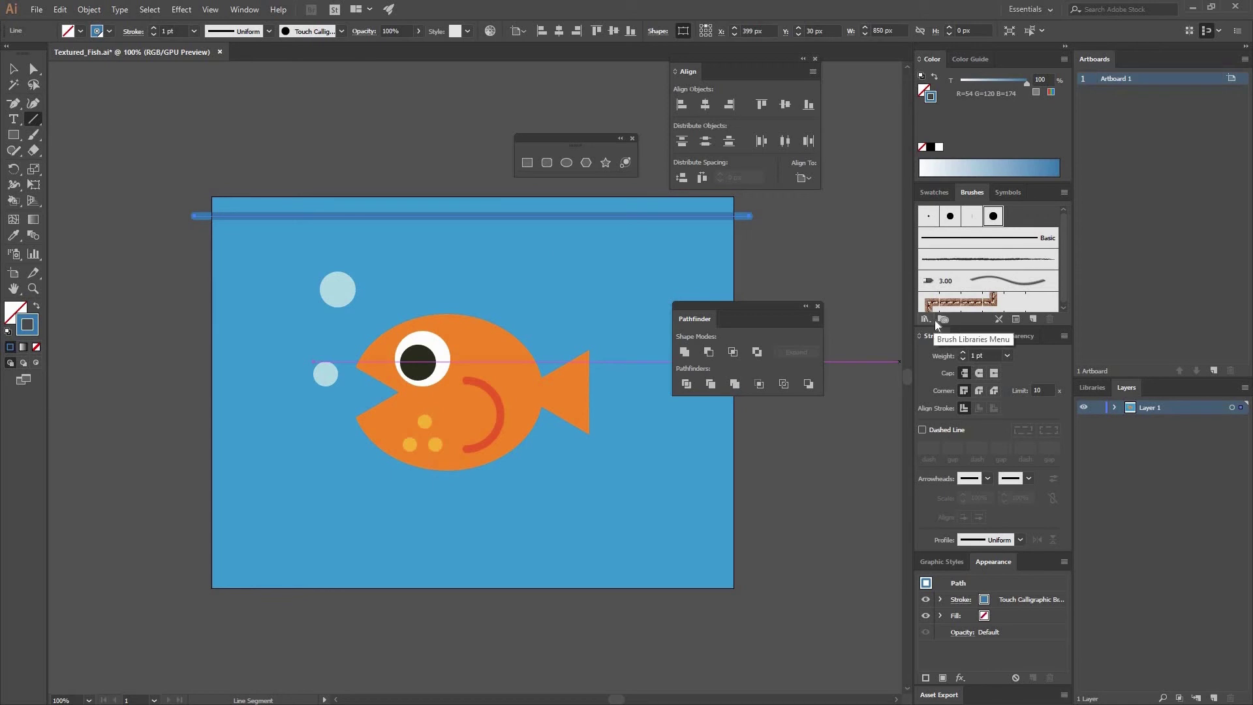
left_click(1007, 357)
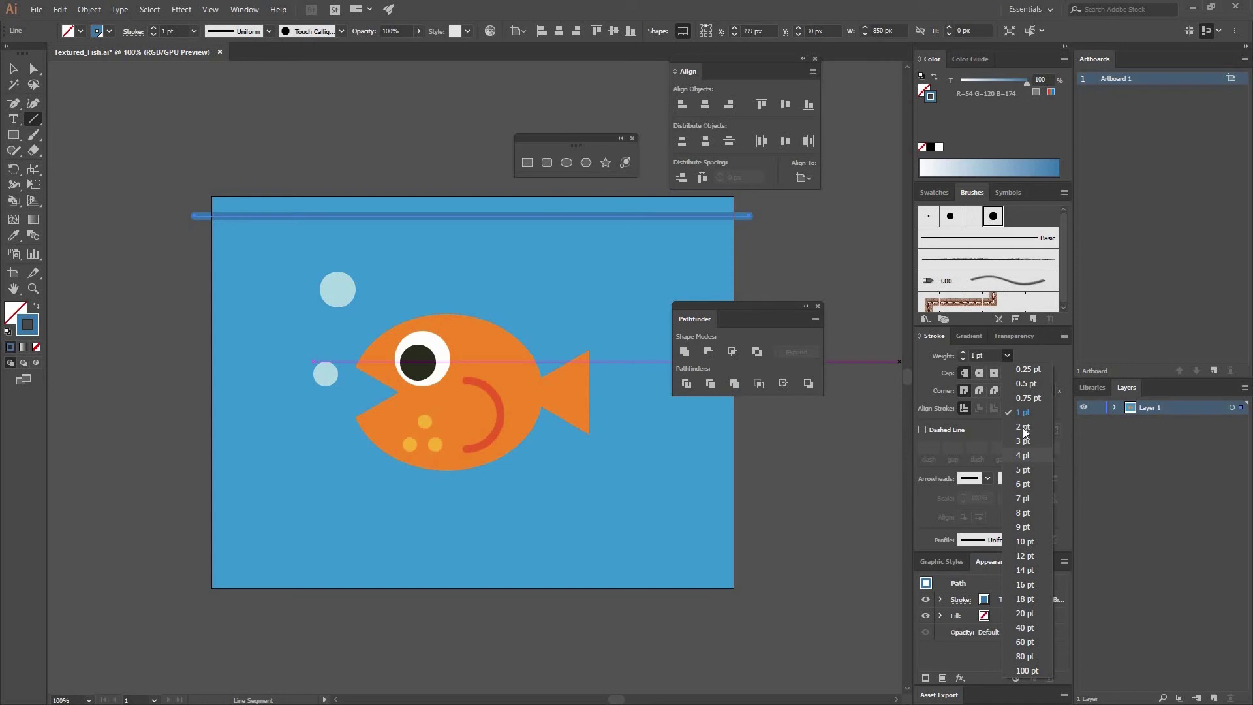
left_click(1024, 428)
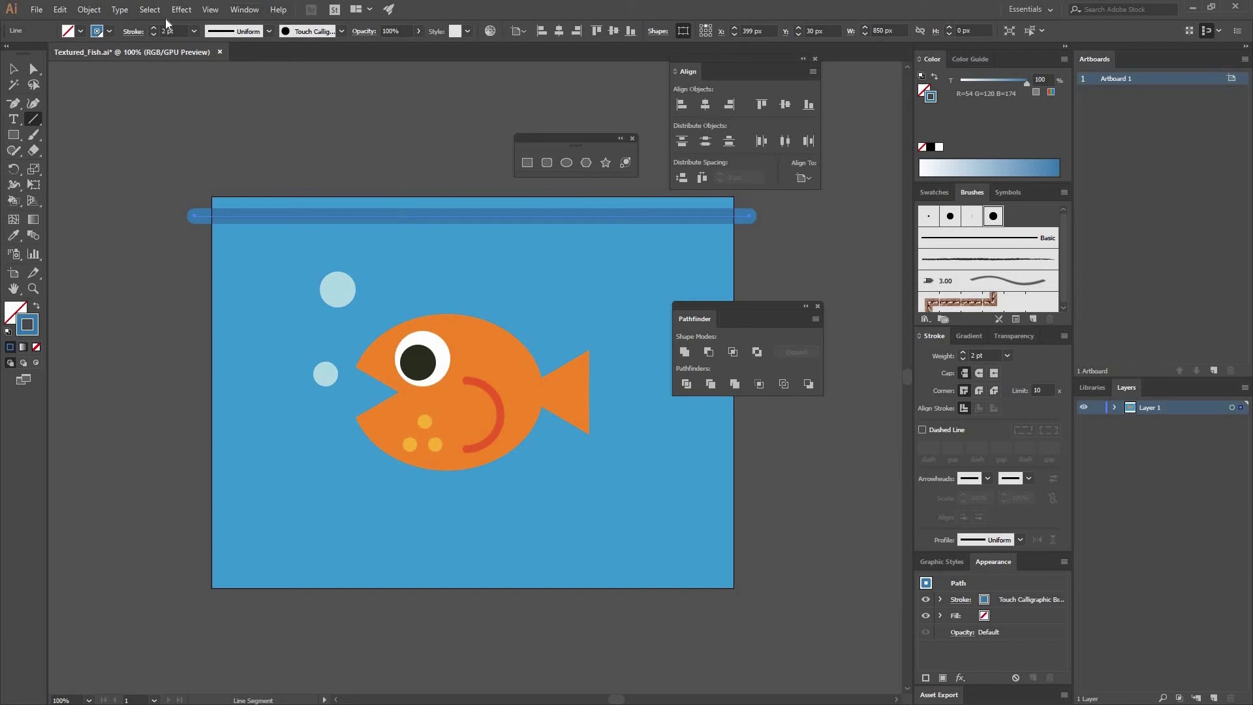
Step: Apply a Zig Zag effect to the horizontal line with 27 px absolute size, 5 ridges per segment and smooth points
left_click(186, 15)
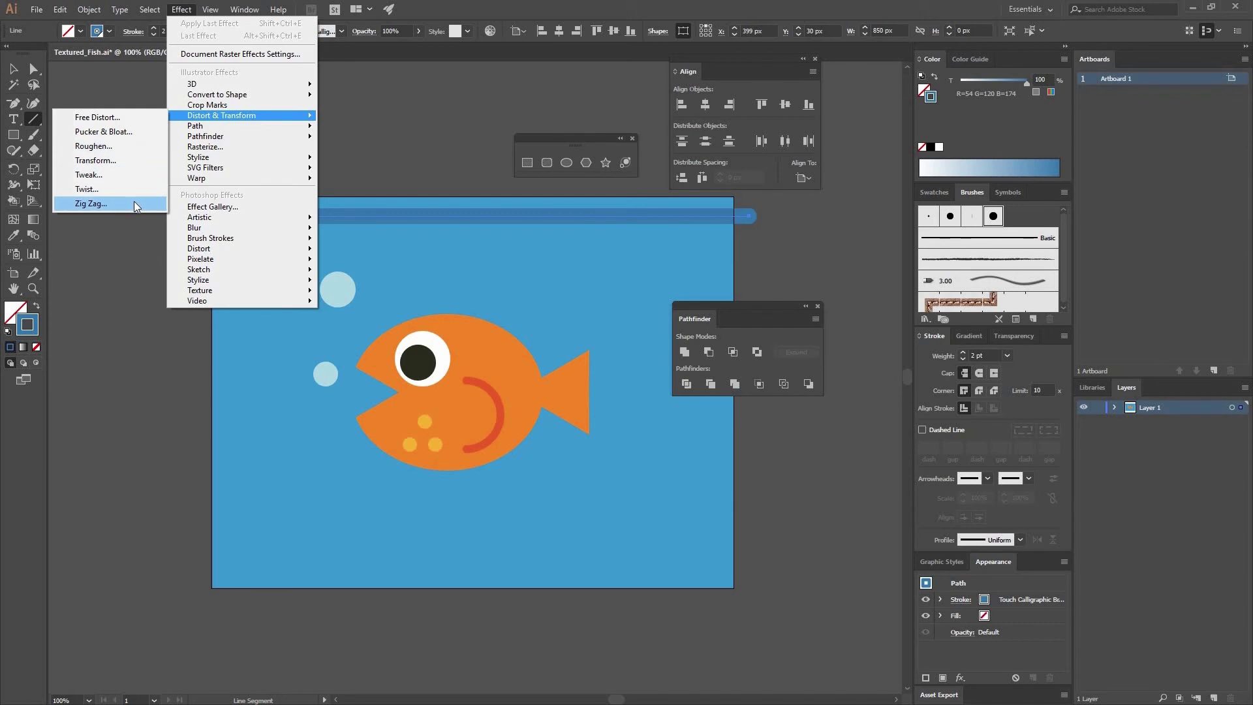
left_click(88, 203)
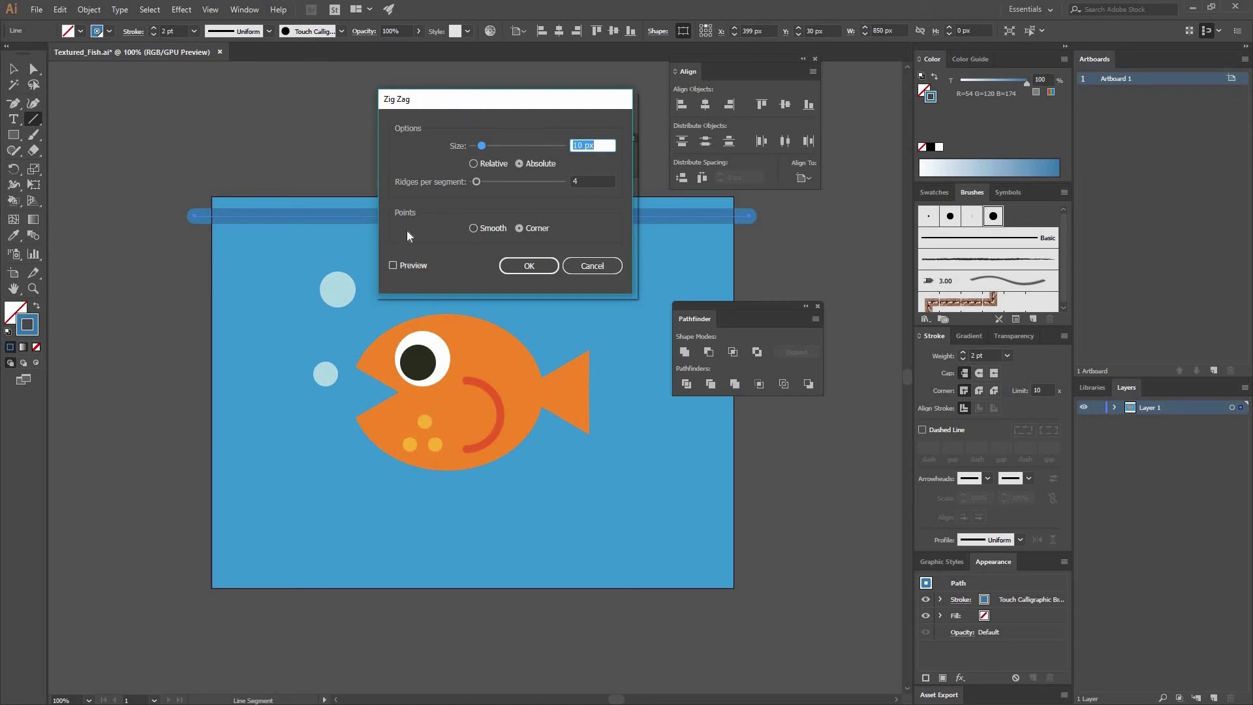
left_click(394, 265)
left_click_drag(504, 99, 292, 312)
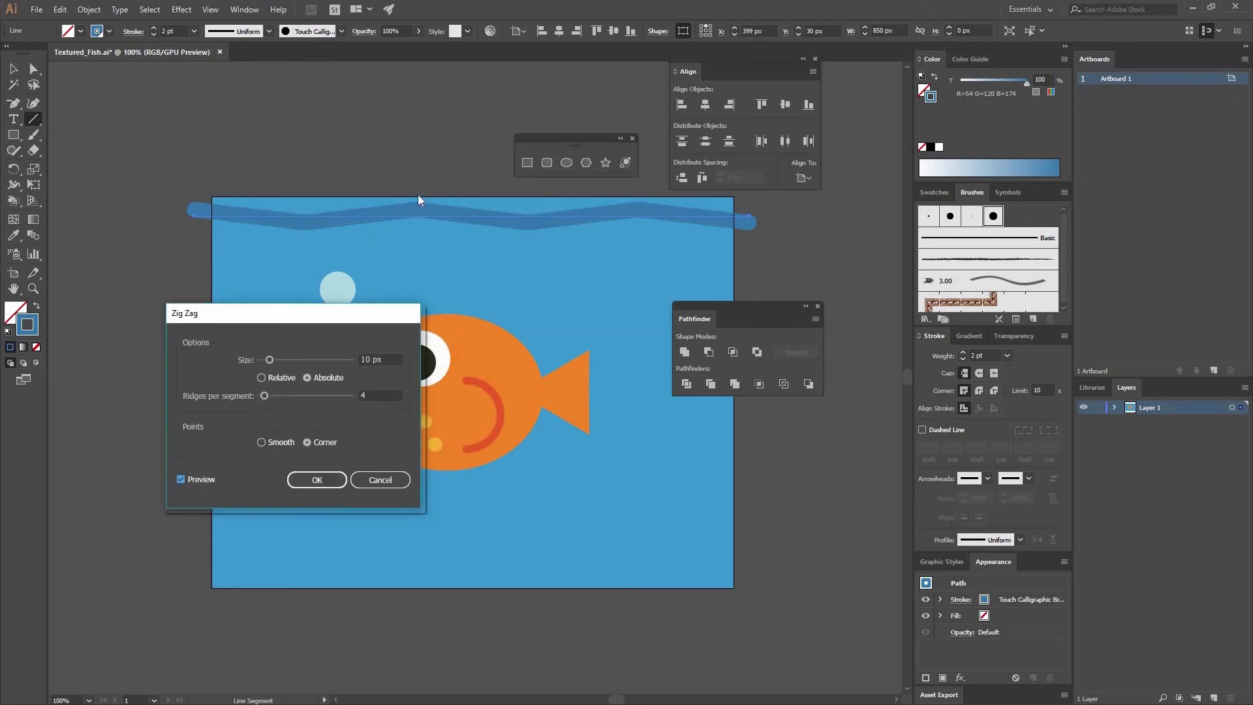
key("Tab")
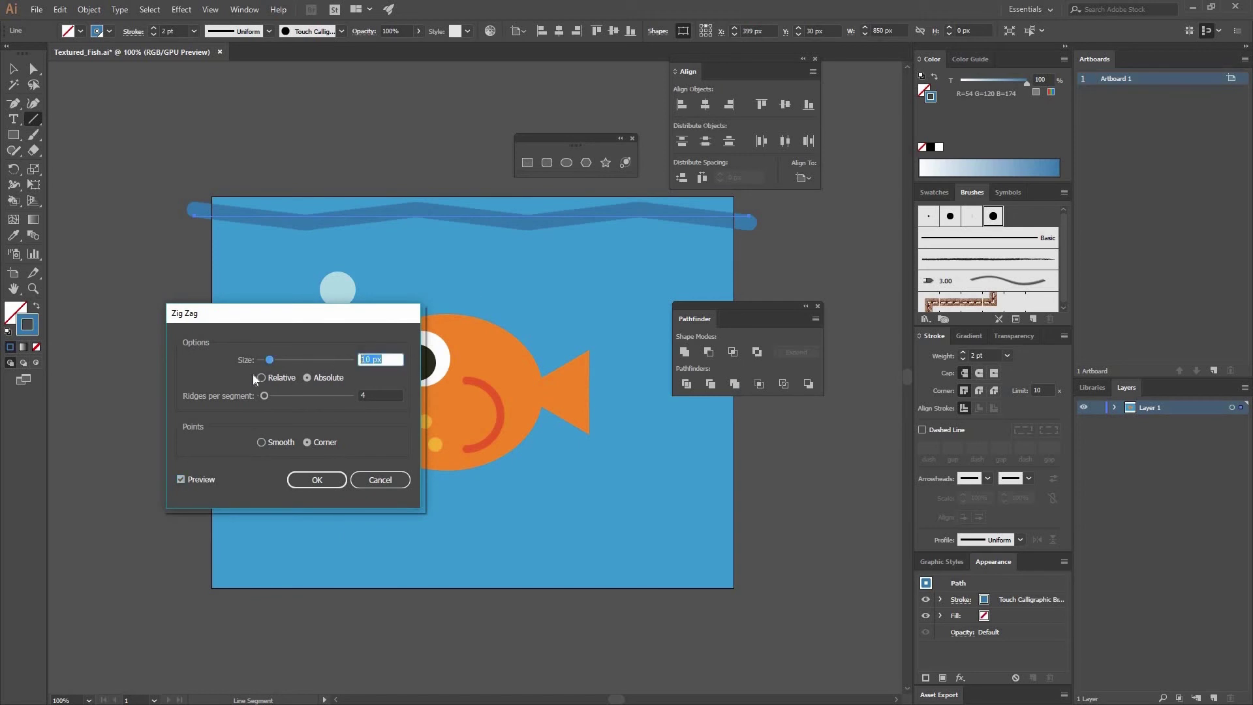
type("27")
left_click(374, 391)
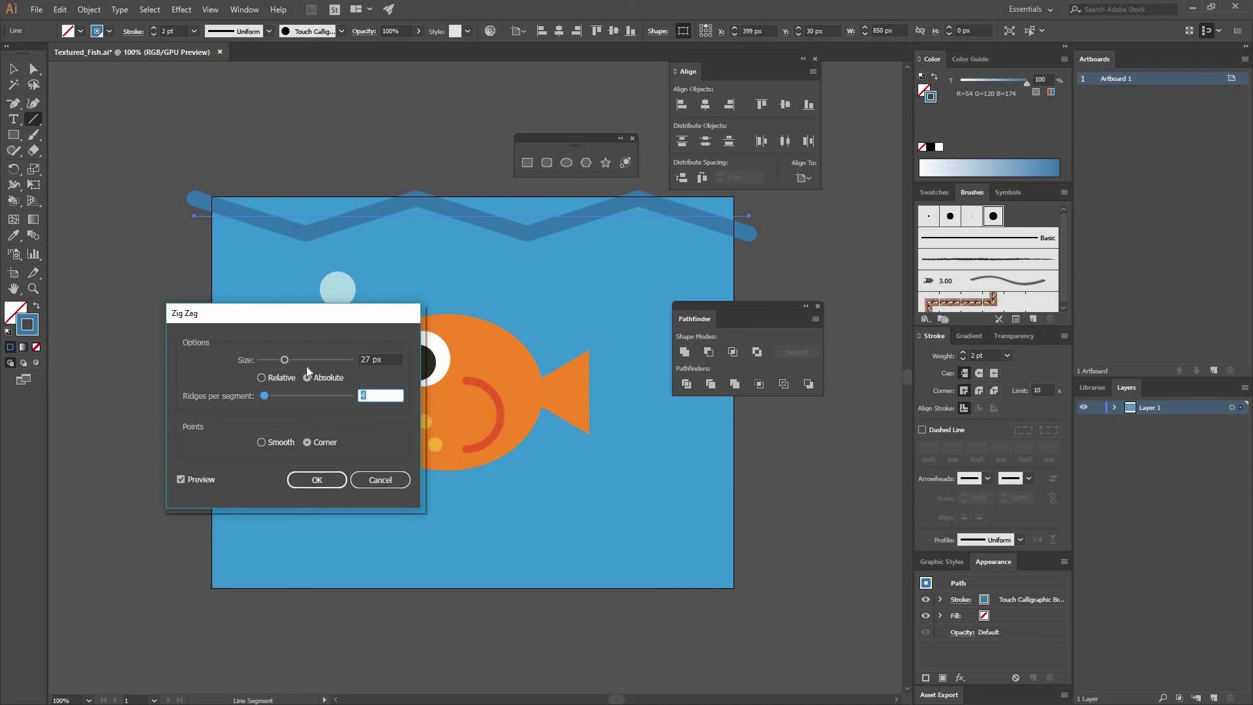
type("5")
key("Tab")
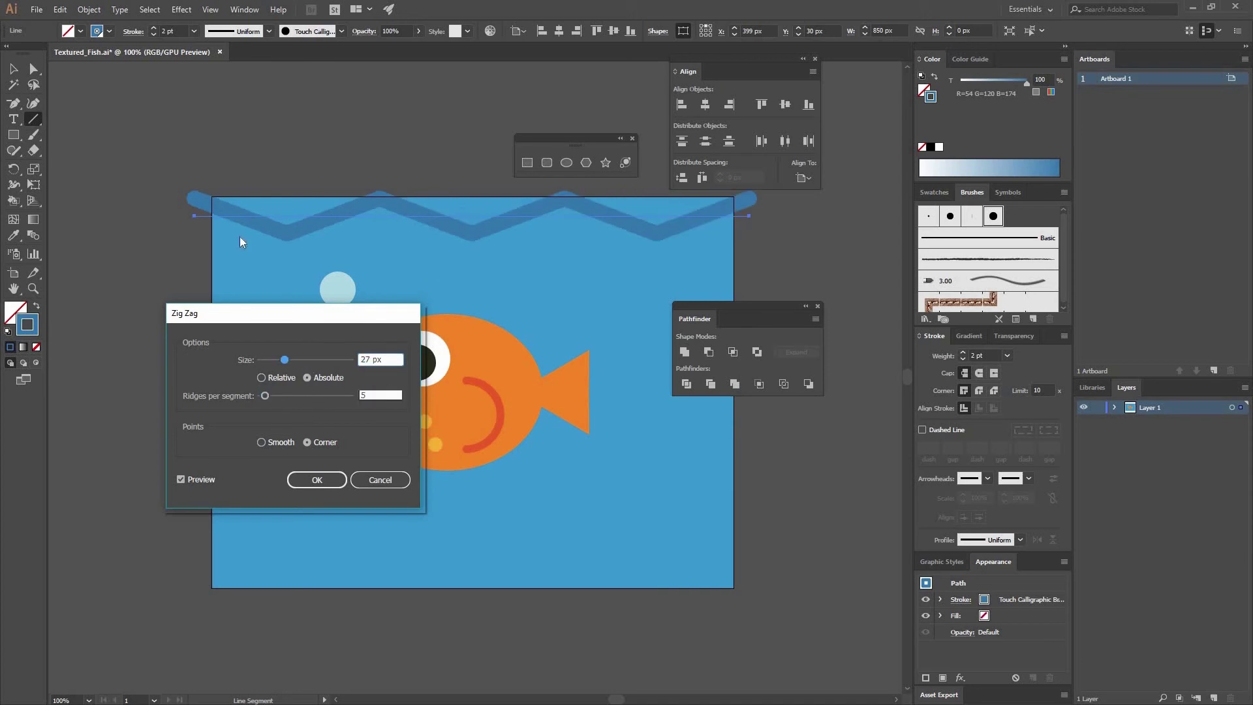
key("Tab")
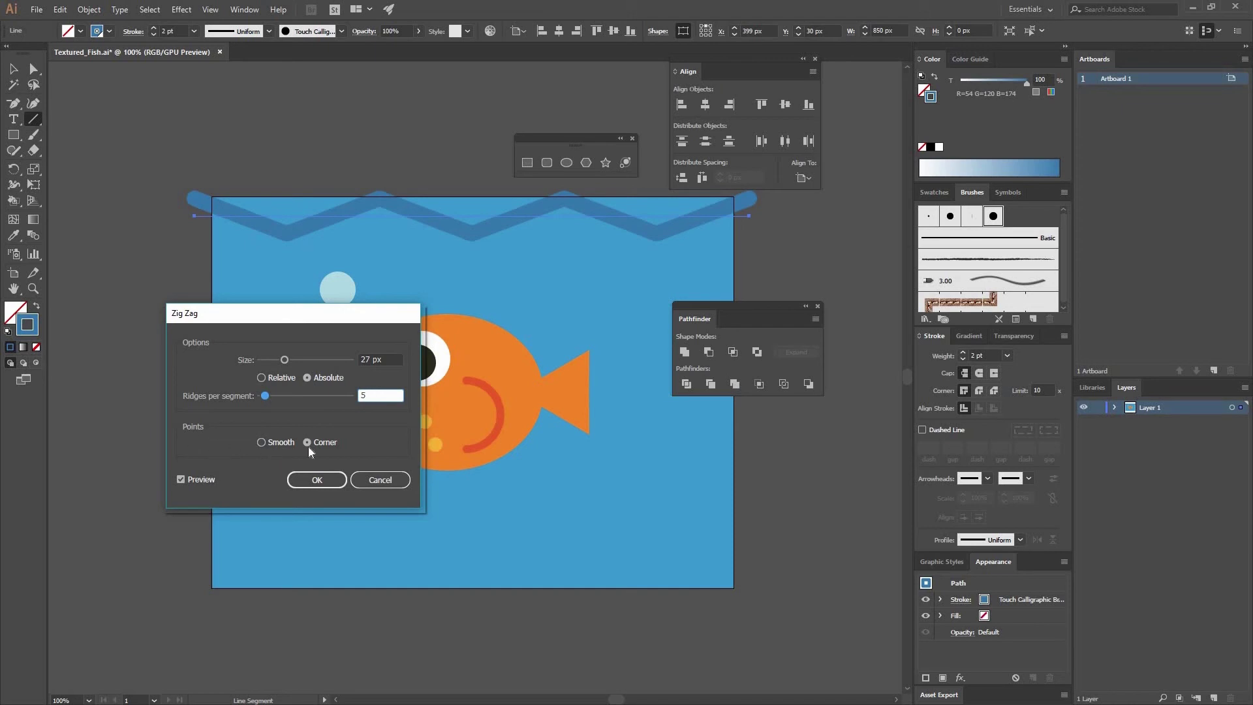
left_click(271, 444)
left_click(316, 480)
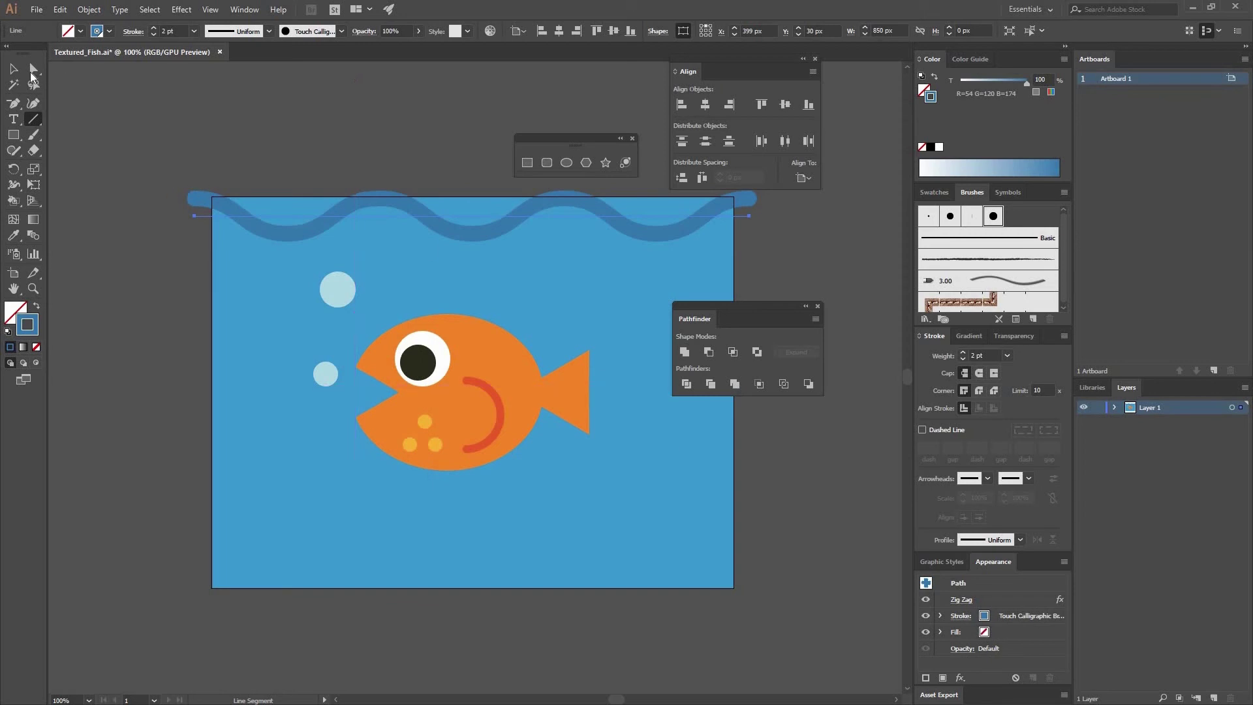
Step: Place a copy of the wavy line along the artboard's lower edge and blend it with the line along the upper edge
key("v")
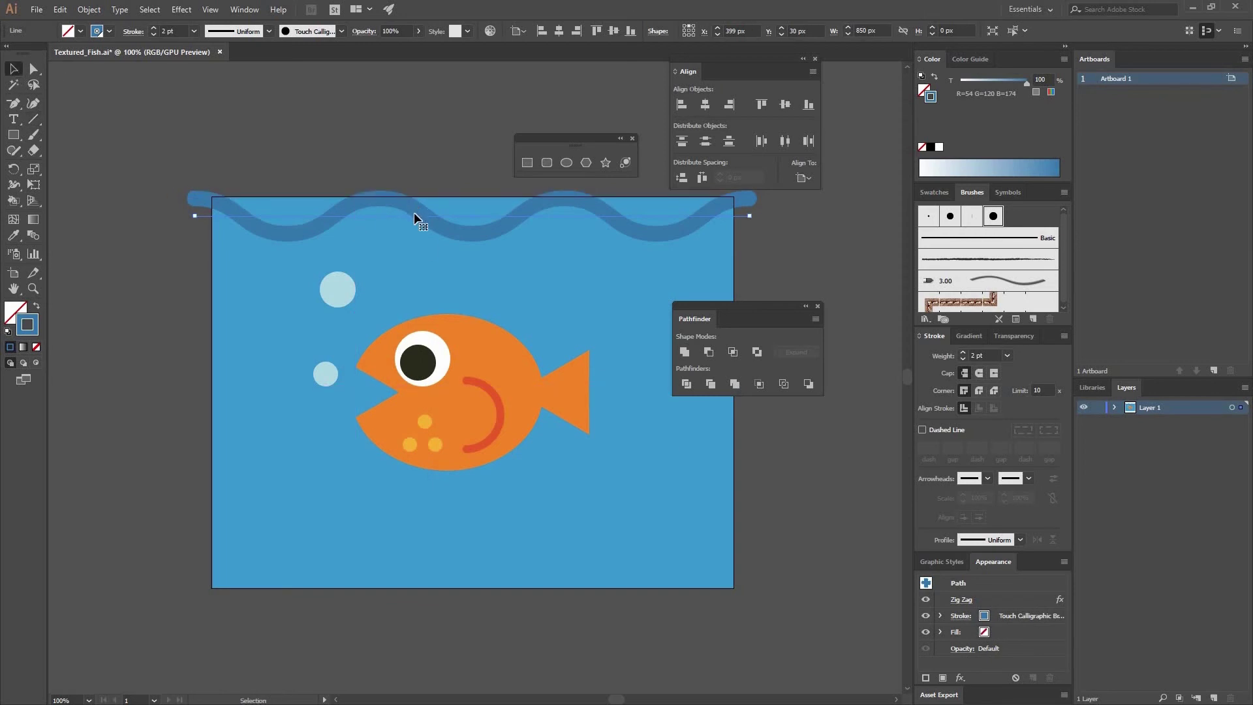
mouse_move(415, 218)
left_mouse_down()
mouse_move(456, 204)
mouse_move(459, 248)
mouse_move(740, 457)
mouse_move(471, 586)
left_mouse_up()
left_click(191, 185, "shift")
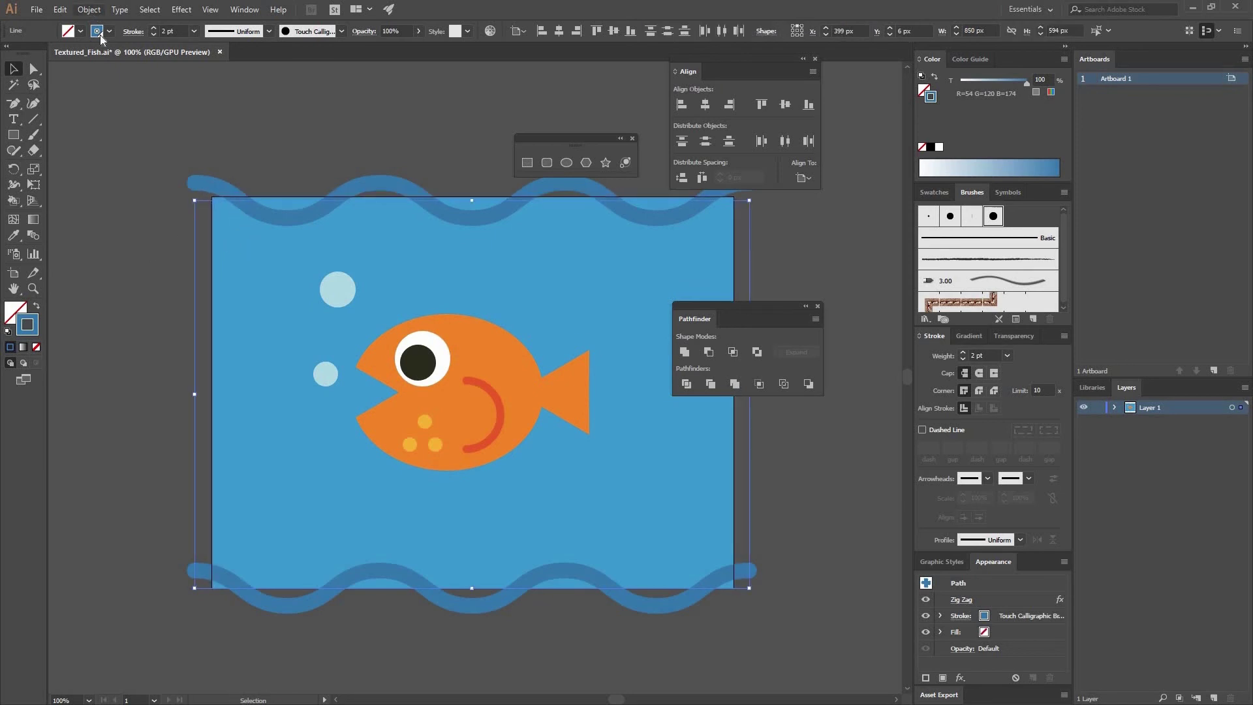
left_click(89, 9)
mouse_move(143, 348)
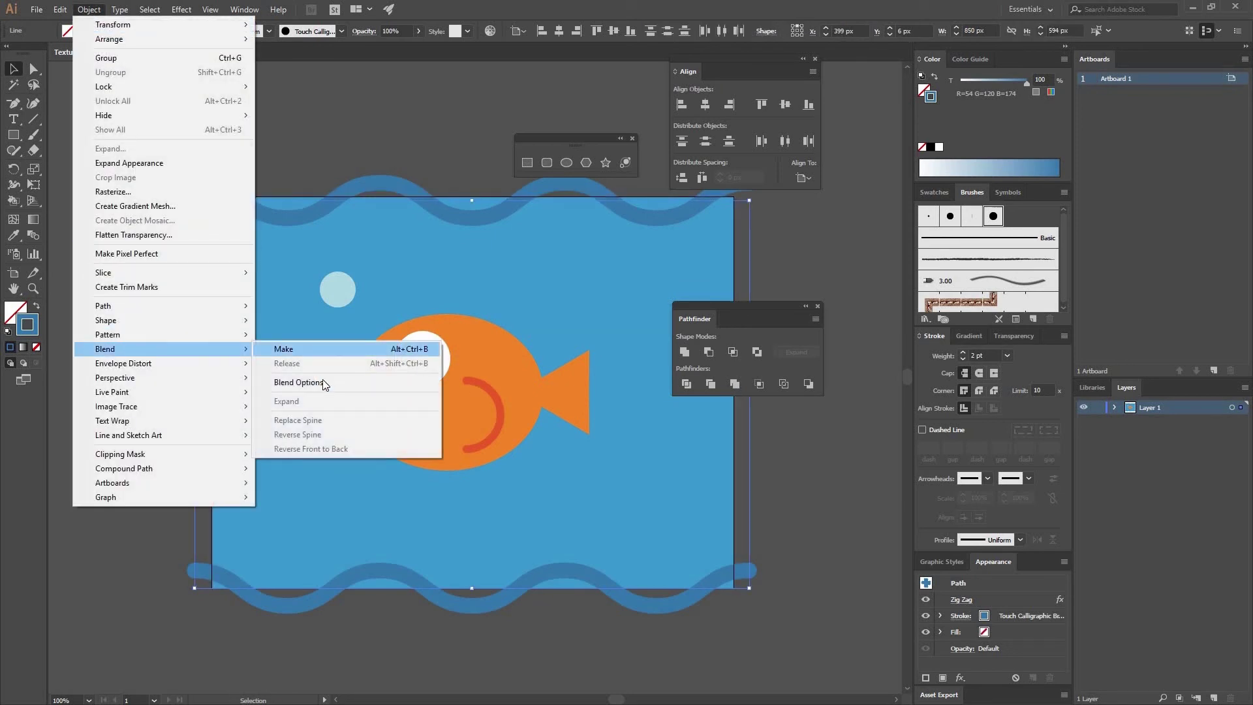
left_click(281, 348)
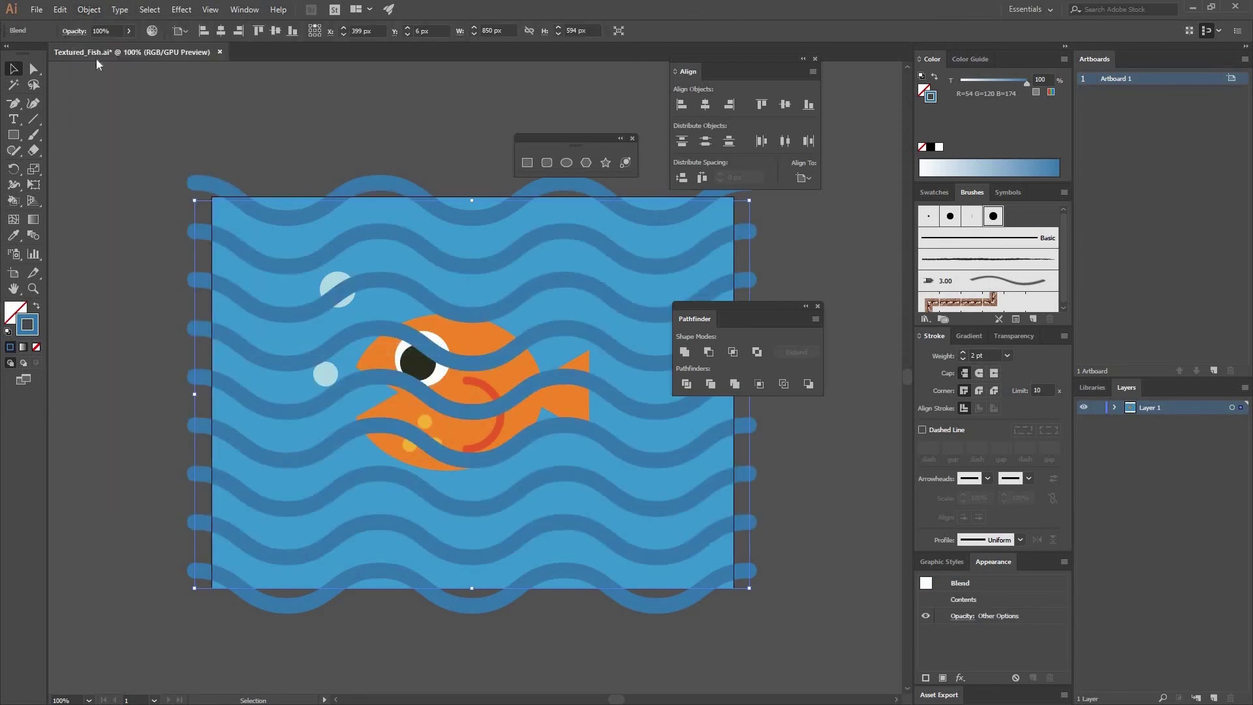
Step: Set the wave blend's spacing to 9 specified steps
left_click(88, 9)
mouse_move(130, 350)
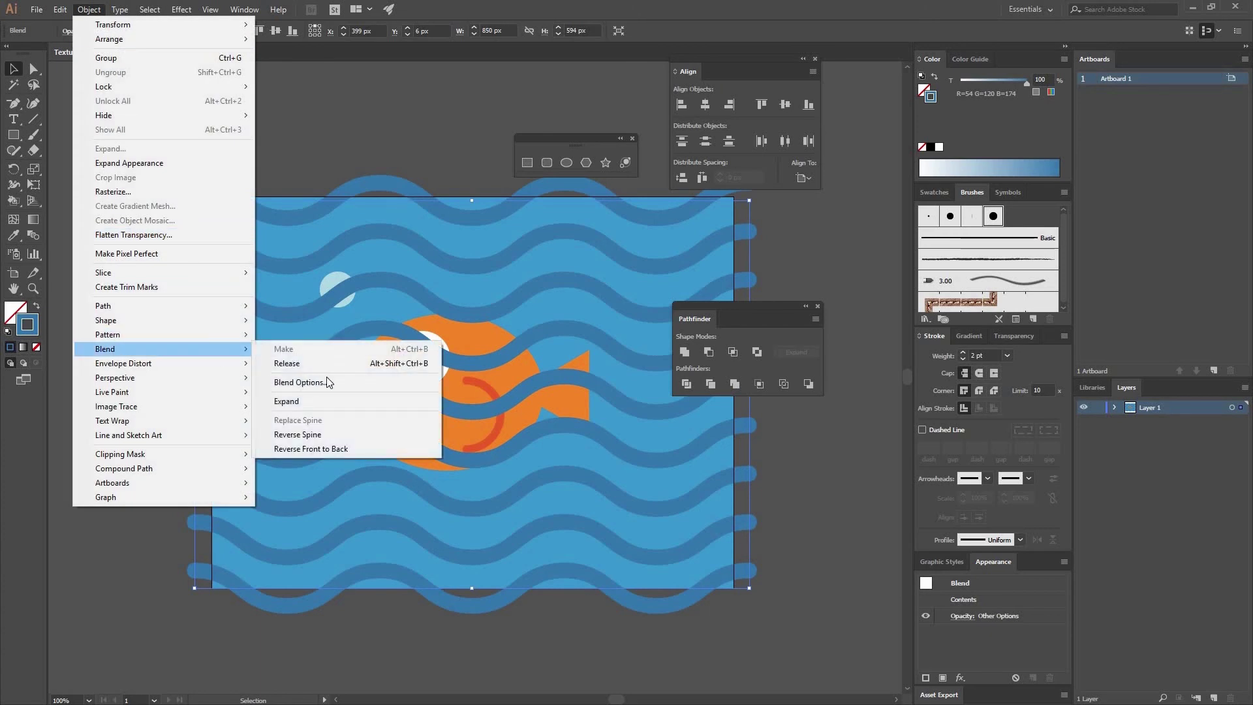
left_click(328, 383)
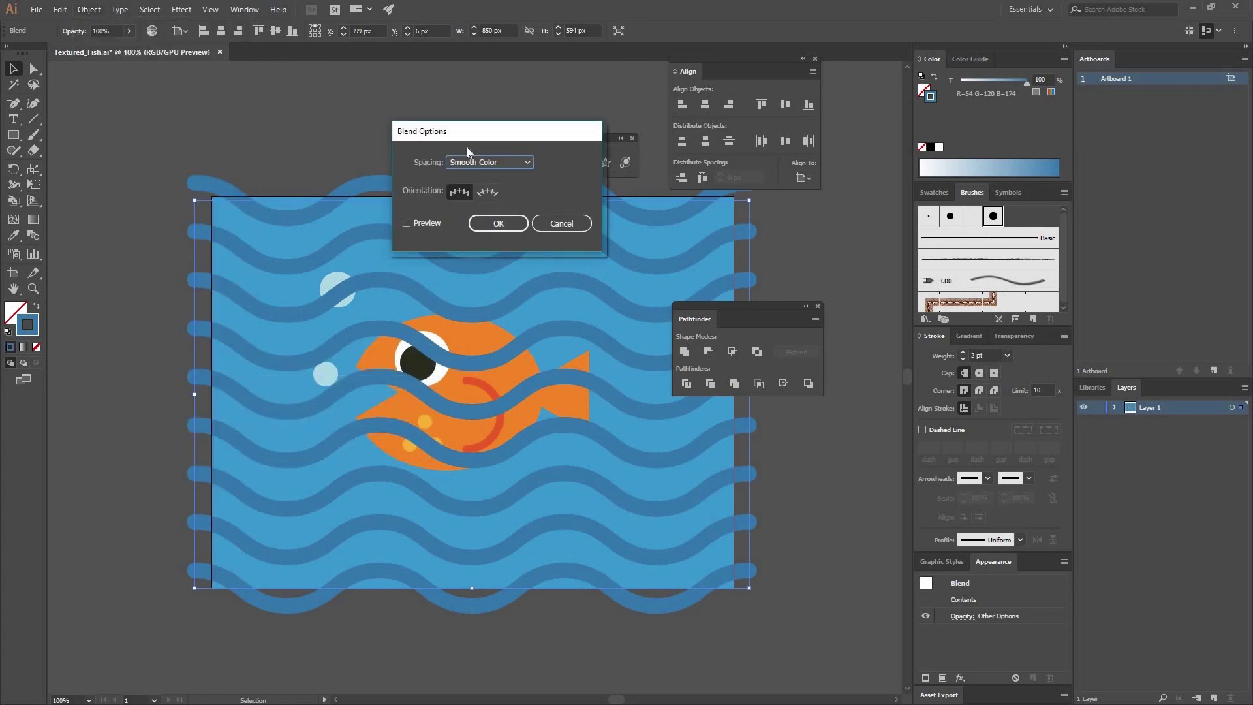
left_click(484, 166)
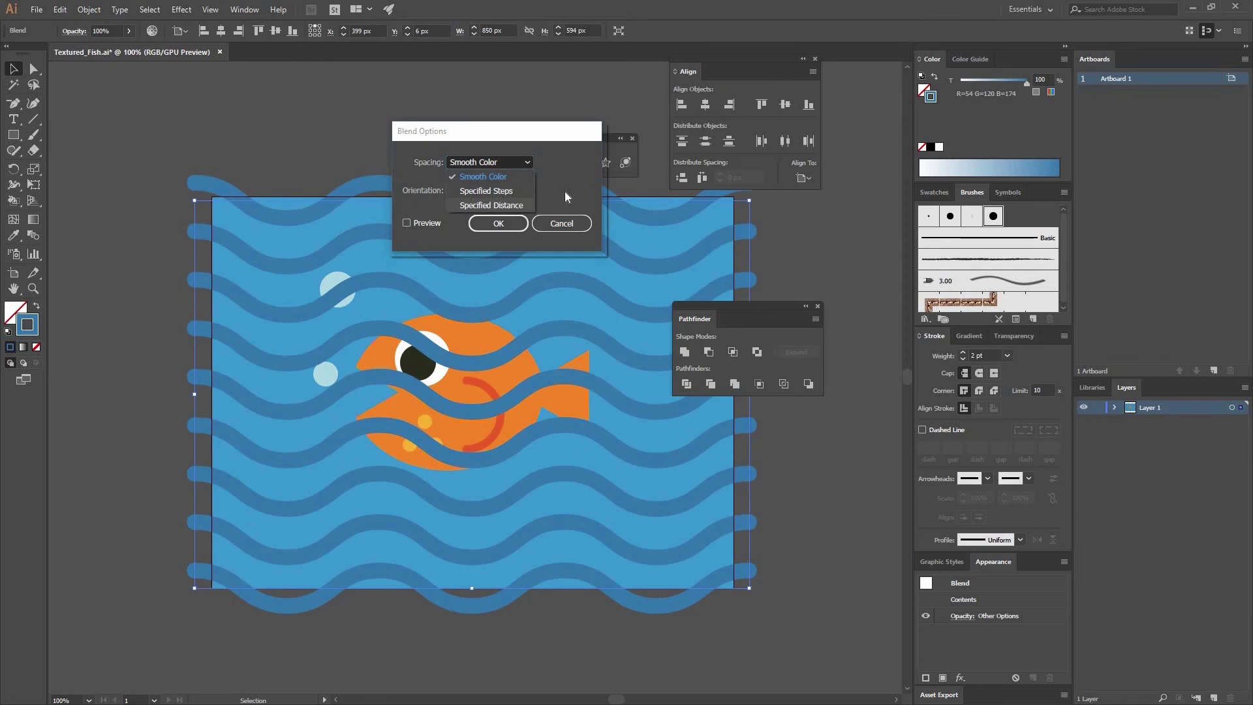
left_click(487, 190)
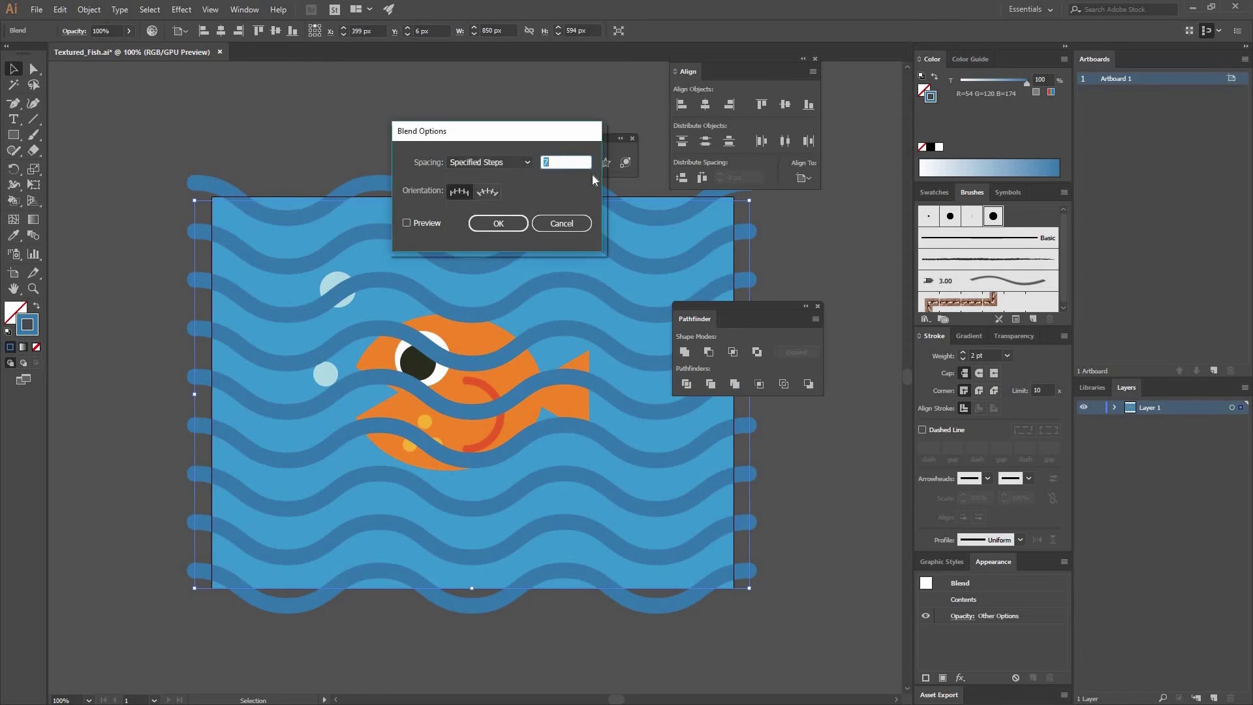
type("10")
left_click(429, 222)
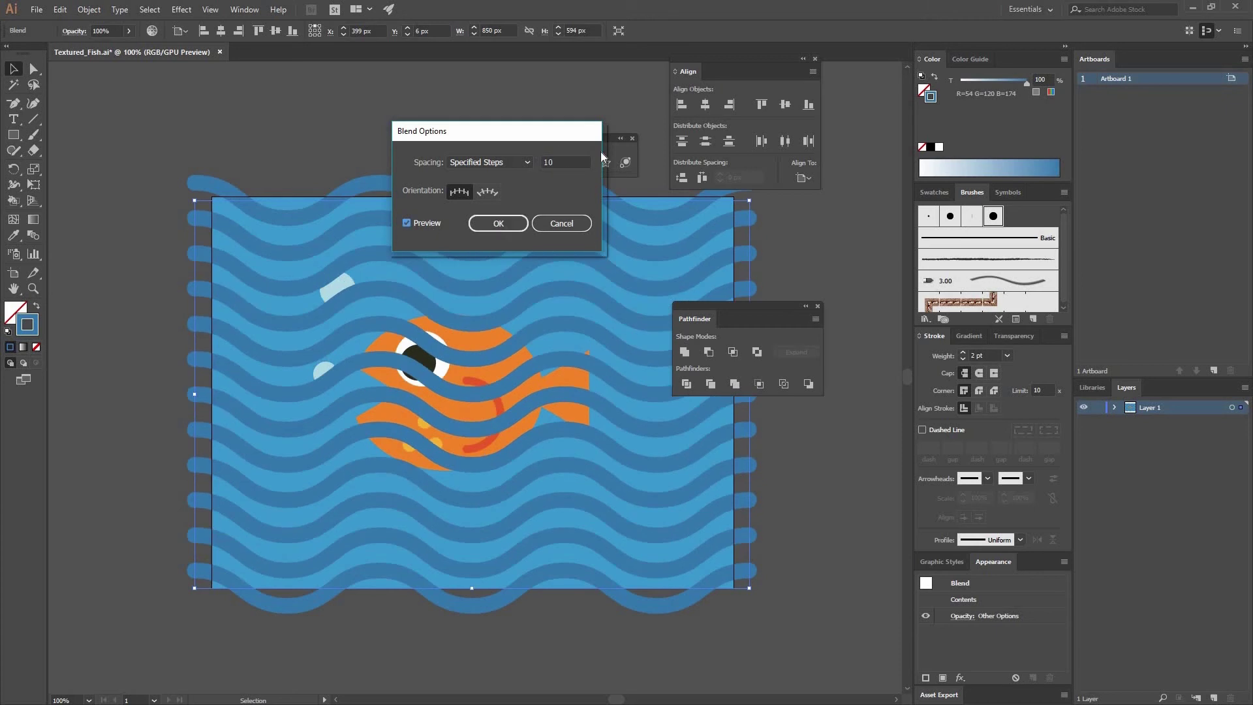
left_click(443, 133)
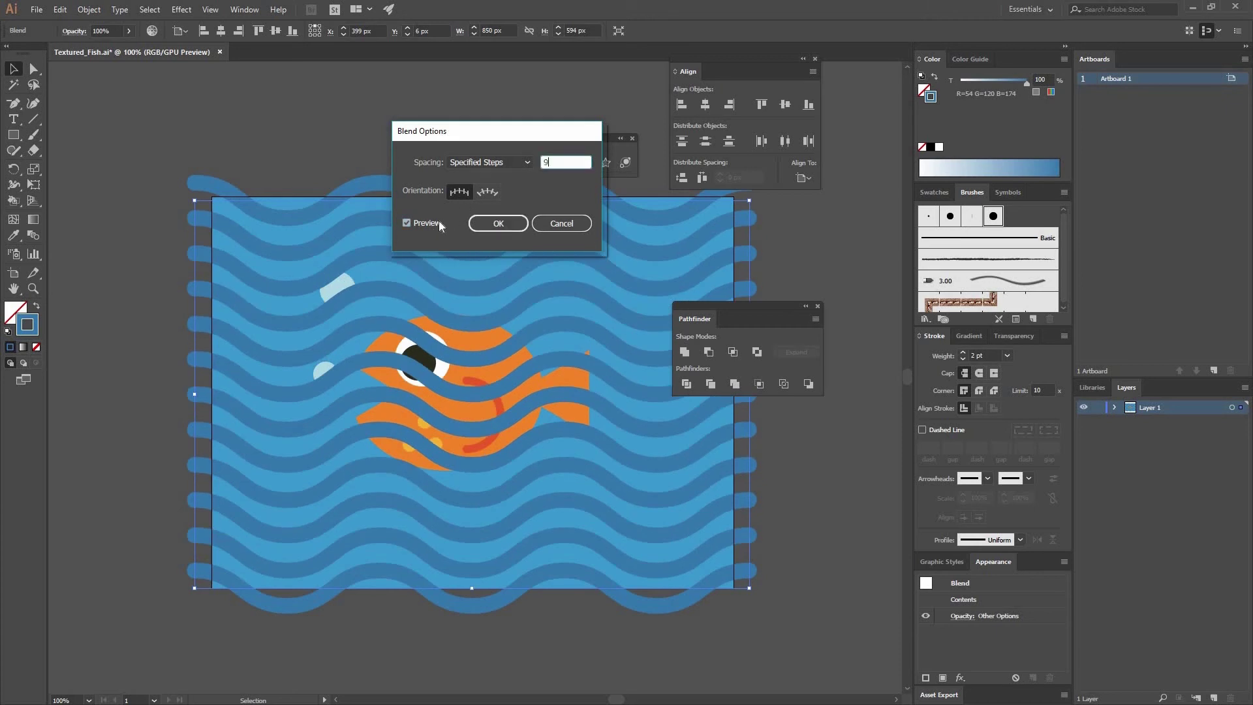
type("9")
key("Tab")
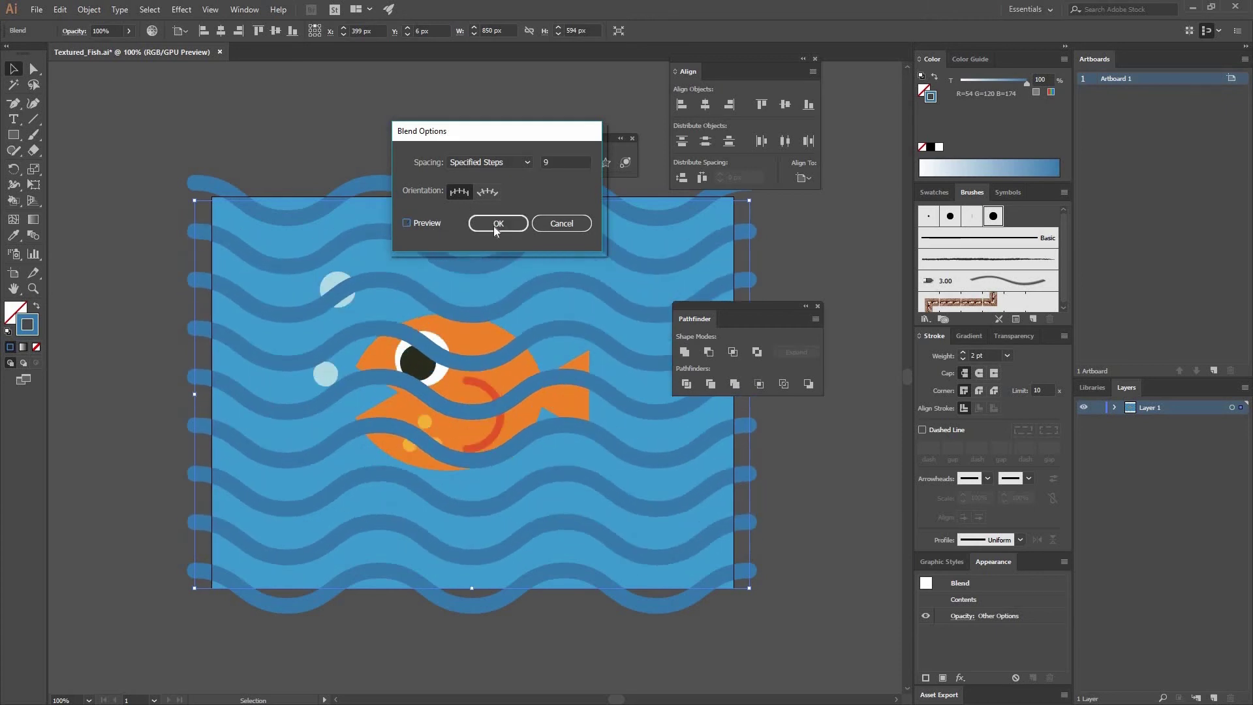
left_click(517, 228)
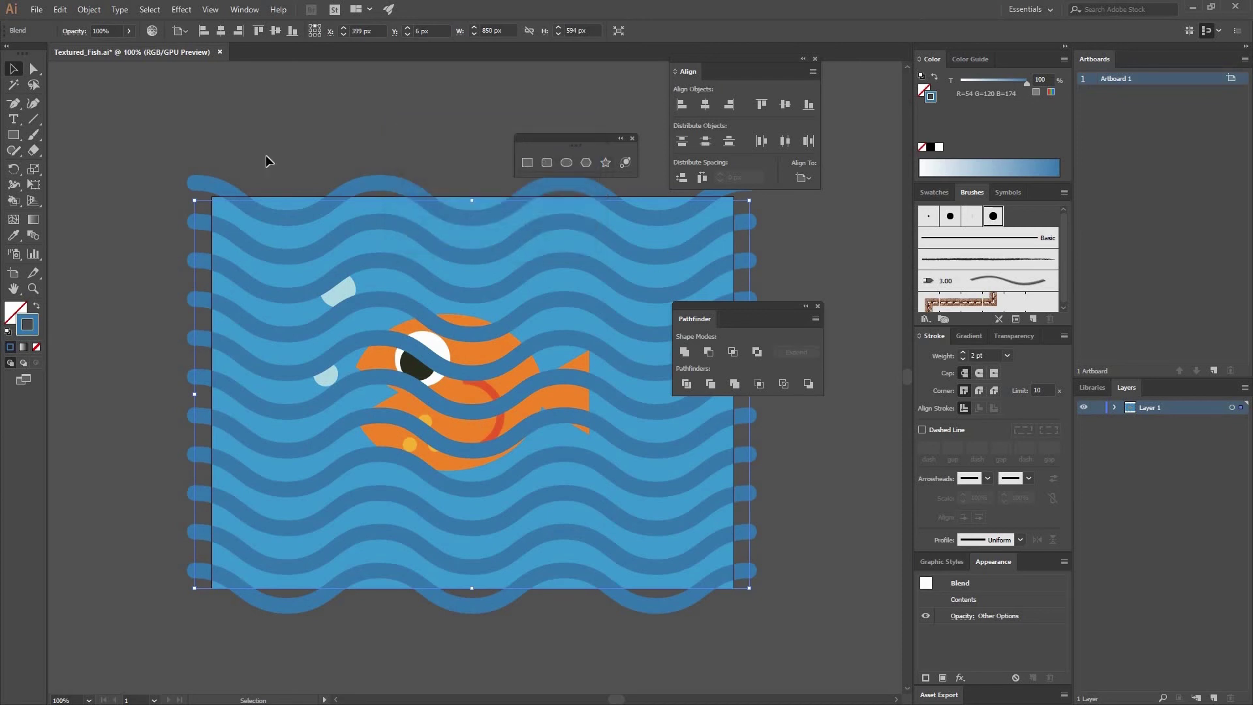
Step: Send the wave blend and the background rectangle to the back, behind the fish and bubbles, and deselect everything
key("ctrl+a")
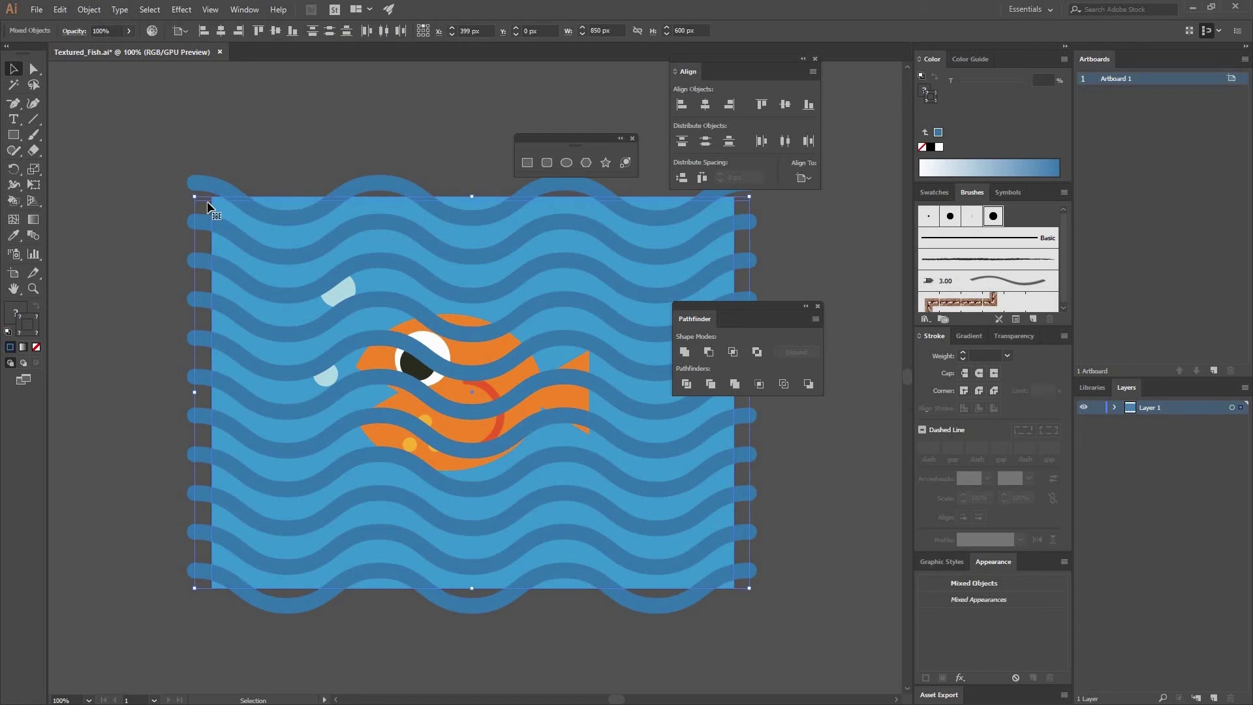
right_click(418, 204)
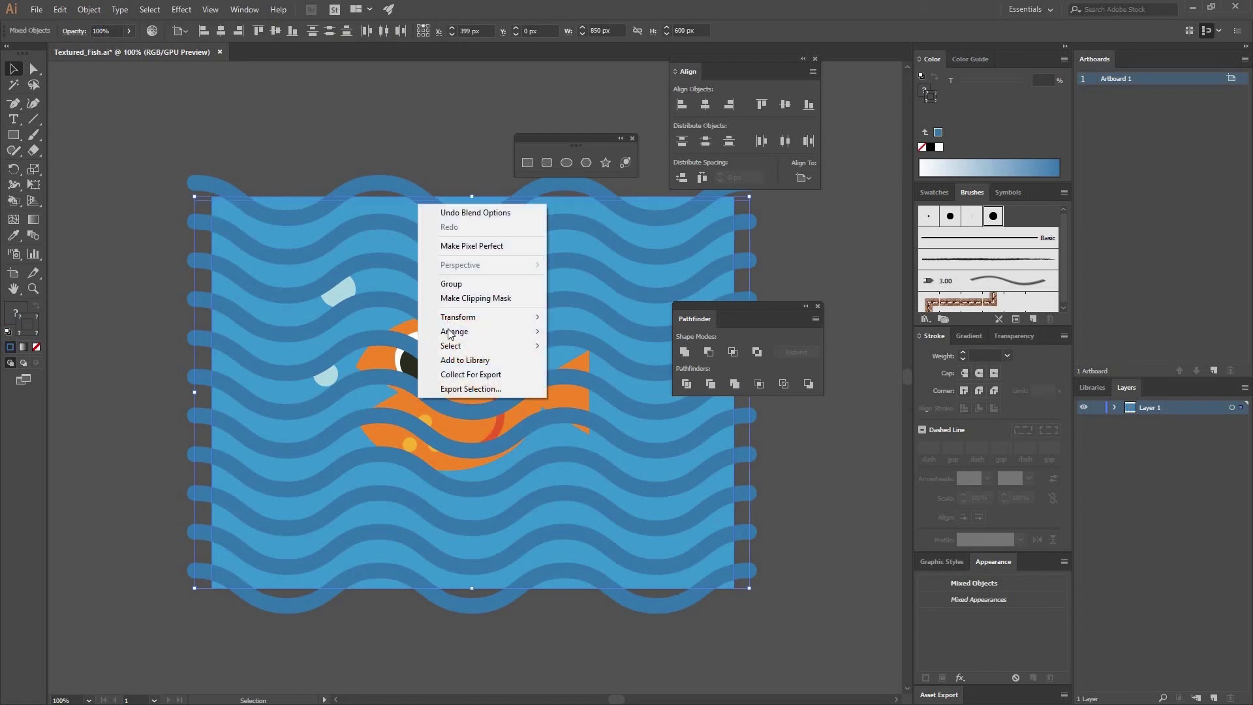
mouse_move(467, 331)
left_click(309, 379)
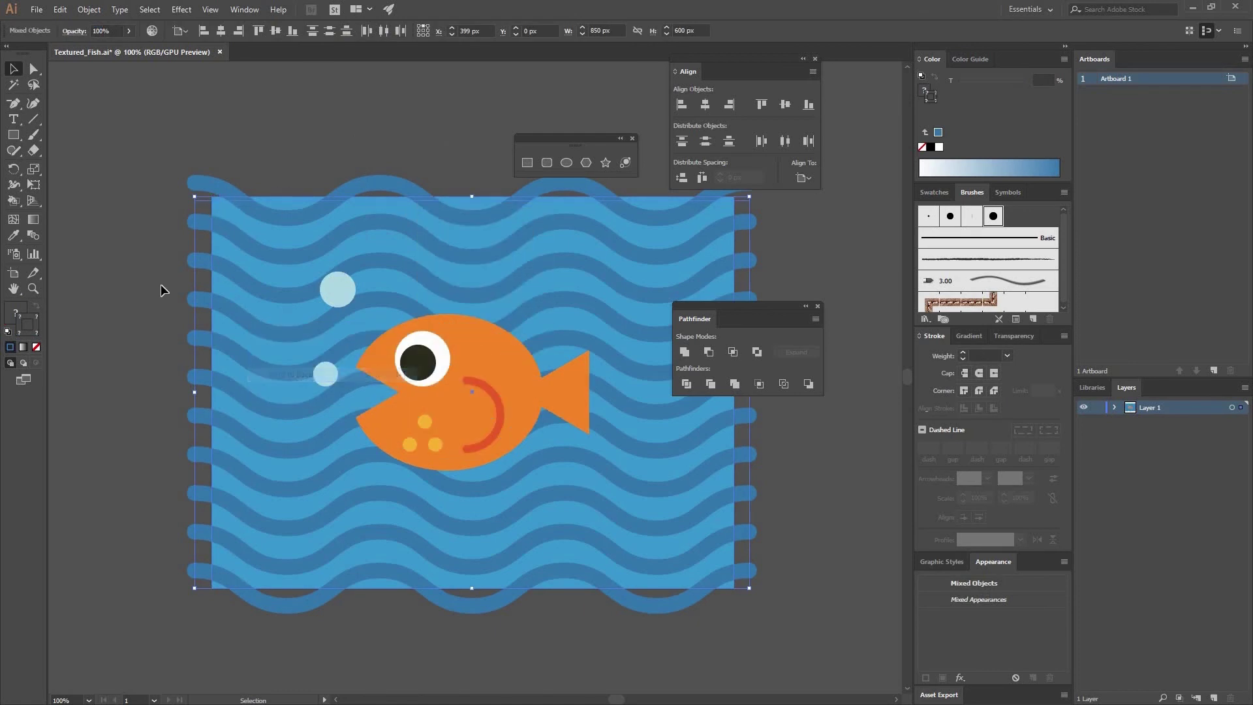
left_click(162, 282)
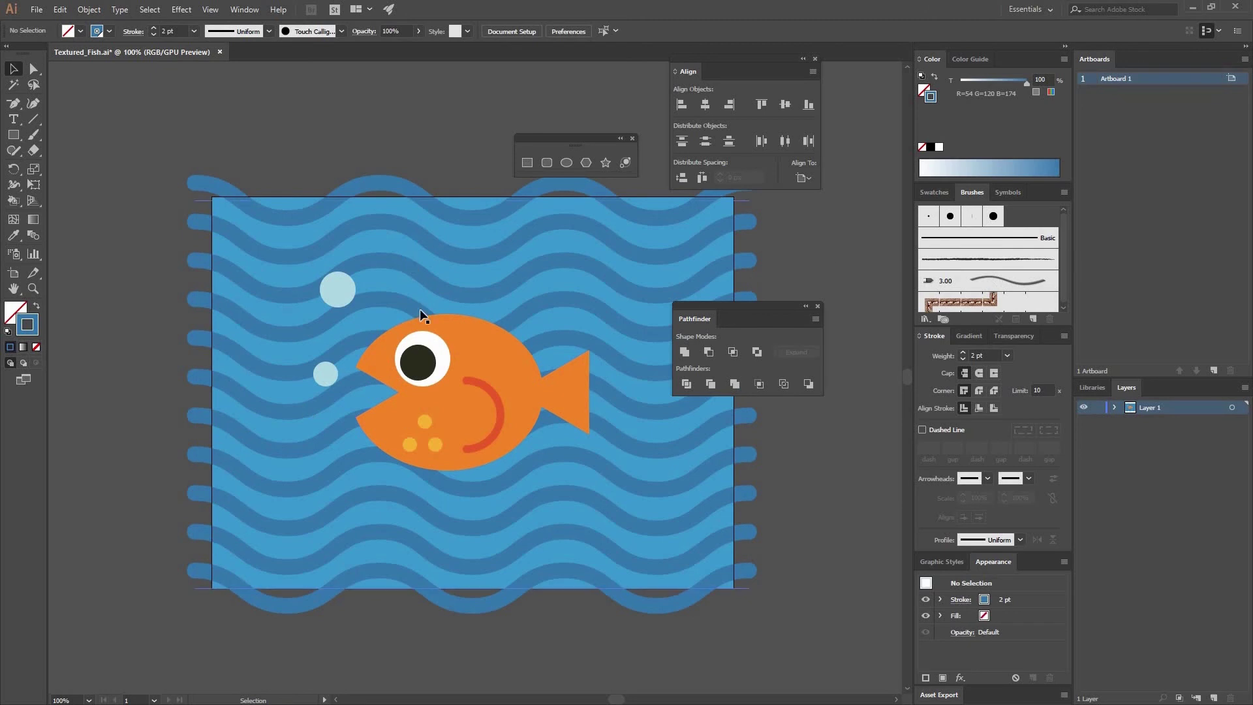
Step: Duplicate Layer 1 with all of its artwork
scroll(414, 298, "down", 2)
scroll(413, 299, "right", 1)
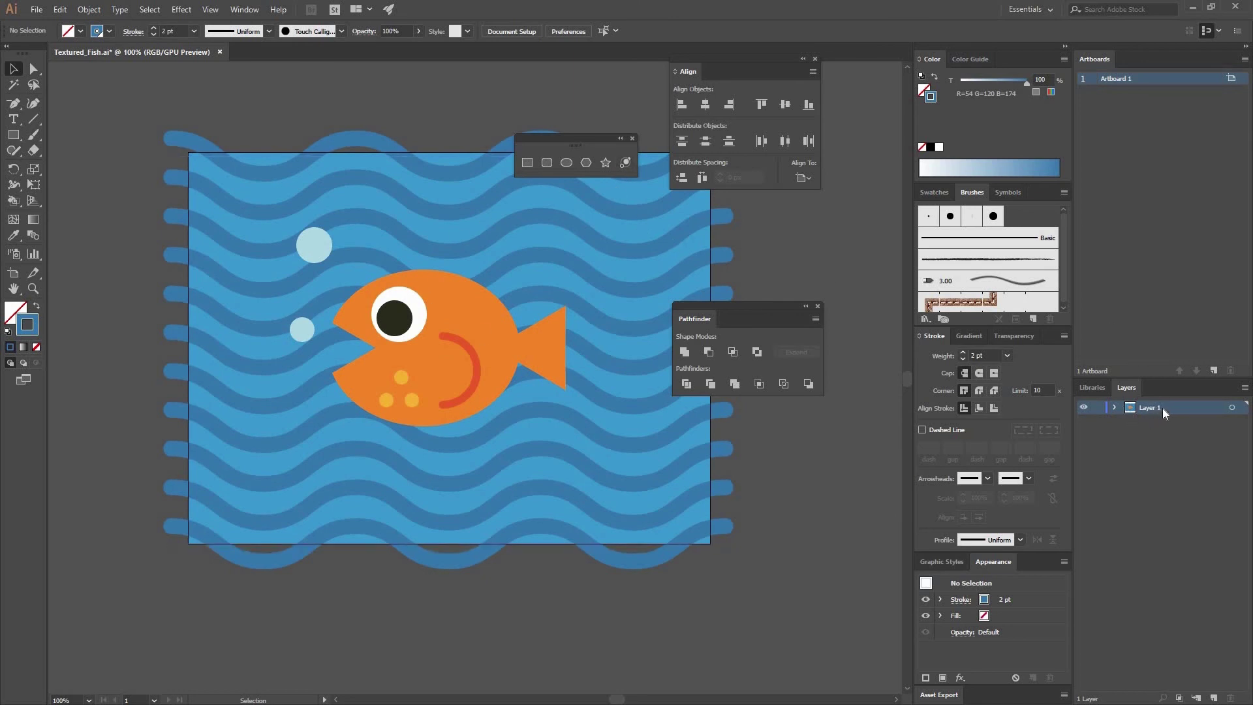
left_click_drag(1157, 407, 1214, 699)
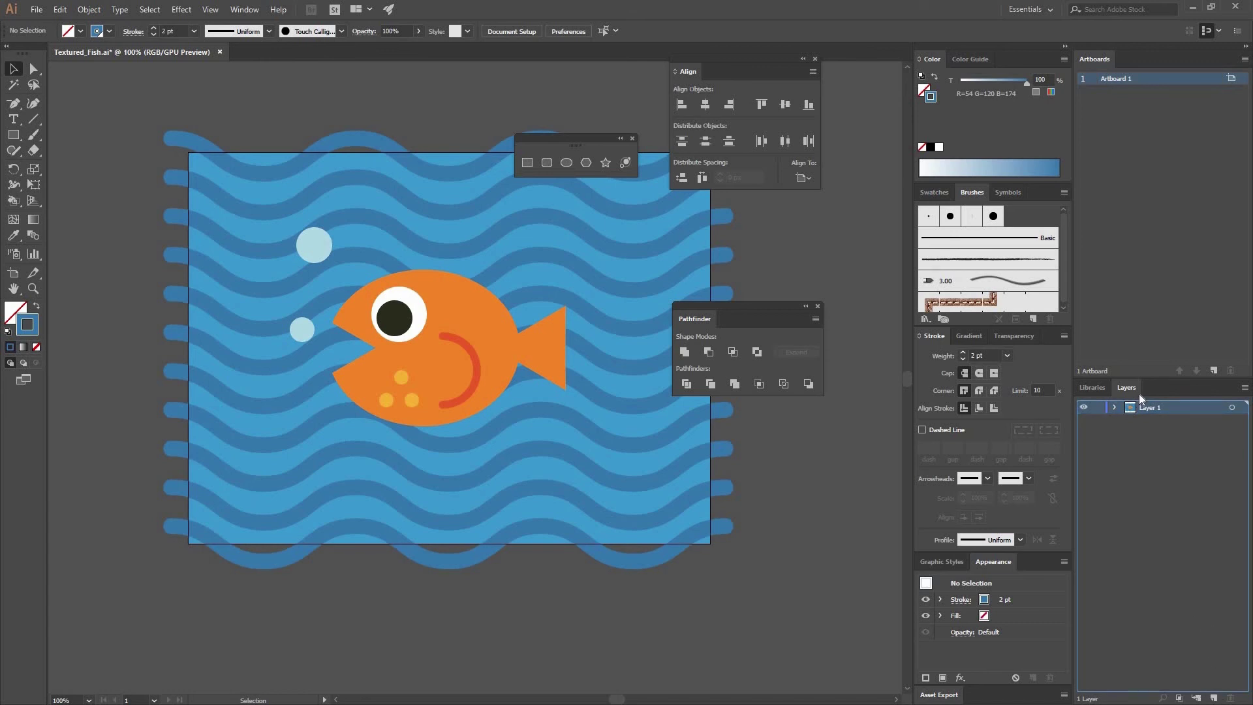
left_click_drag(1141, 398, 1143, 415)
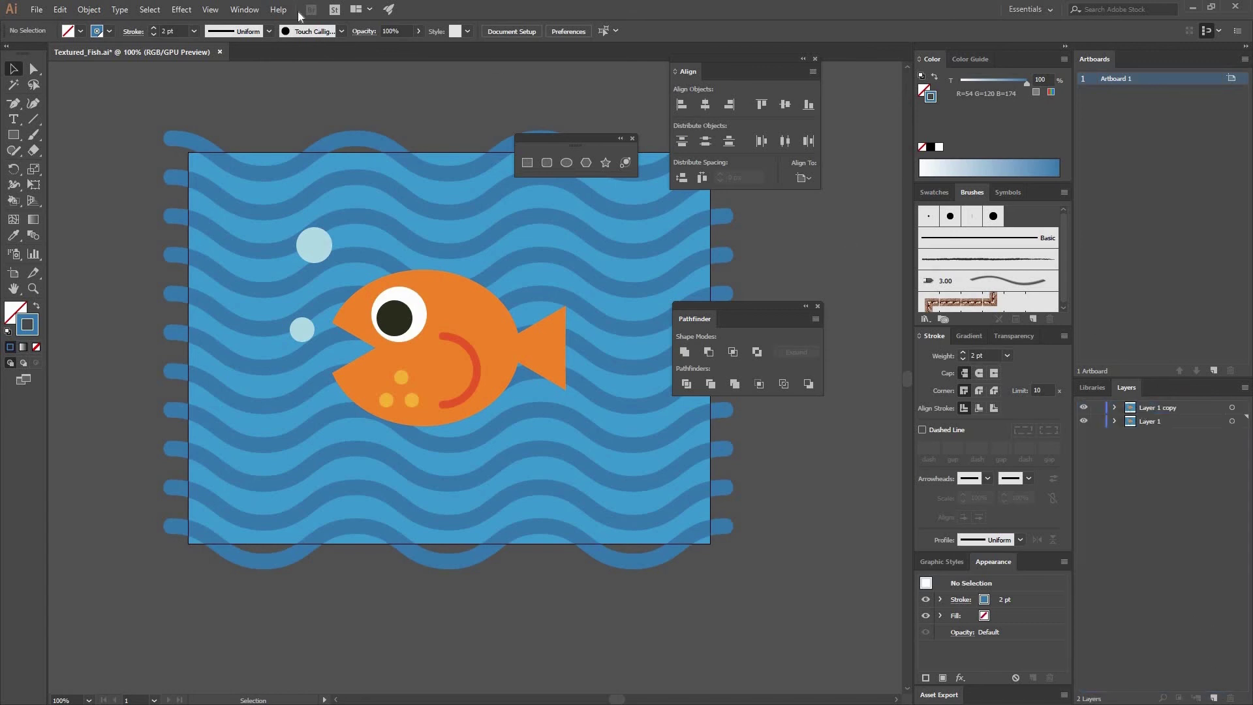
Step: Toggle the visibility of both layers, leaving Layer 1 hidden and Layer 1 copy shown
left_click(251, 9)
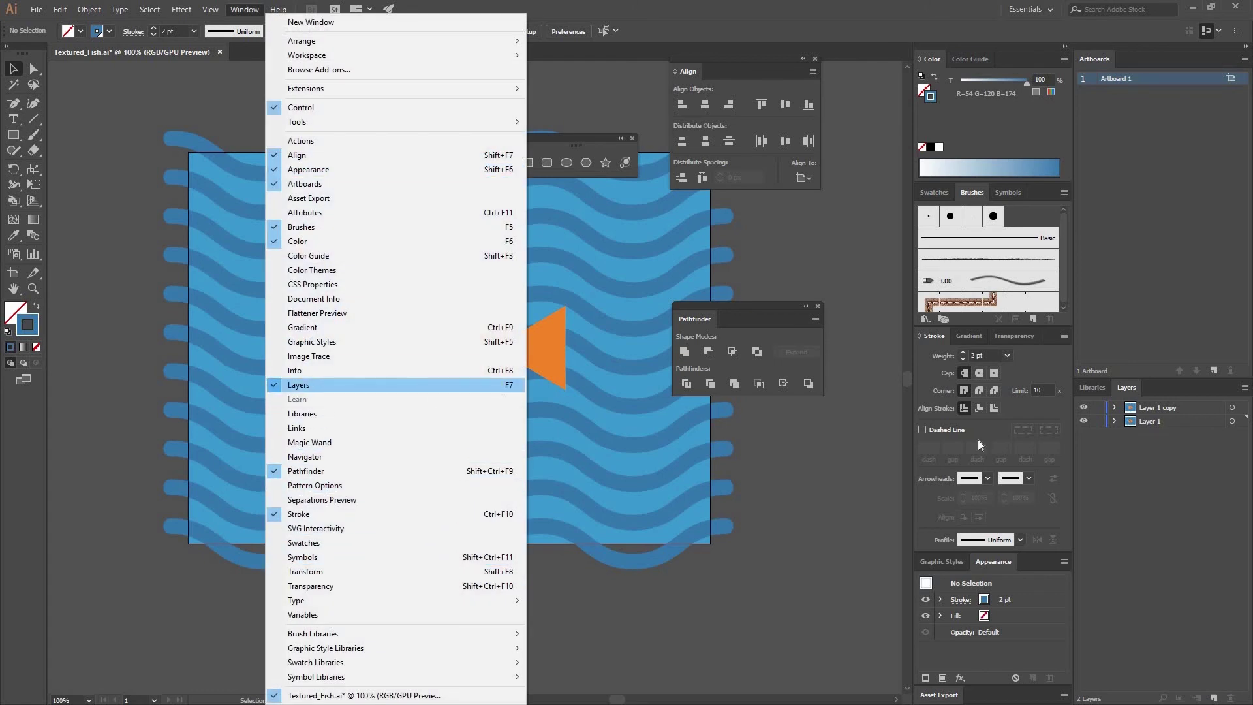
left_click(1159, 421)
left_click(1084, 421)
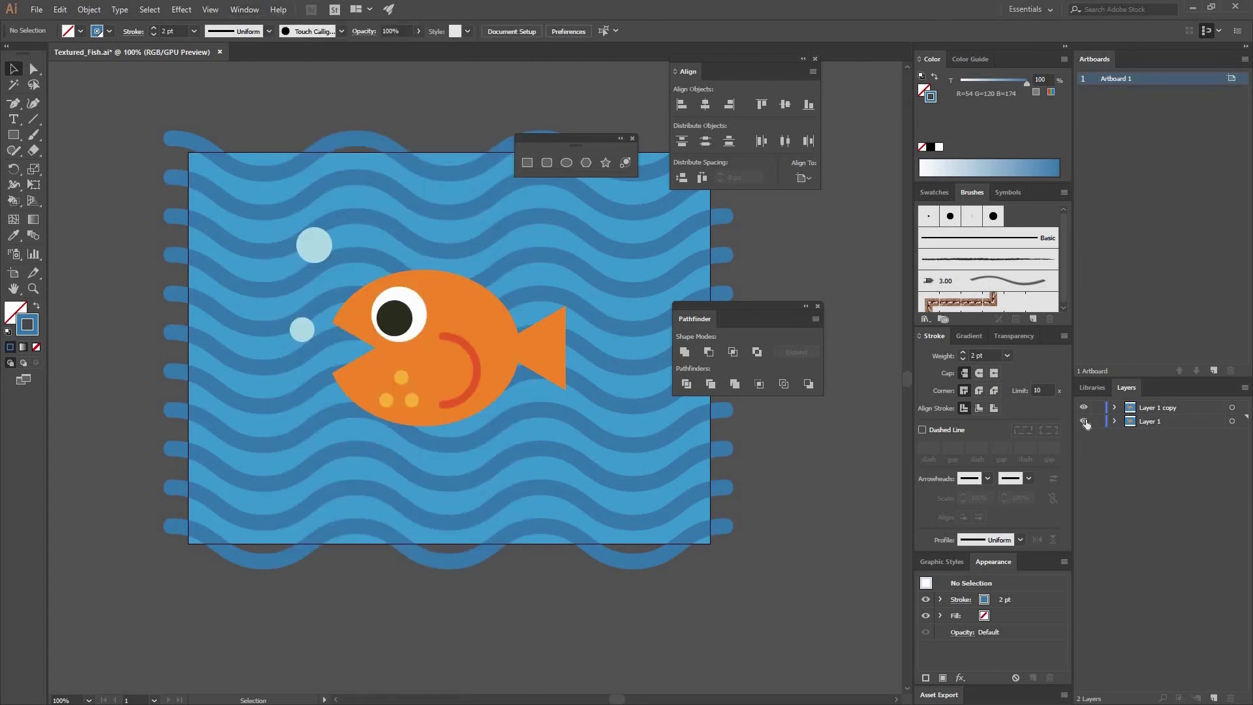
left_click(1084, 408)
left_click(1084, 408)
left_click(1083, 408)
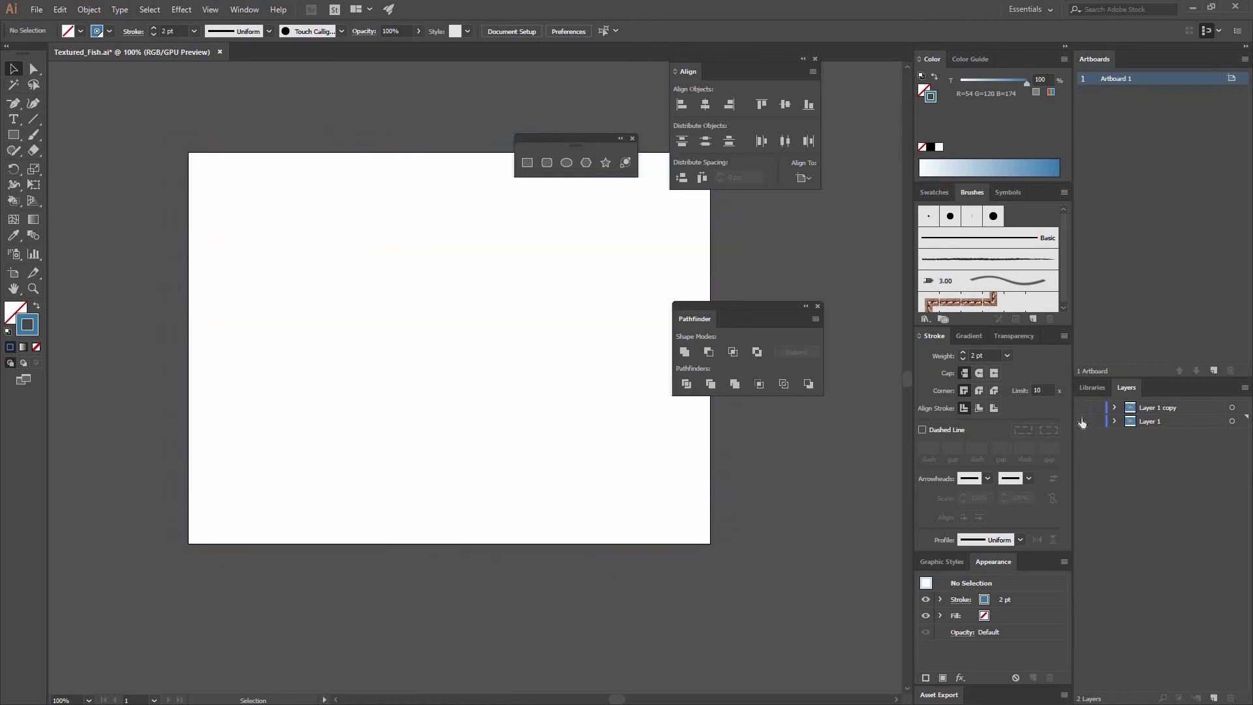
left_click(1084, 422)
left_click(1084, 422)
left_click(1084, 408)
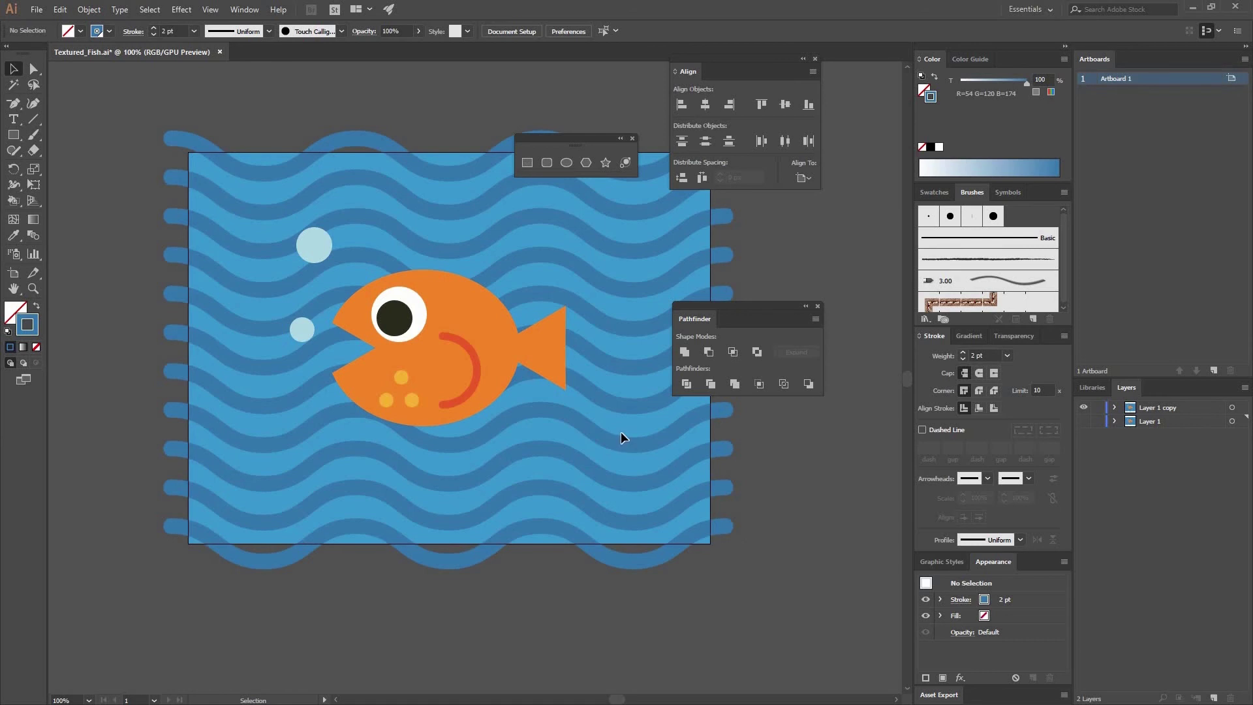
Step: Delete the wave blend, the red arc and the three yellow dots from Layer 1 copy
left_click(691, 424)
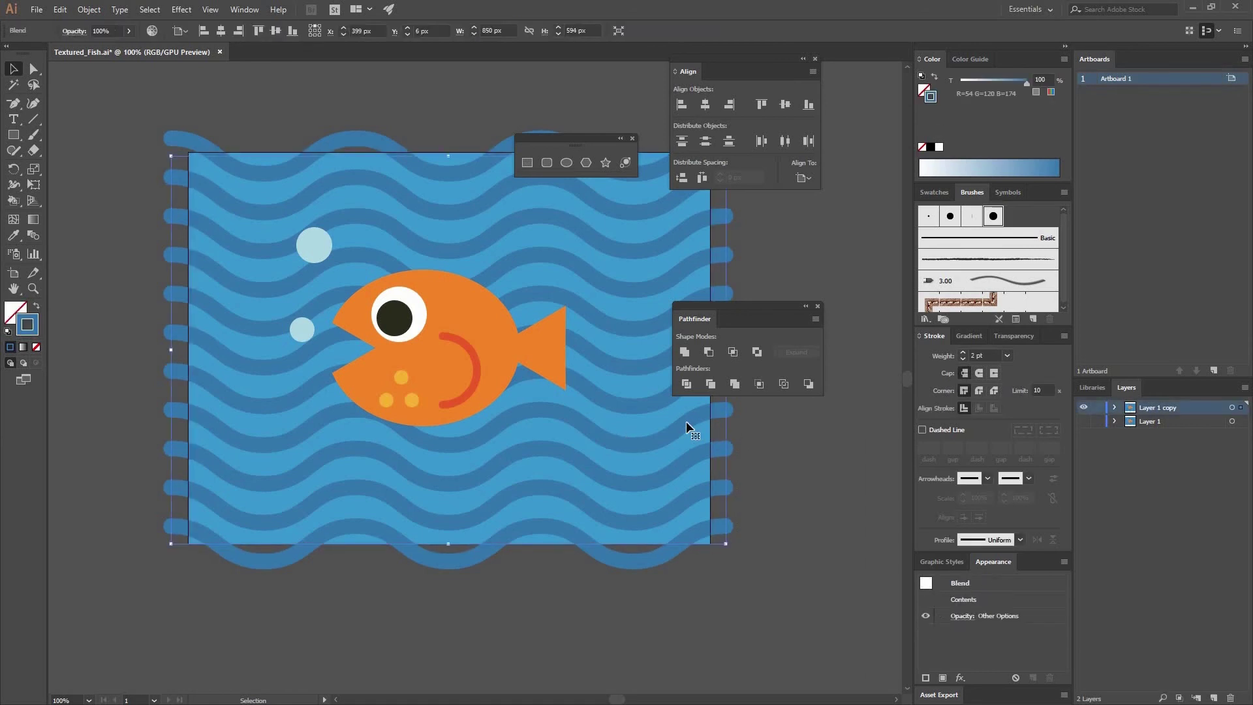
key("Delete")
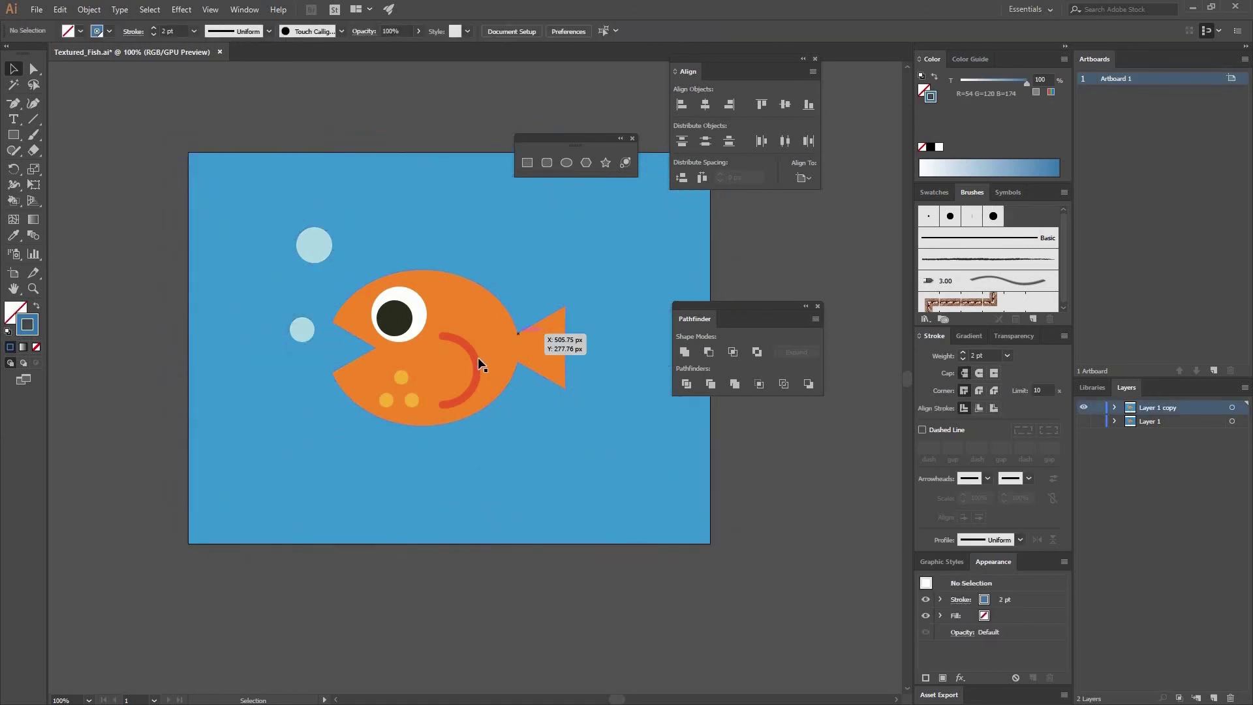
left_click(399, 378)
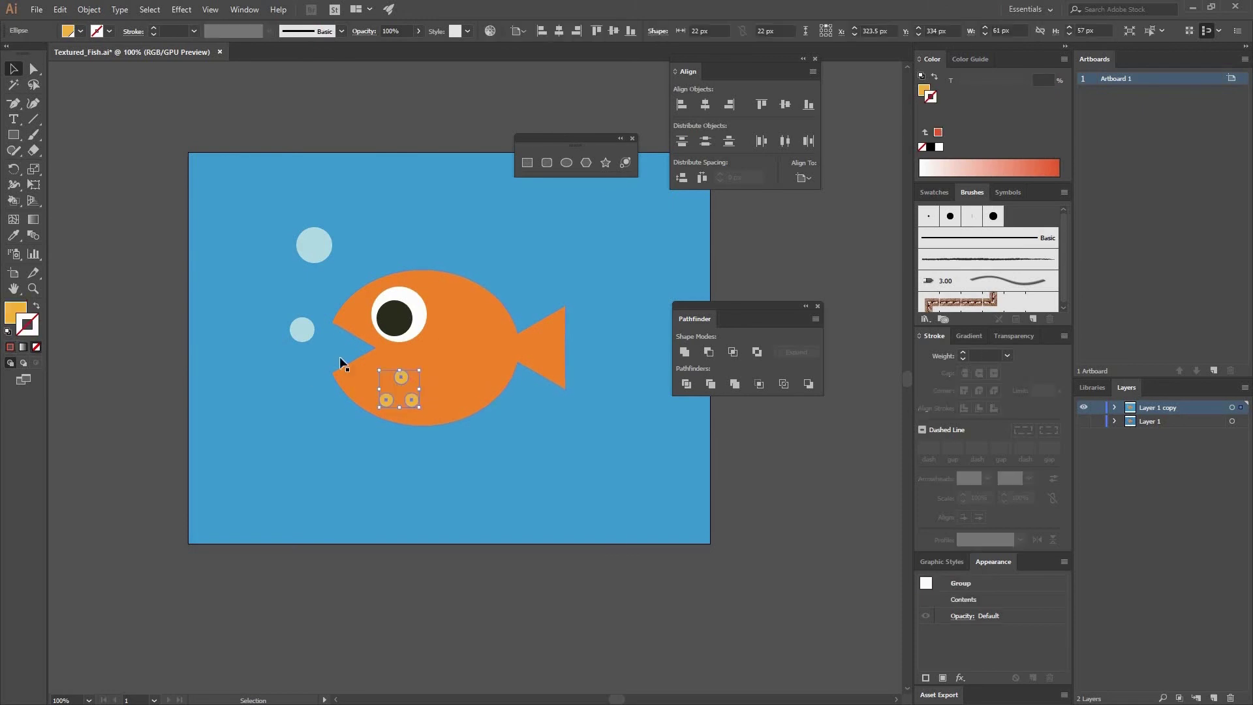
key("Delete")
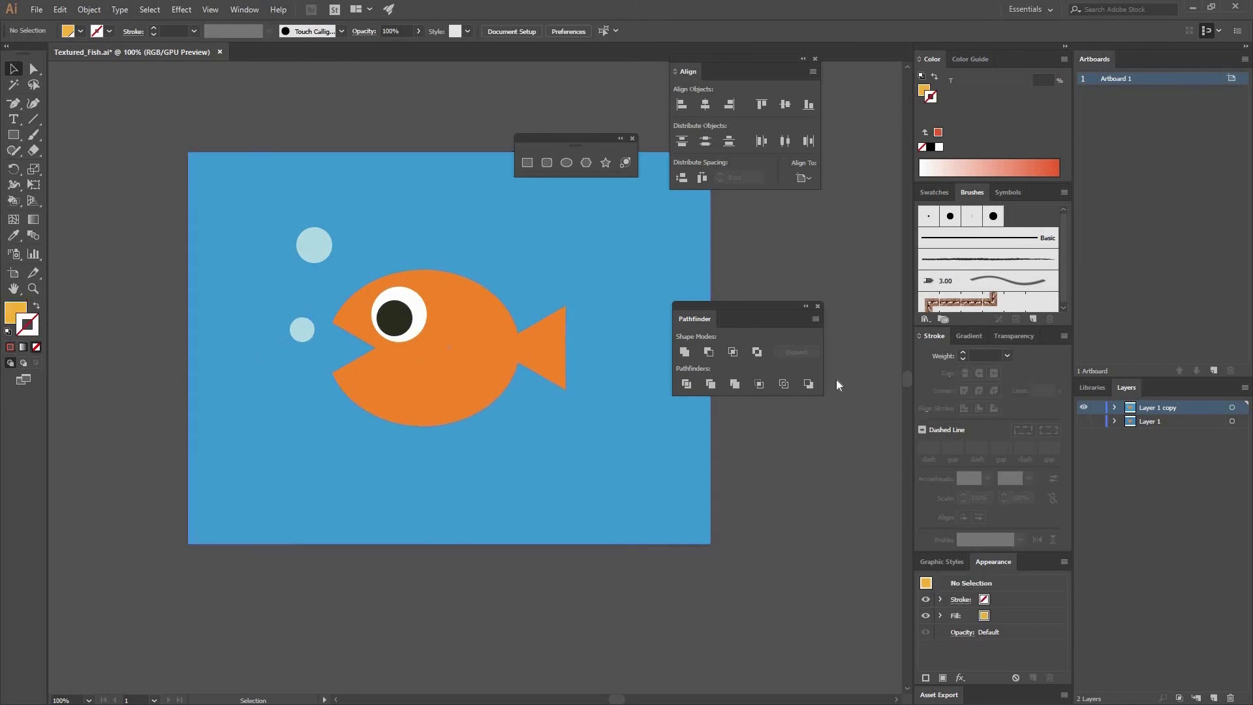
Step: Swap the fill and stroke of the background rectangle on Layer 1 copy, and show and lock Layer 1
left_click(1084, 423)
left_click(1084, 424)
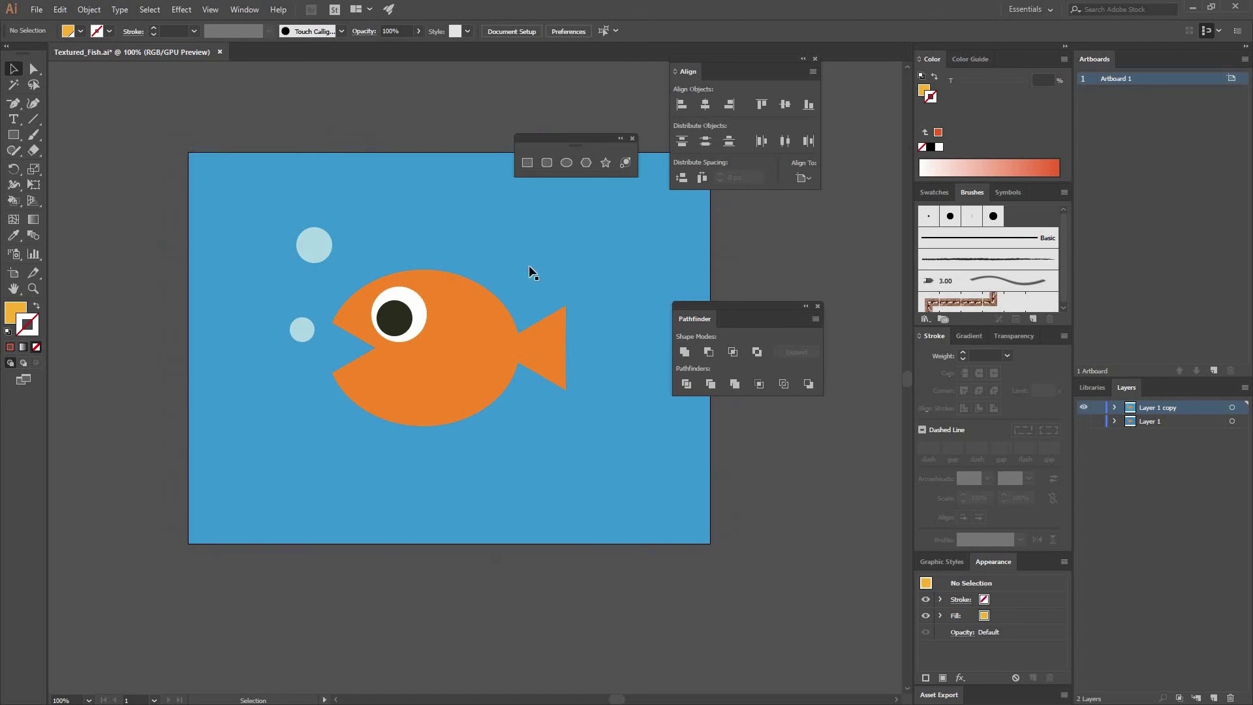
left_click(393, 169)
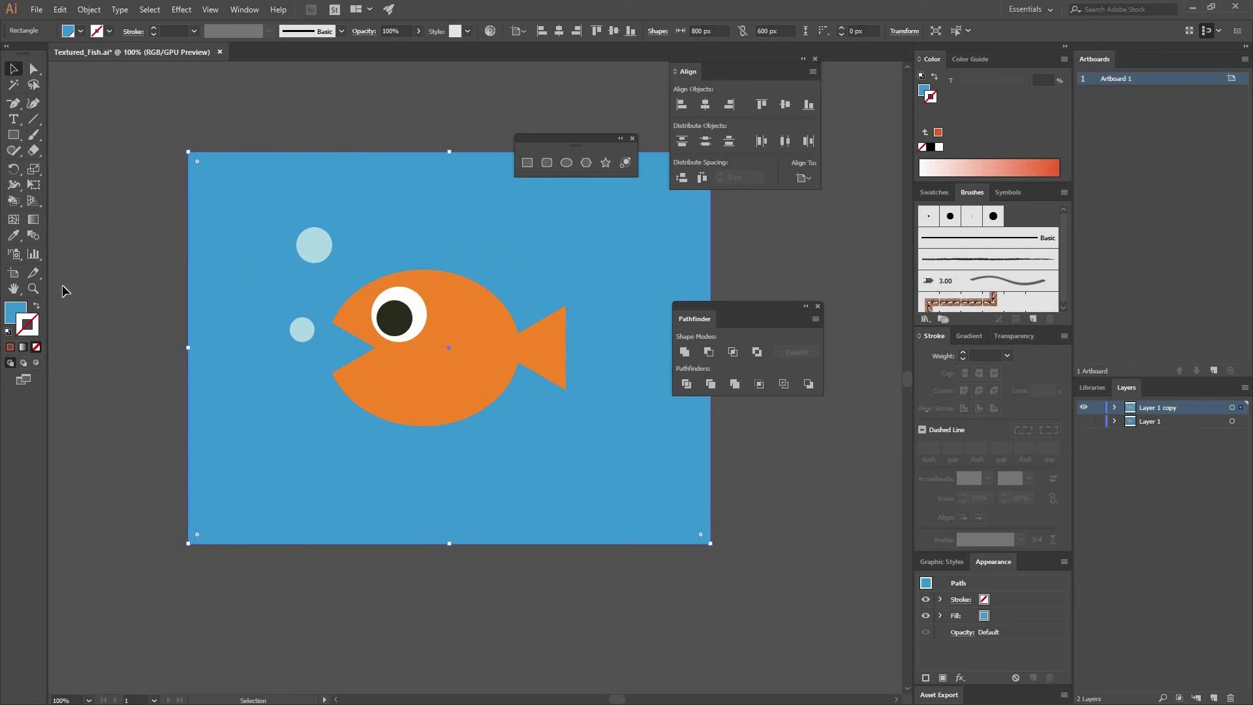
left_click(37, 307)
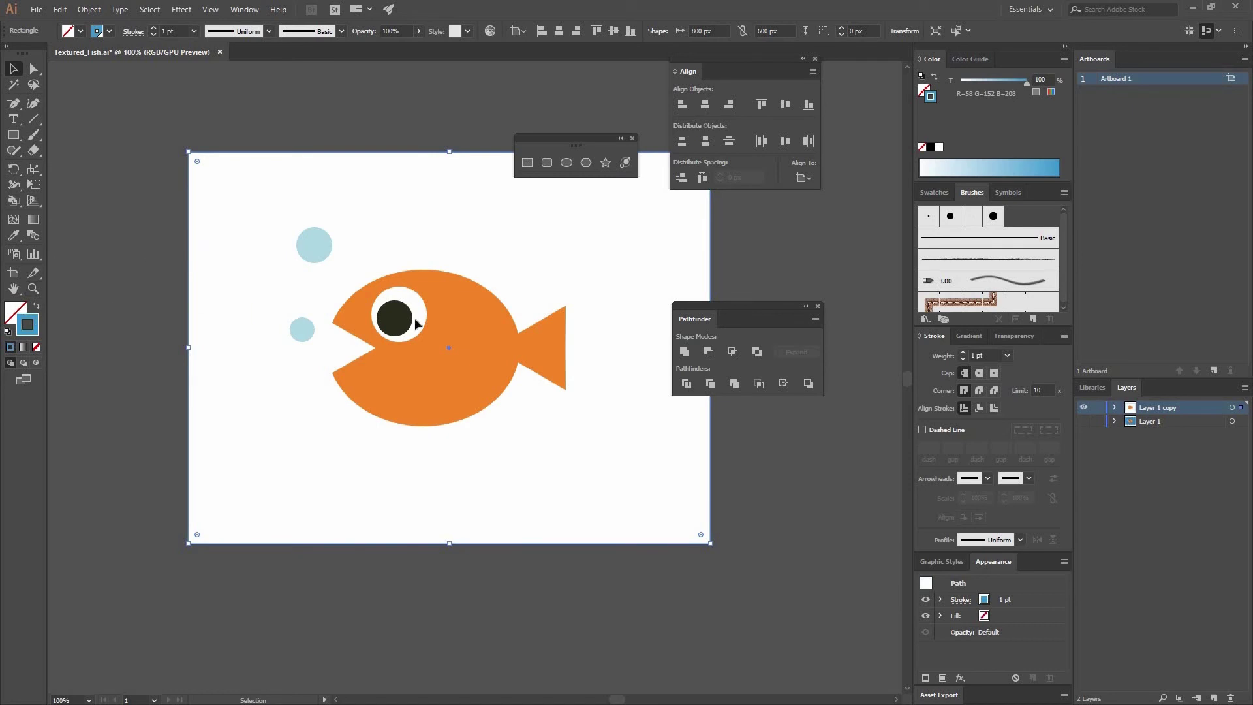
left_click(1085, 421)
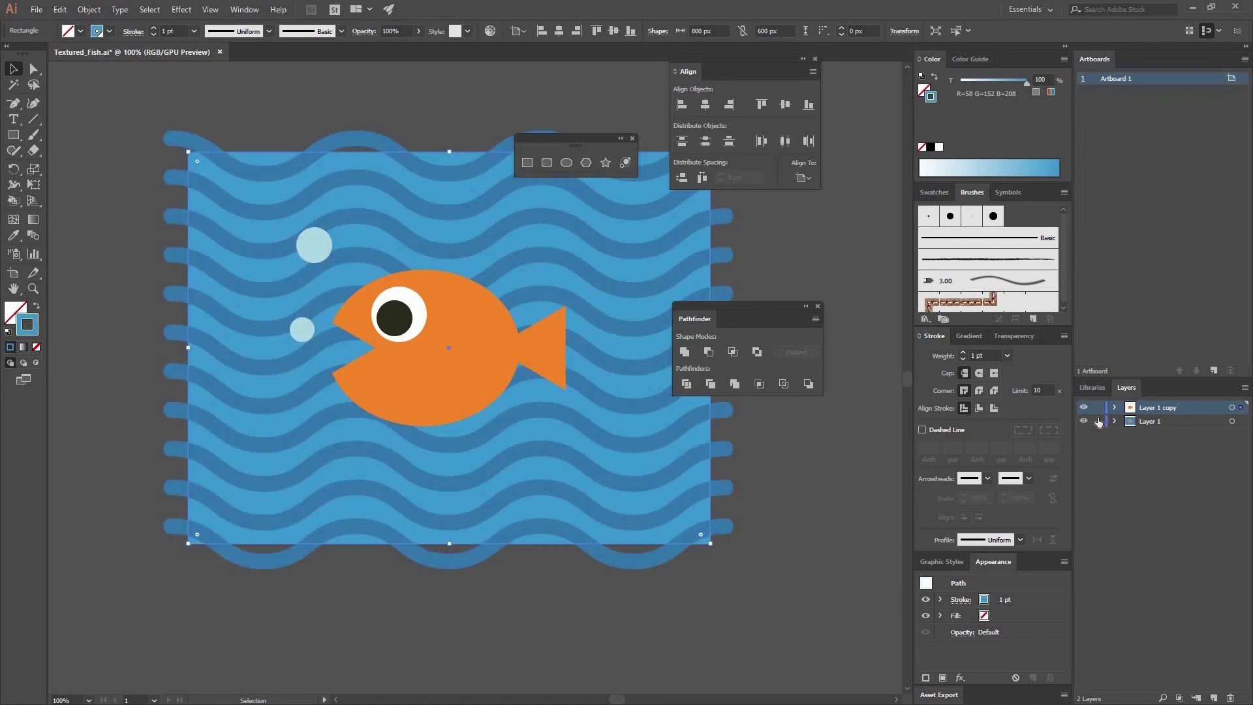
left_click(1097, 422)
Step: Fill the orange fish body on Layer 1 copy with a linear white-to-black gradient
left_click(440, 287)
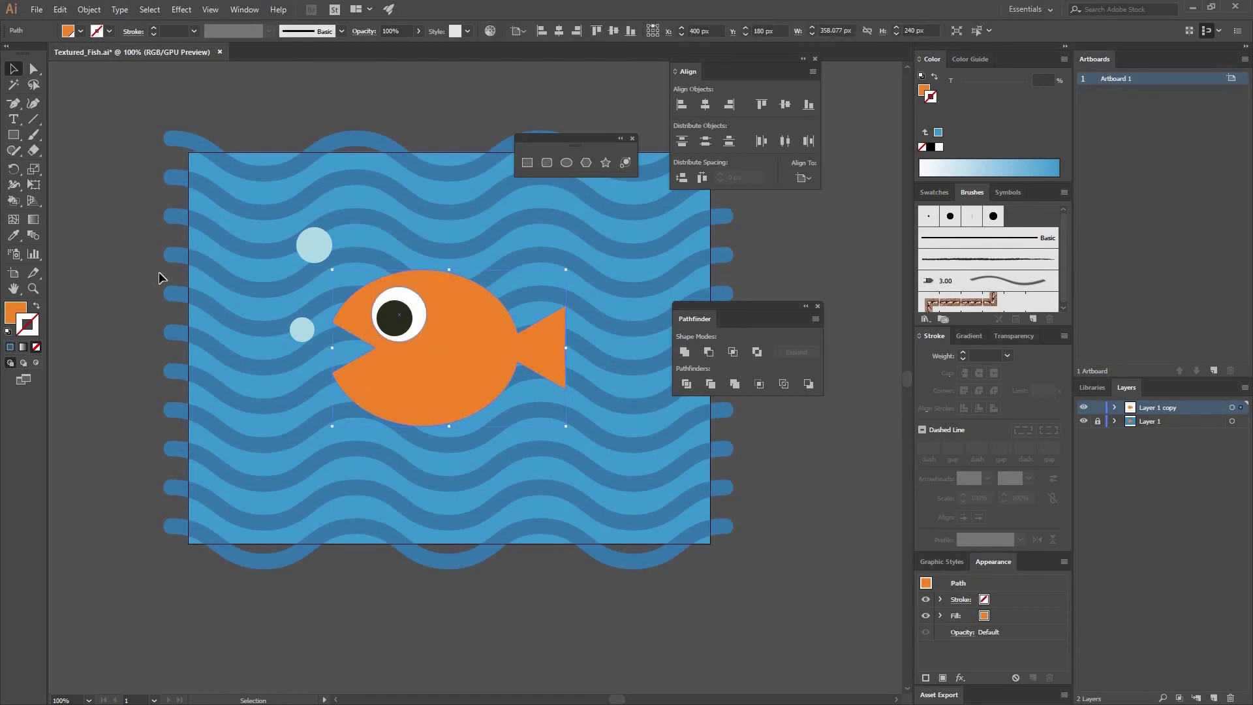
left_click(16, 312)
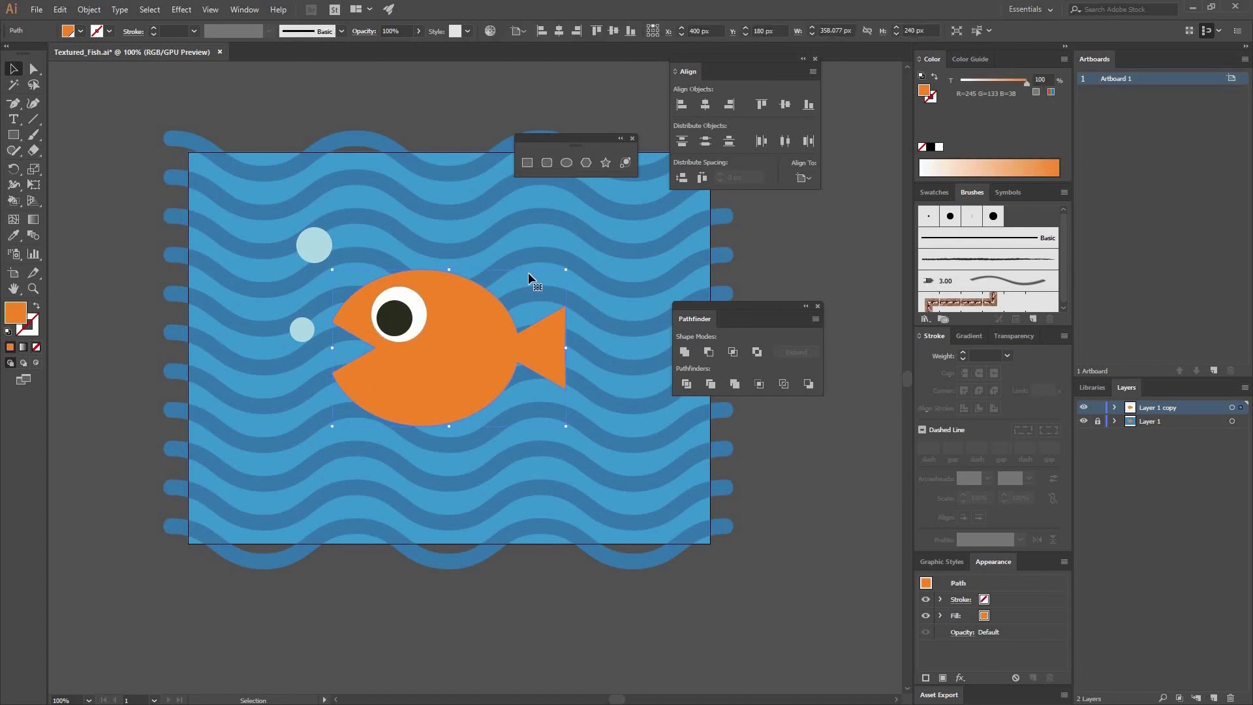
left_click(943, 196)
left_click(976, 338)
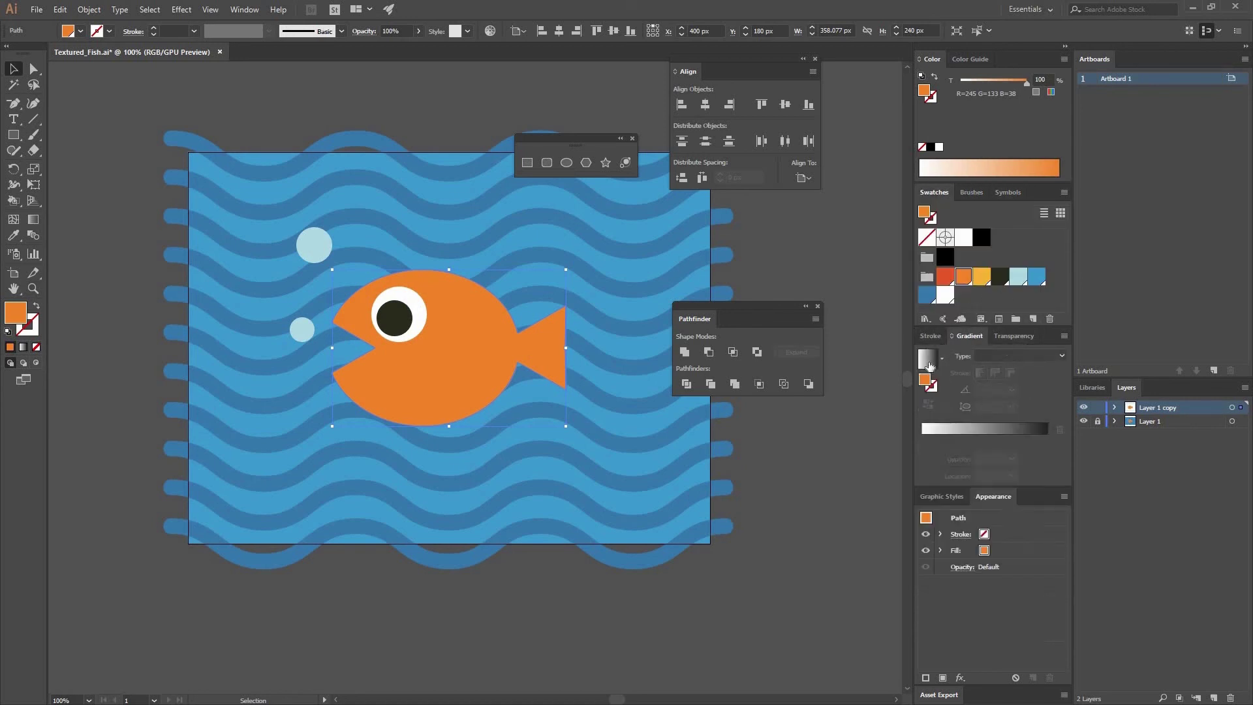
left_click(930, 373)
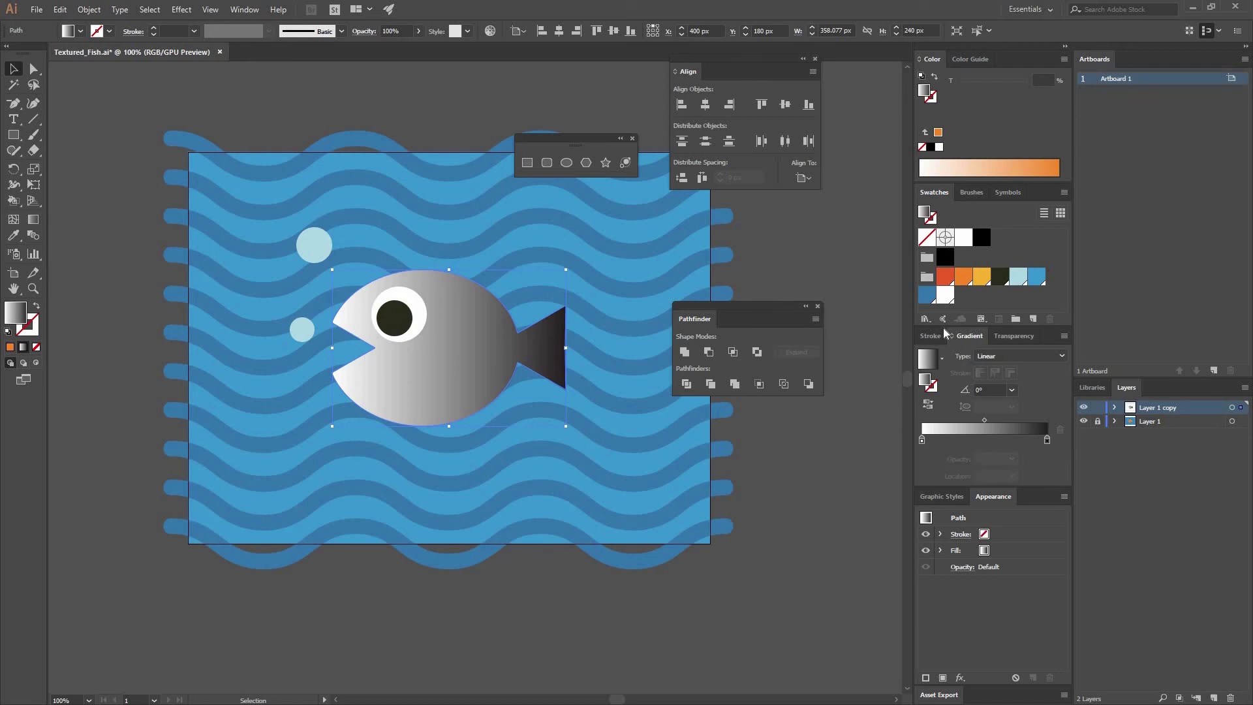
left_click(243, 10)
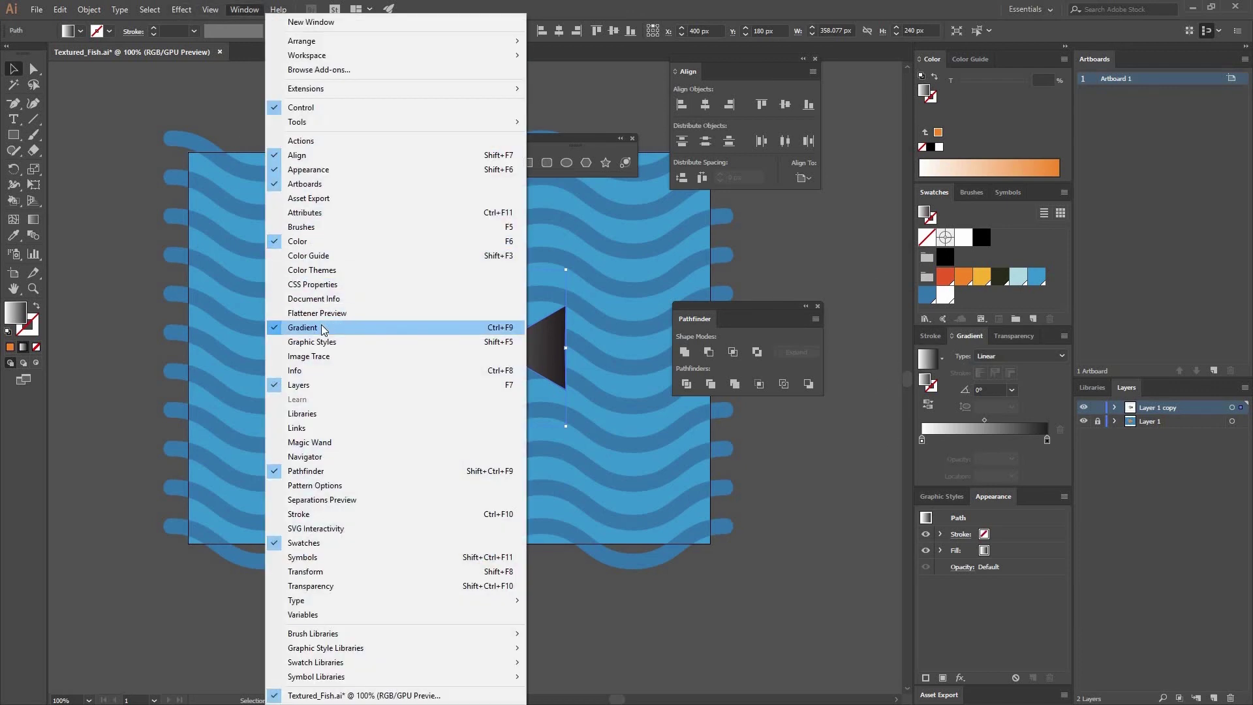
left_click(1035, 380)
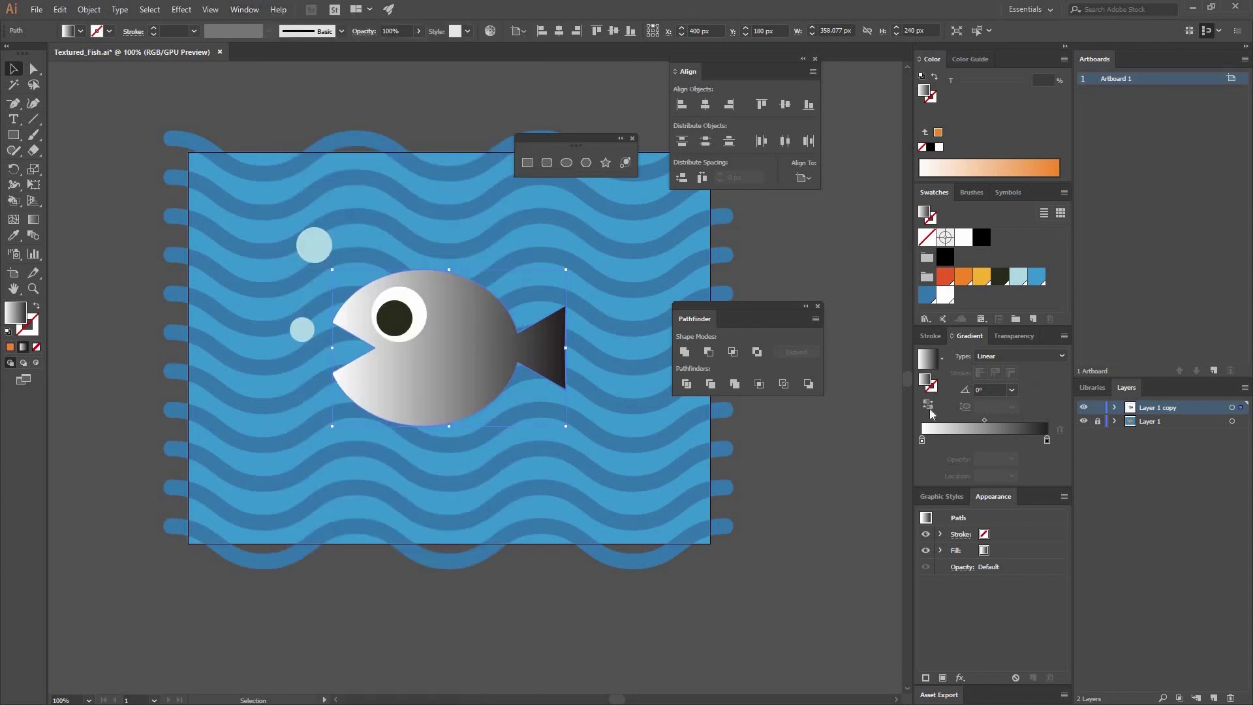
Step: Set the white gradient stop's opacity to 0% and move the gradient midpoint to about 35.71%
left_click(922, 440)
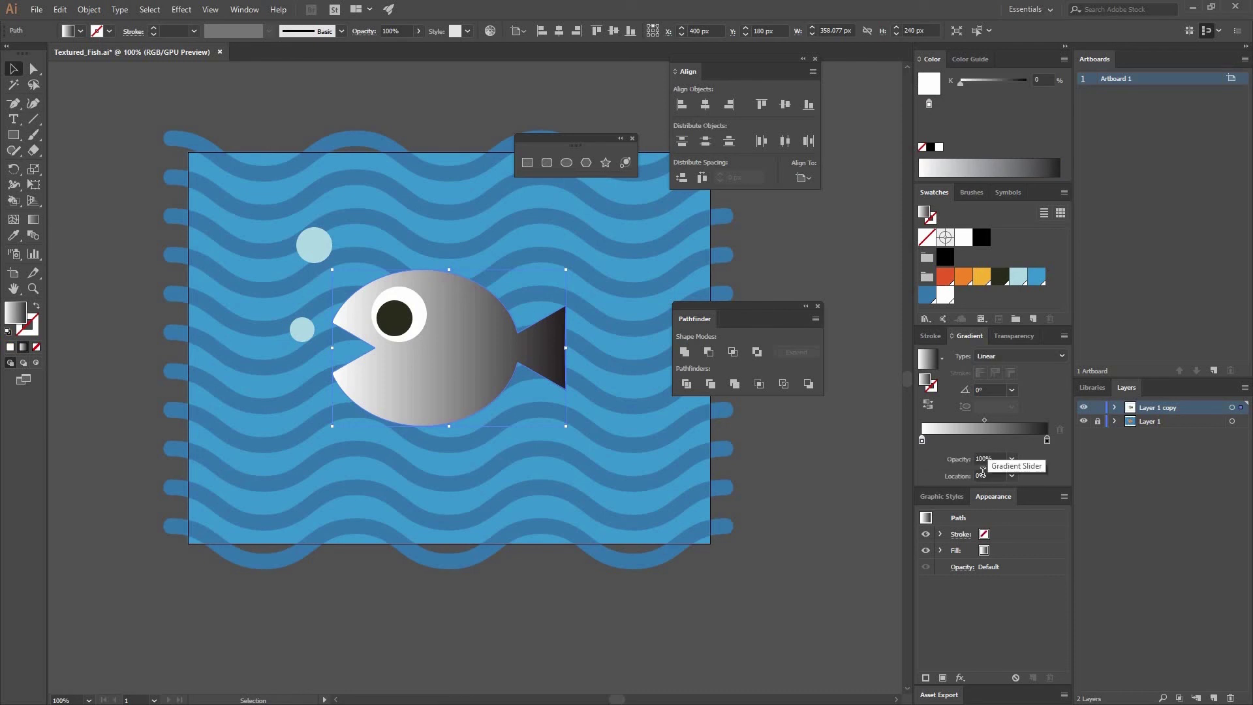
left_click(941, 459)
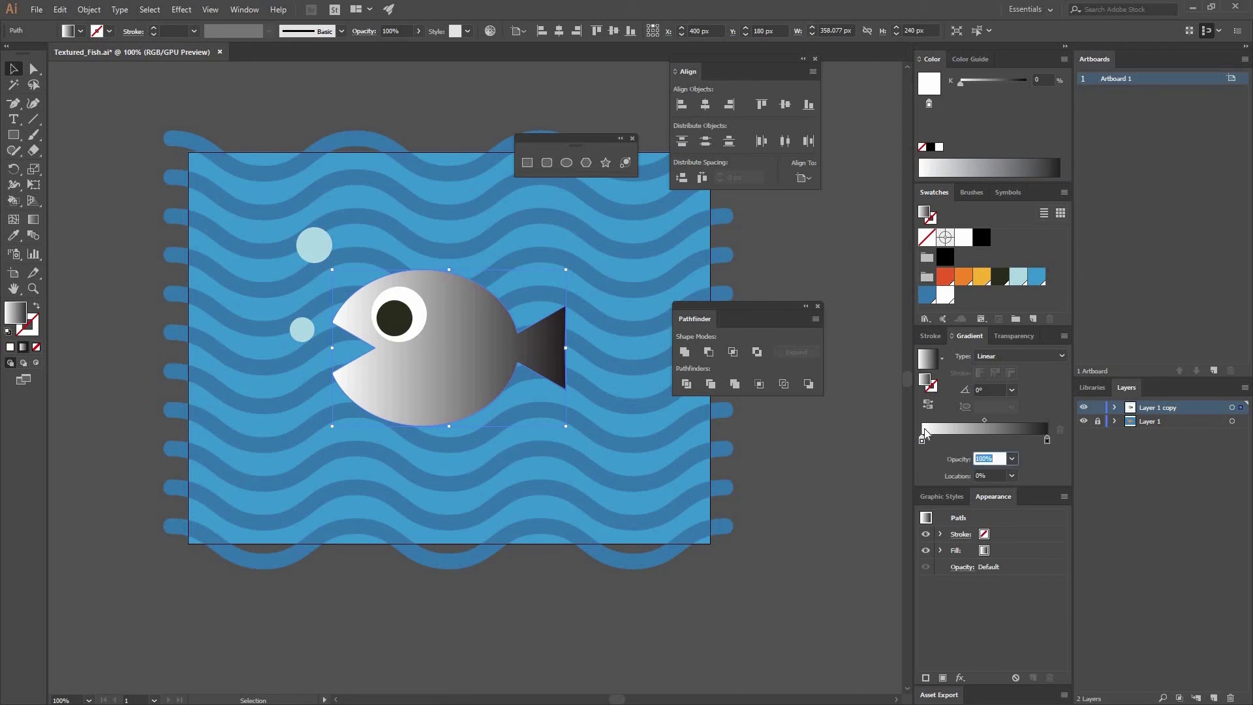
key("Return")
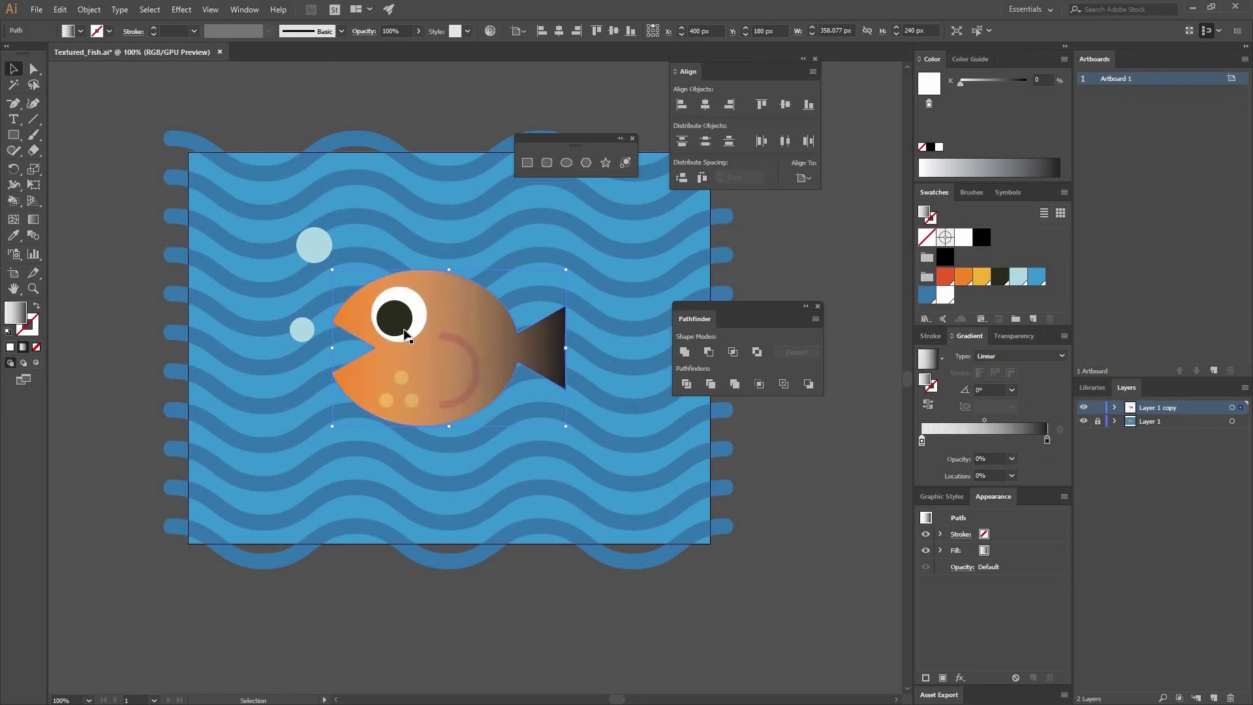
left_click_drag(984, 420, 956, 425)
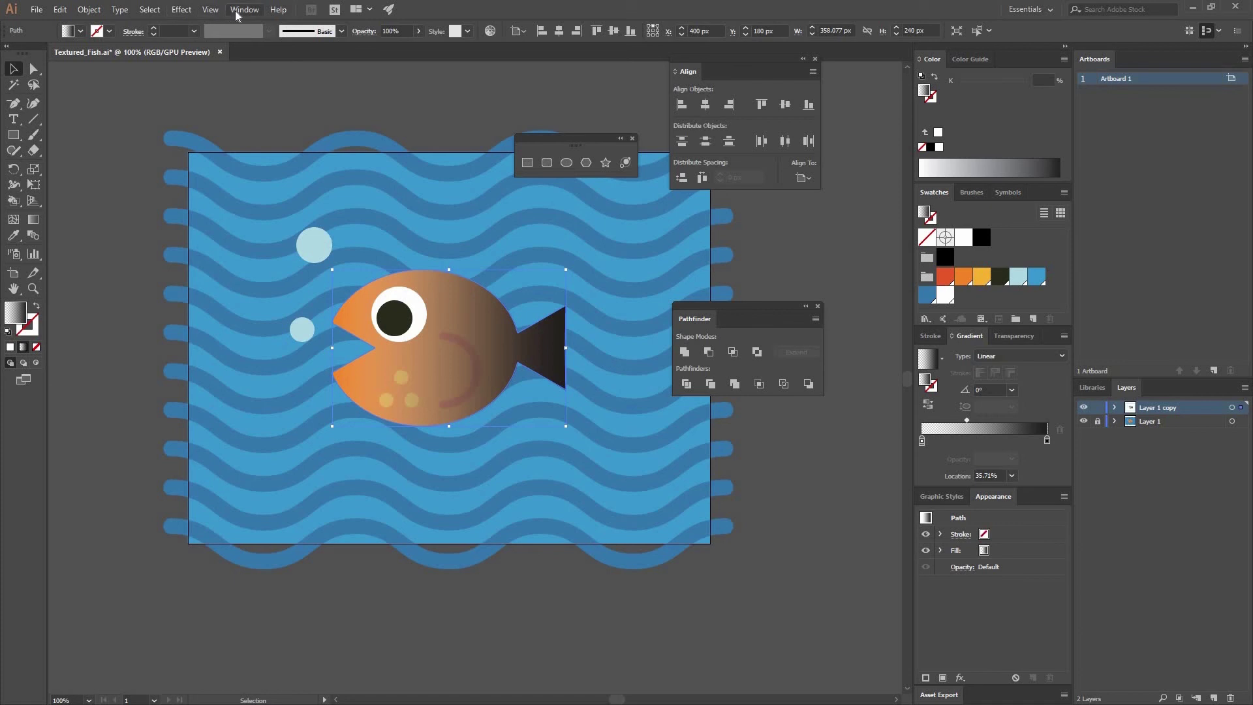
Step: Apply the Grain texture effect to the fish body with intensity 40 and contrast 70
left_click(183, 10)
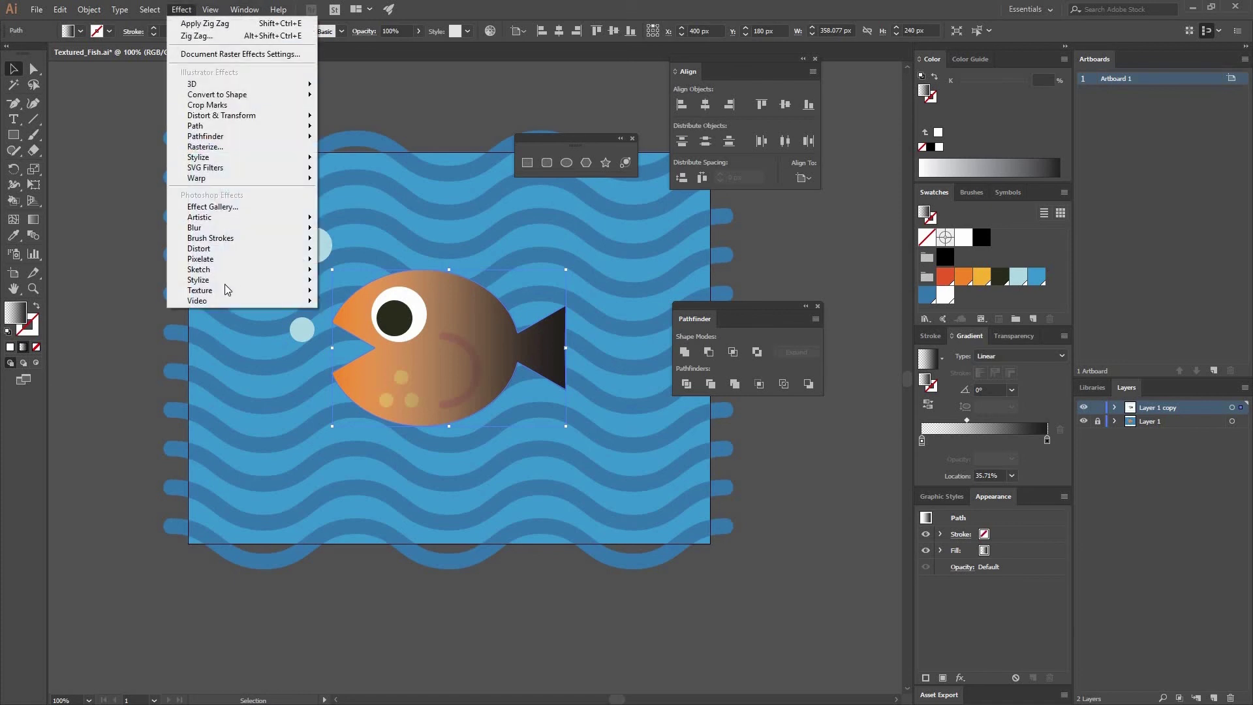
mouse_move(225, 295)
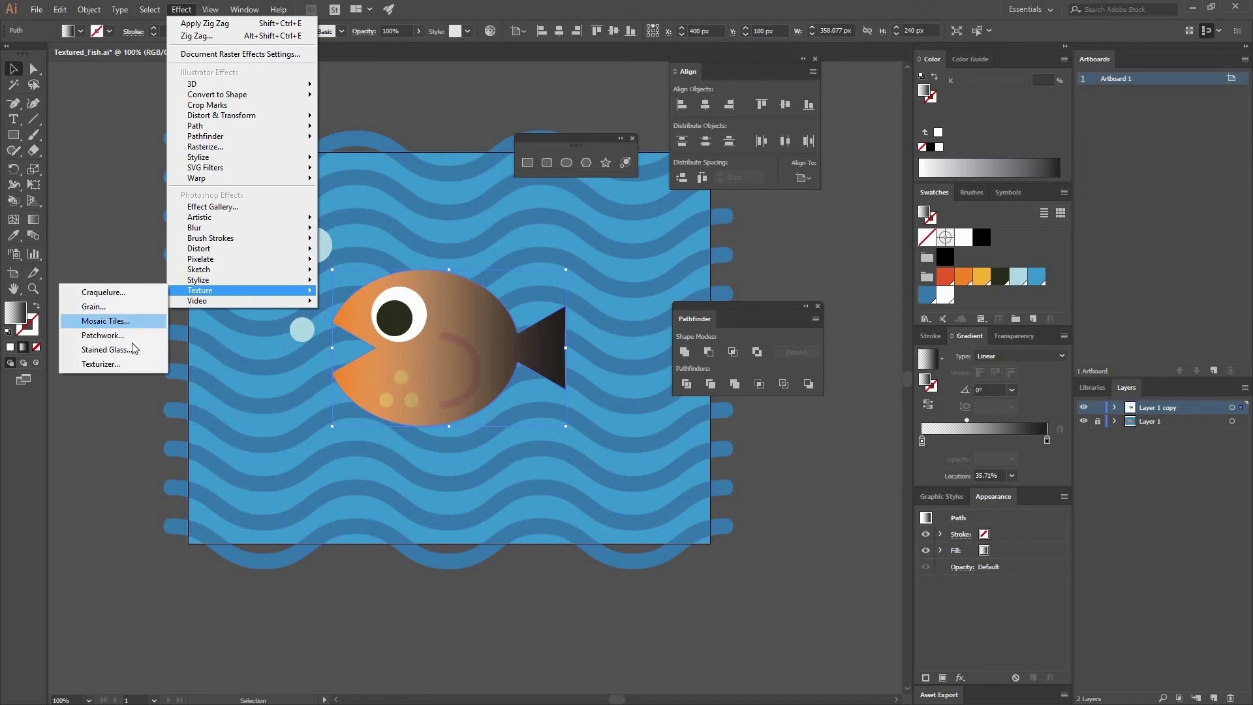
left_click(108, 307)
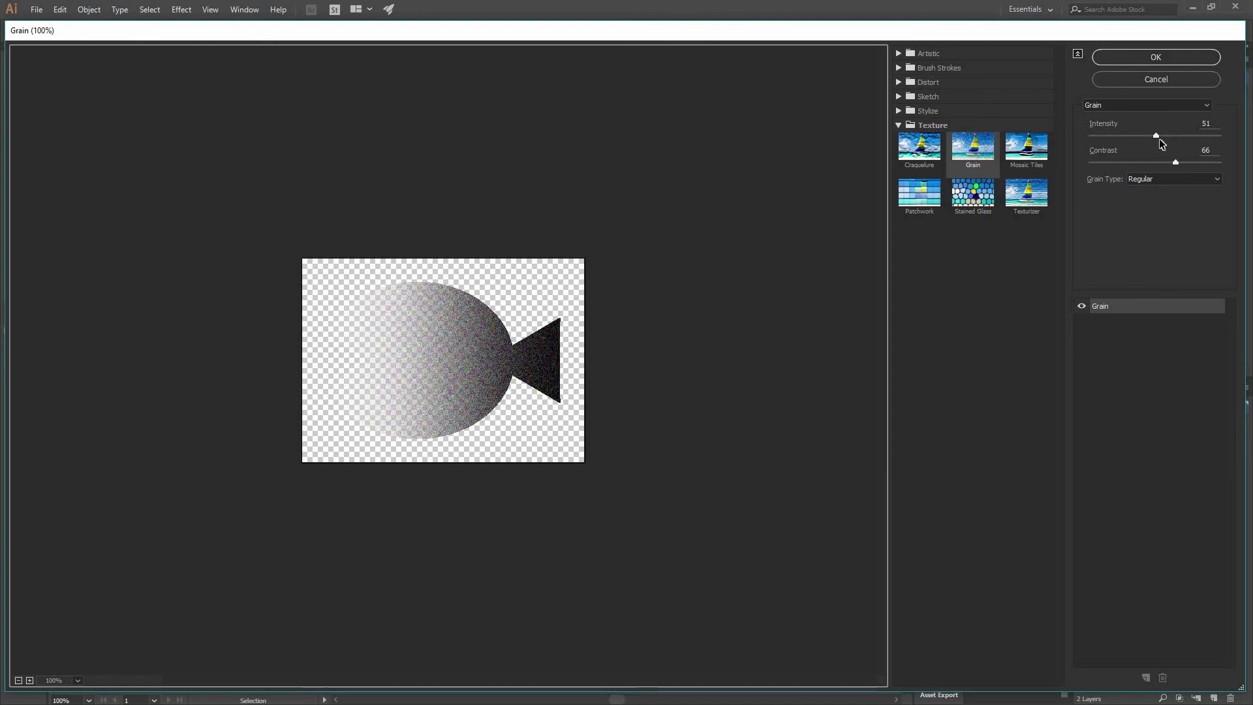
left_click(1138, 136)
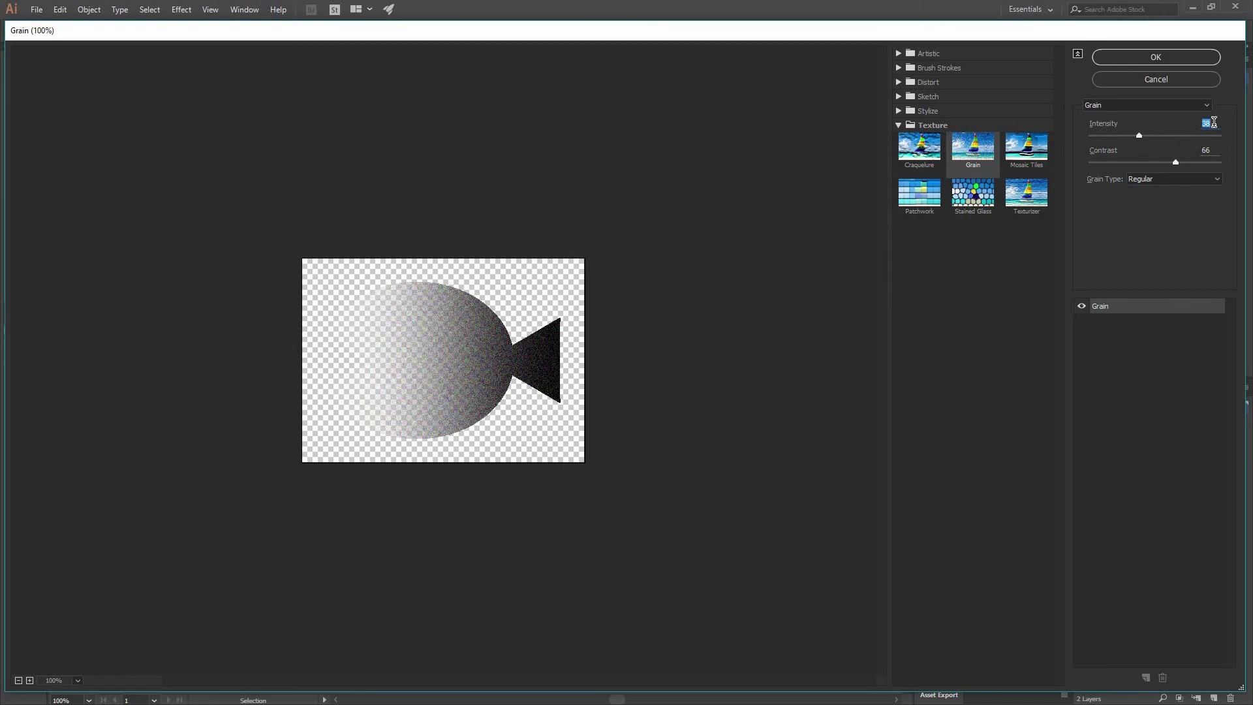
left_click(1181, 123)
type("40")
type("70")
left_click(1158, 105)
left_click(1169, 57)
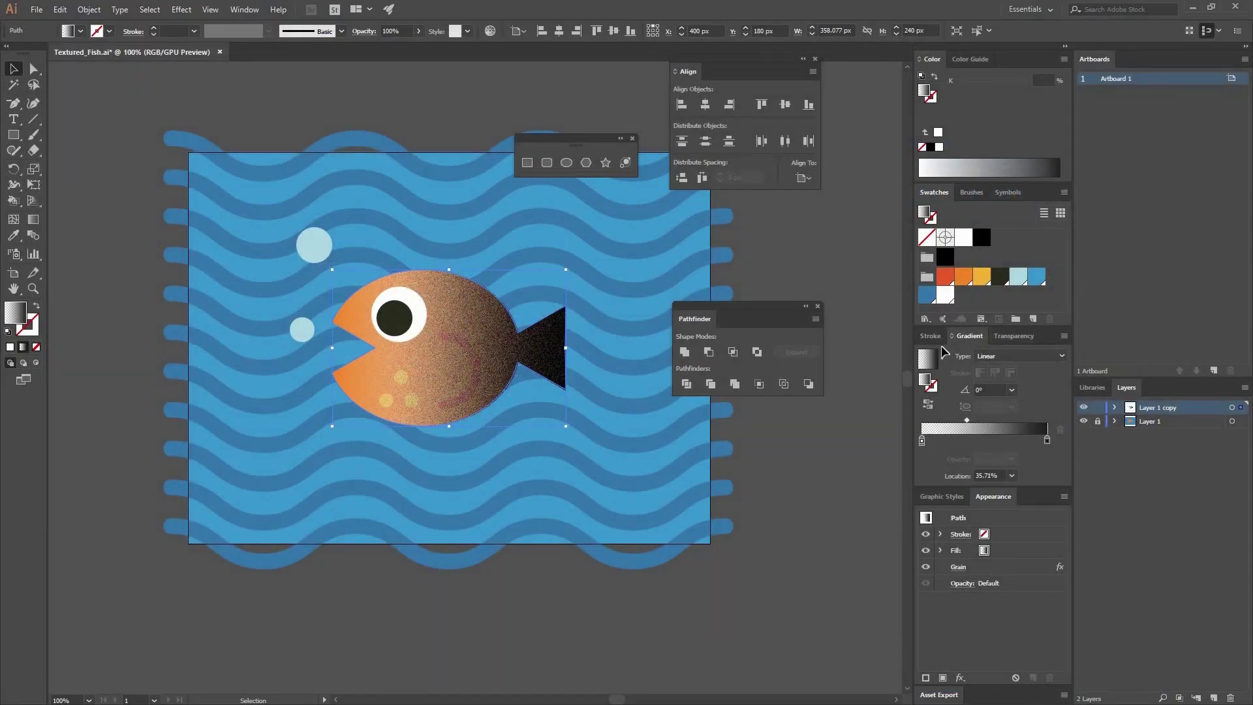
Step: Set the fish gradient's blending mode to Overlay and its opacity to 50%, and deselect it
left_click(1011, 338)
left_click(972, 355)
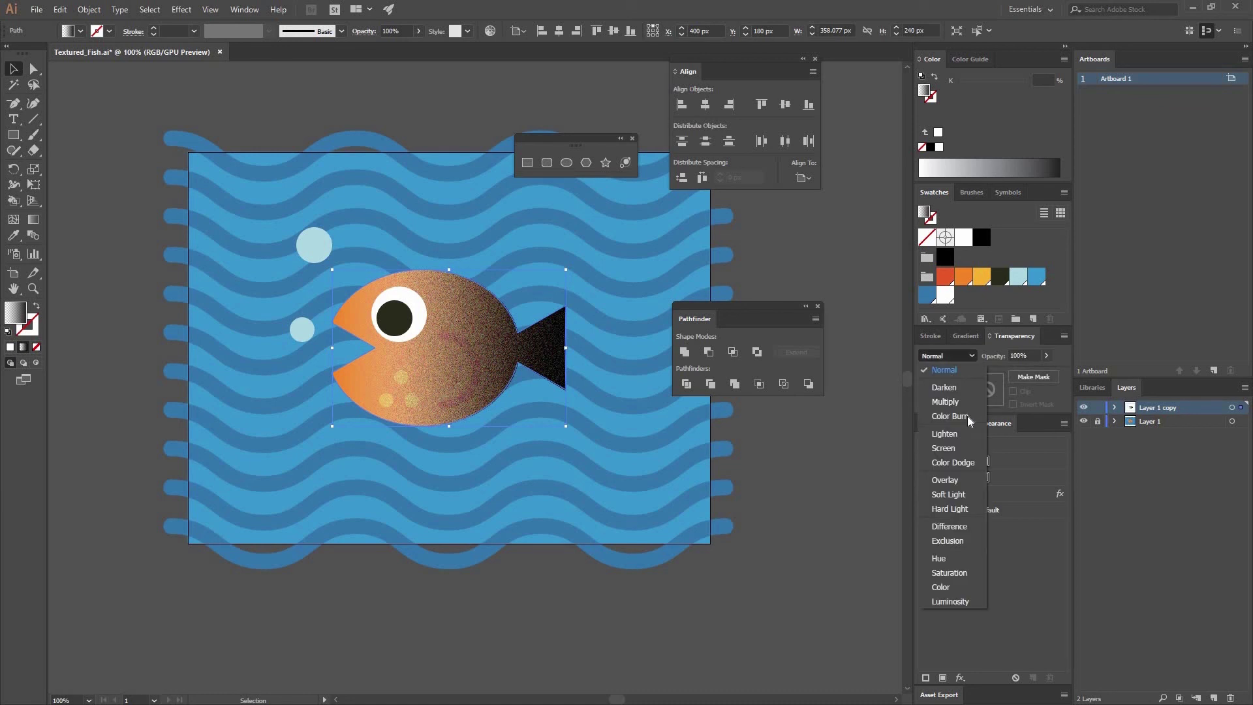
left_click(1011, 345)
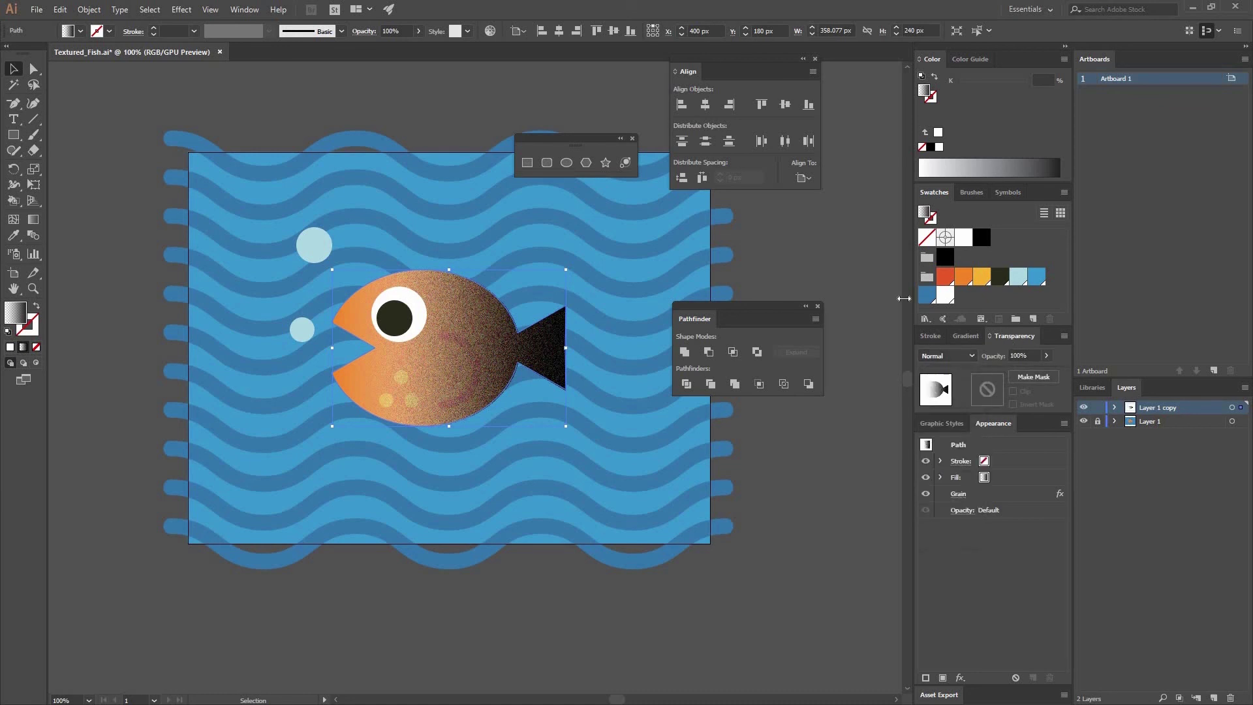
left_click(244, 9)
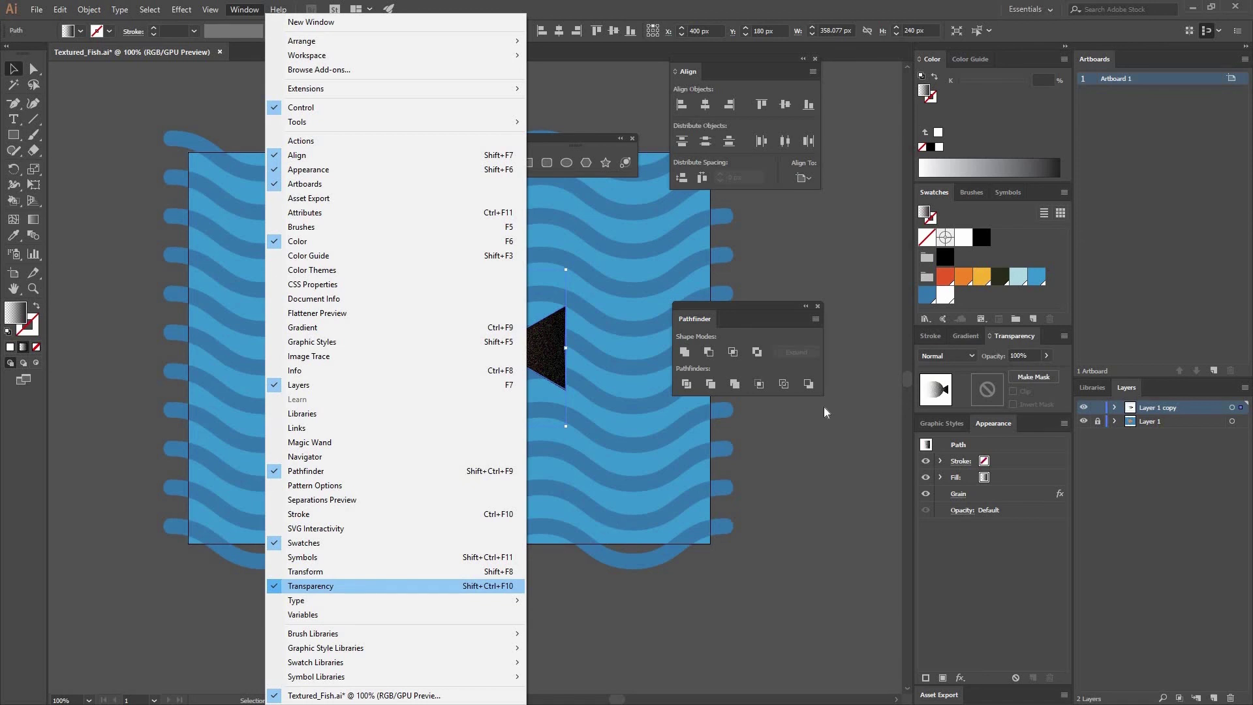
left_click(950, 353)
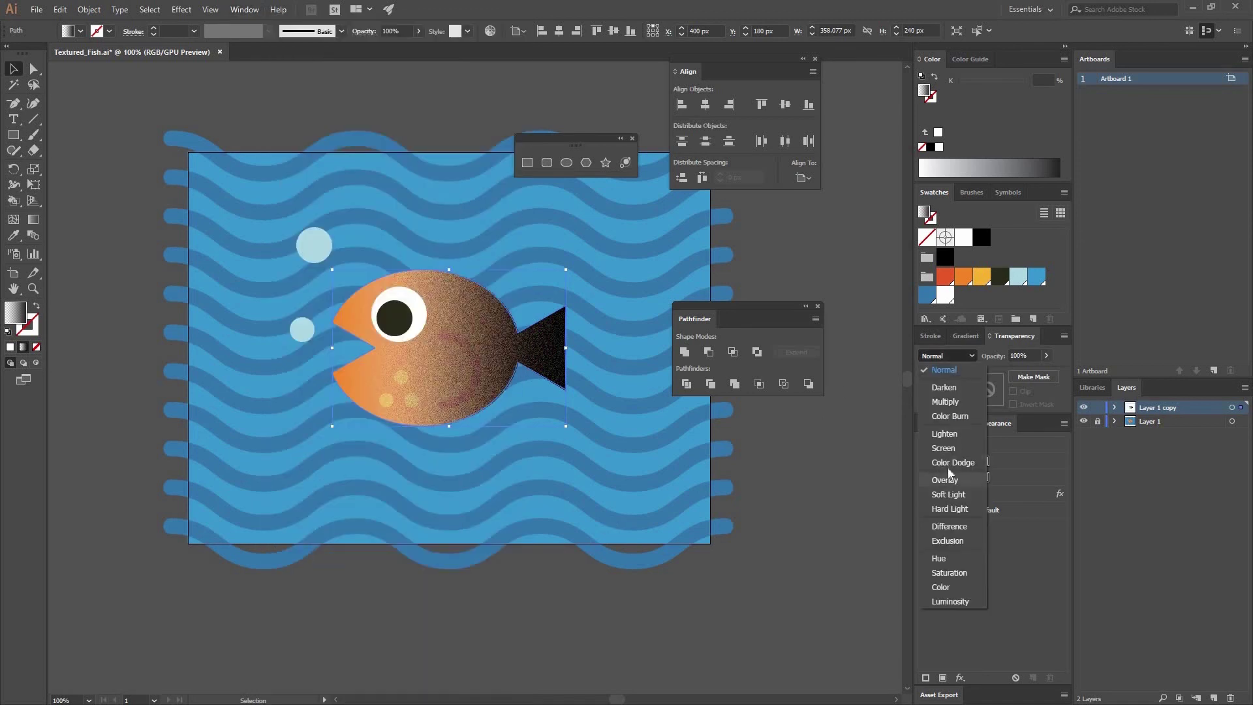
left_click(946, 480)
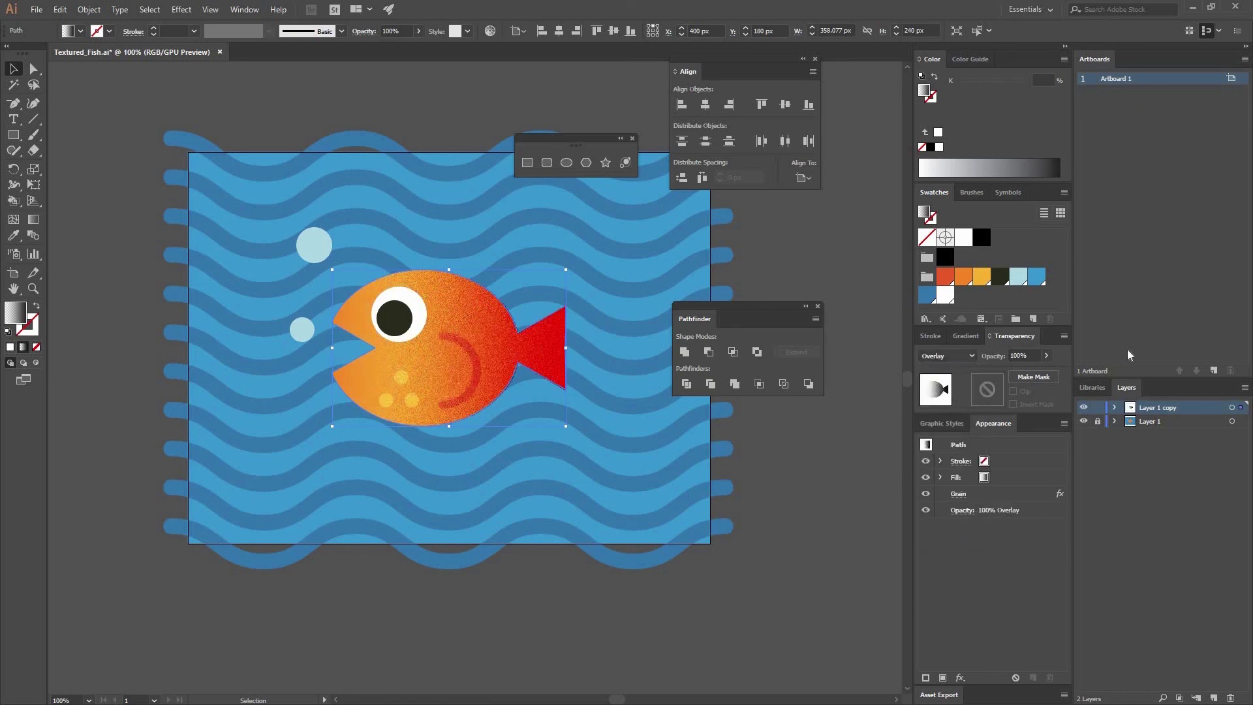
left_click(1023, 356)
type("4")
key("Return")
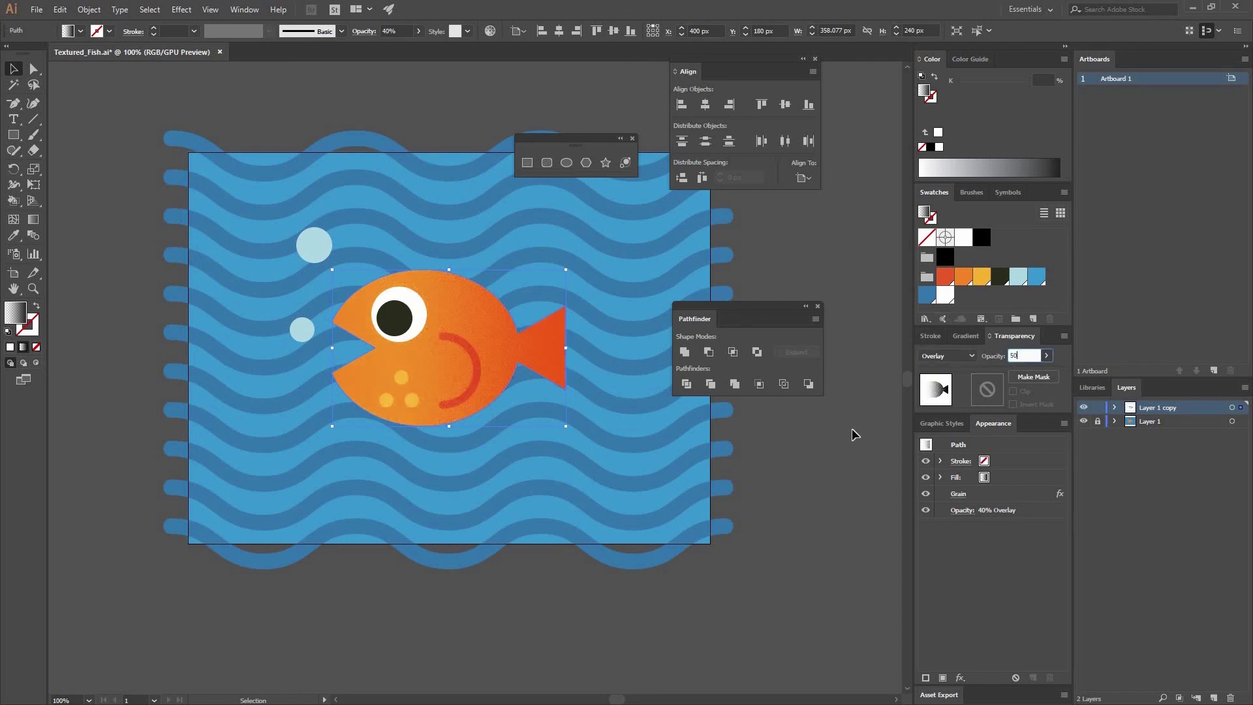
left_click(563, 270)
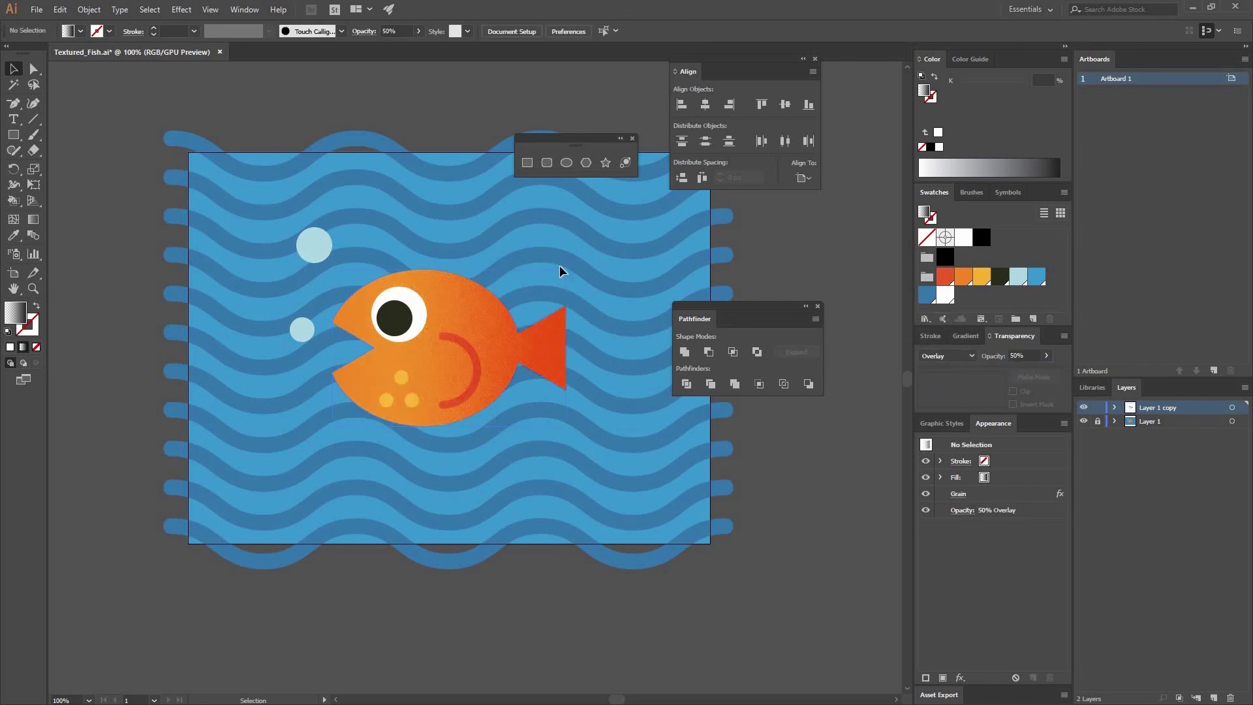
Step: Copy the fish body's gradient appearance onto the white eye circle with the Eyedropper and set its blending mode to Multiply
left_click(421, 312)
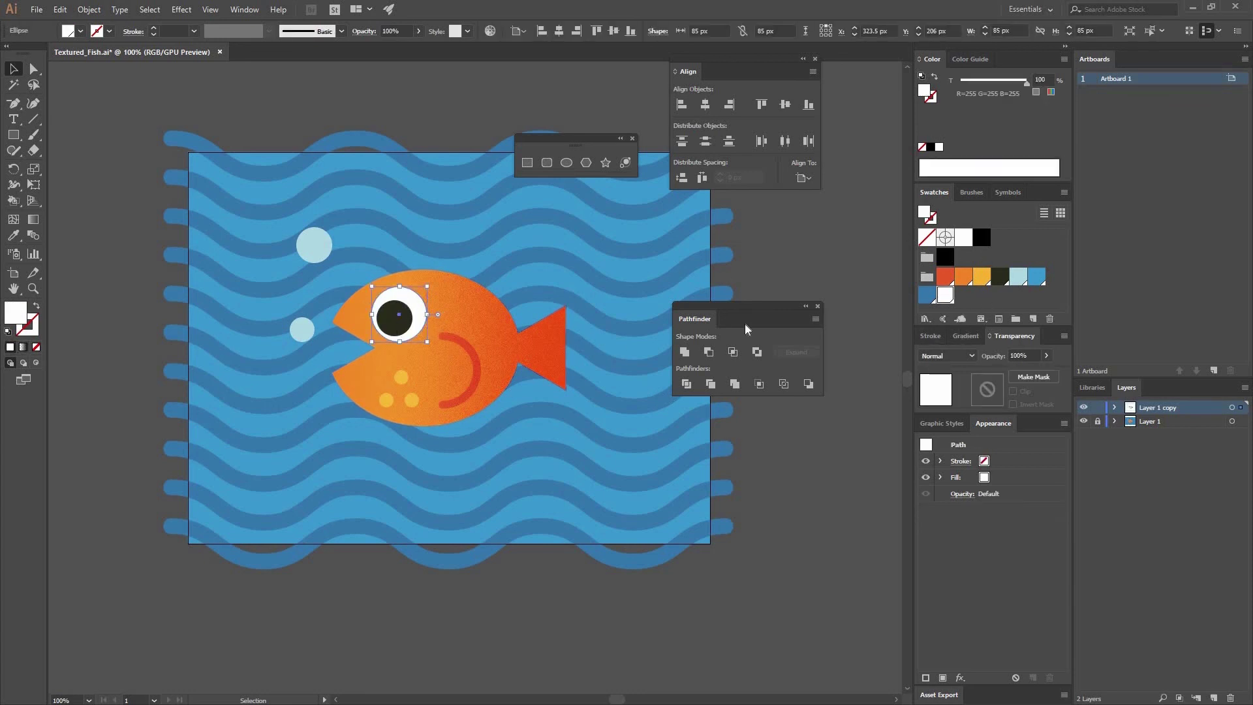
left_click(14, 235)
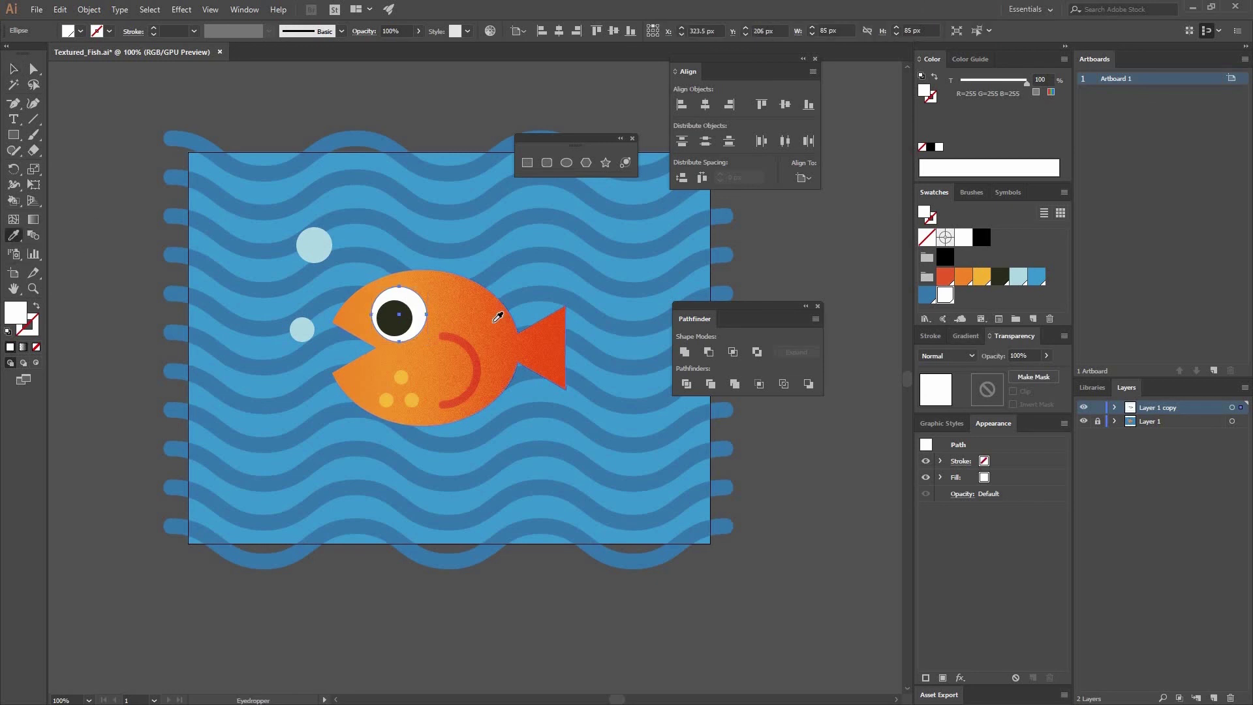
left_click(515, 324)
key("v")
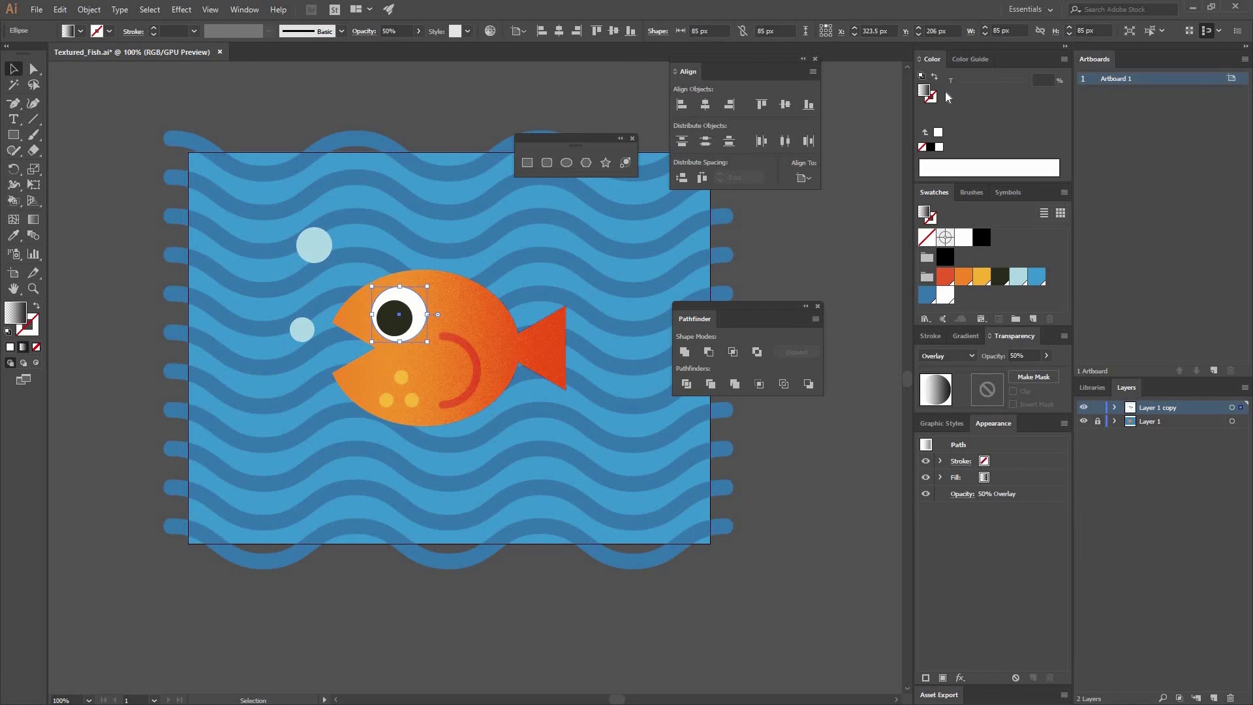
left_click(949, 357)
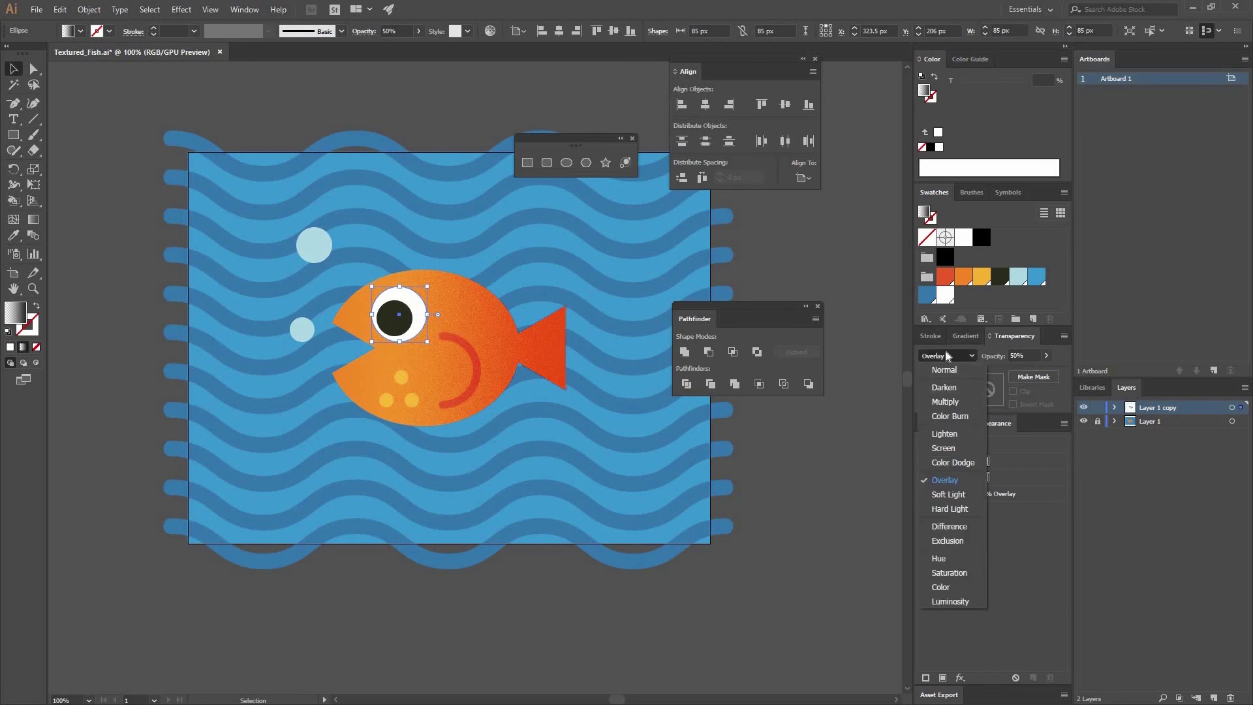
left_click(961, 399)
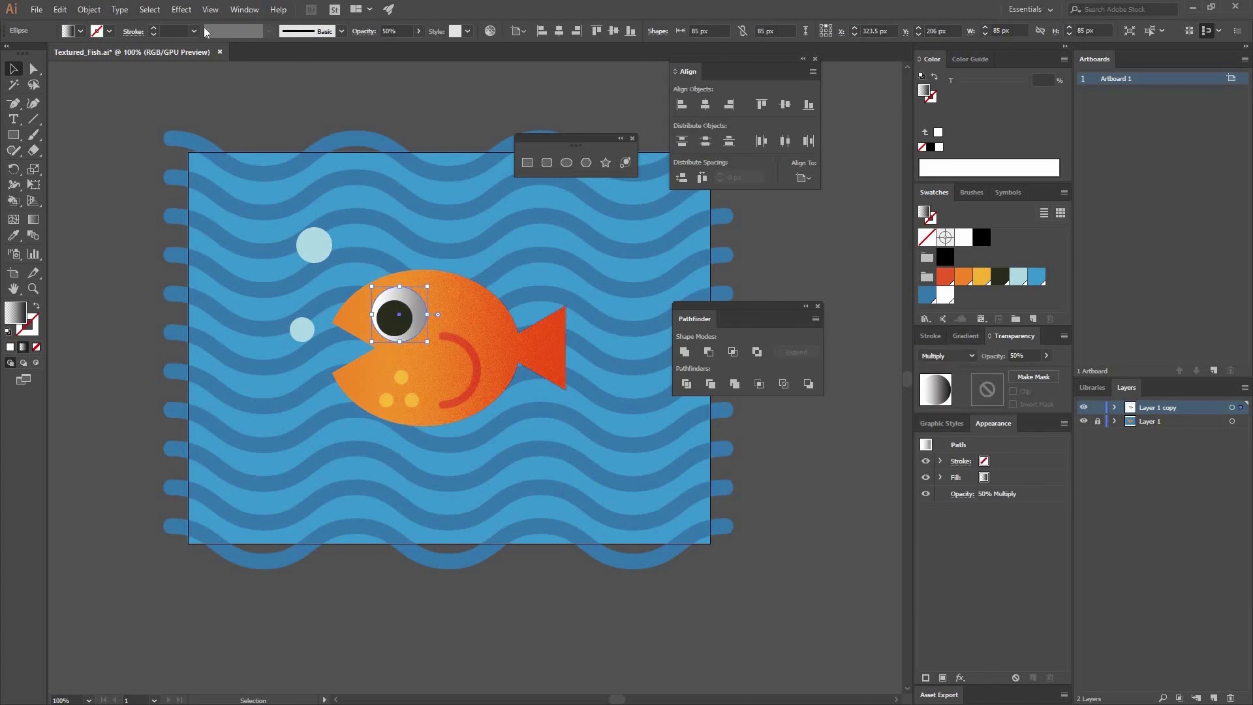
Step: Apply the last-used Grain effect to the eye circle
left_click(245, 9)
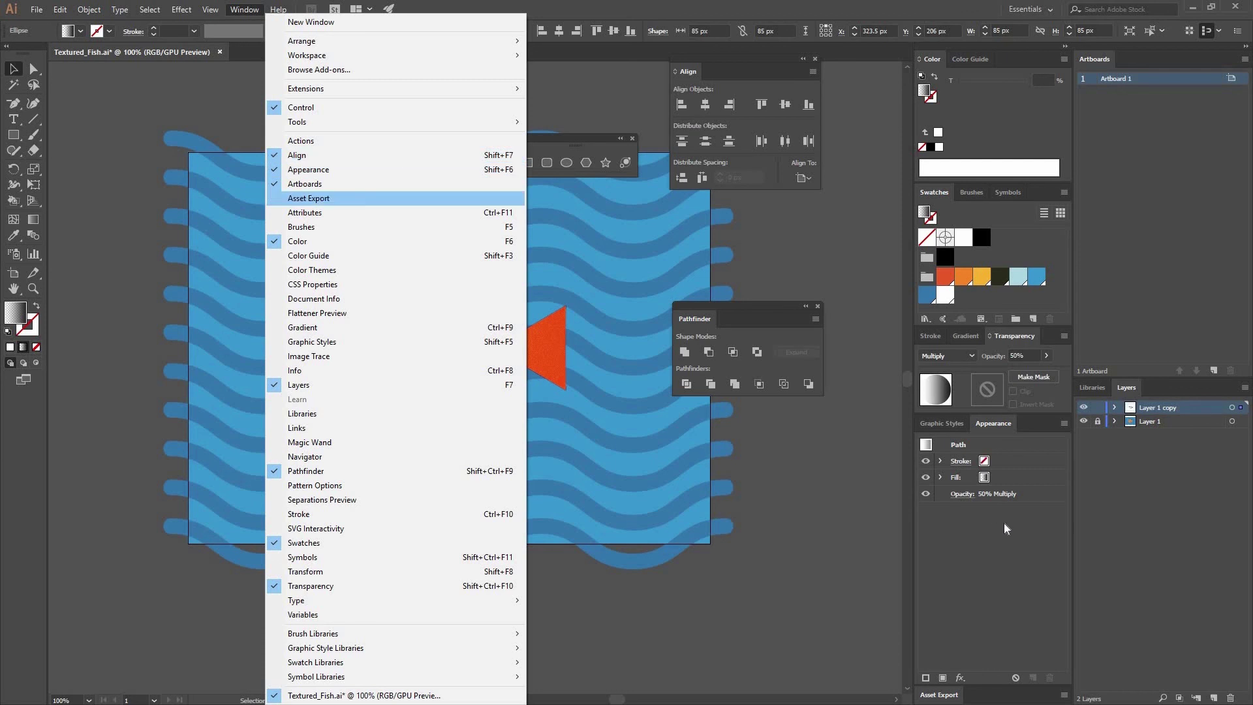
left_click(1006, 466)
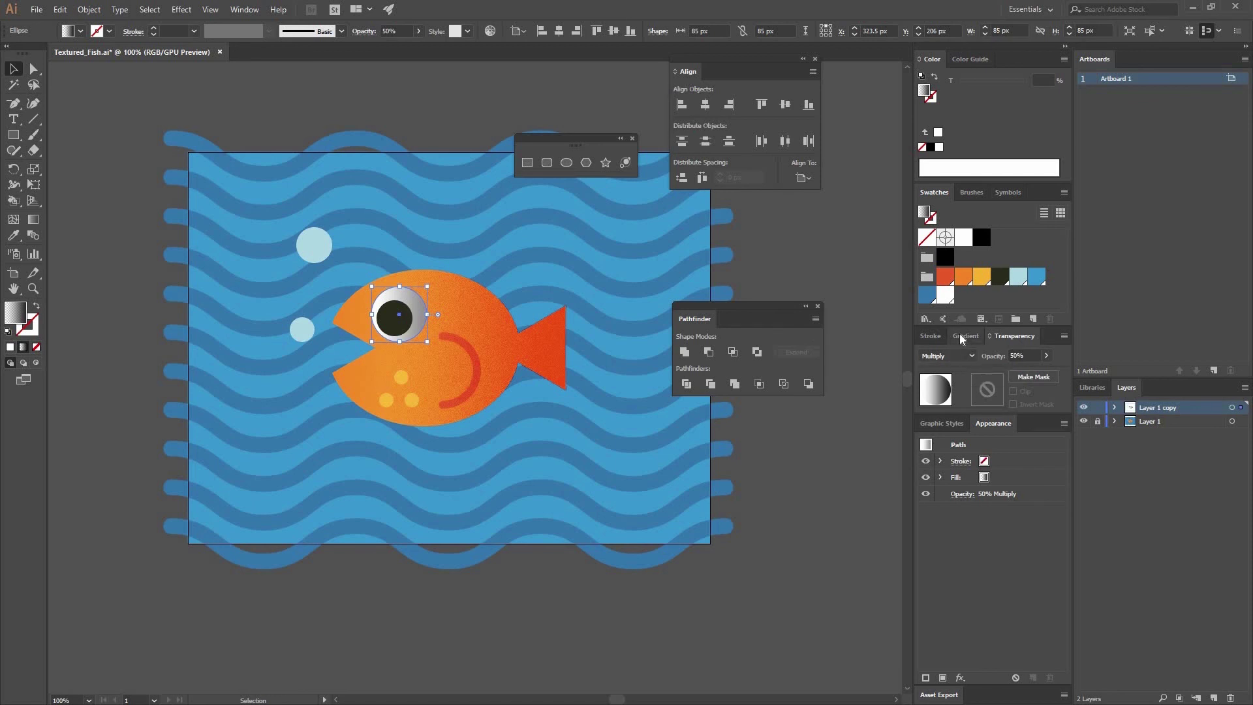
left_click(182, 10)
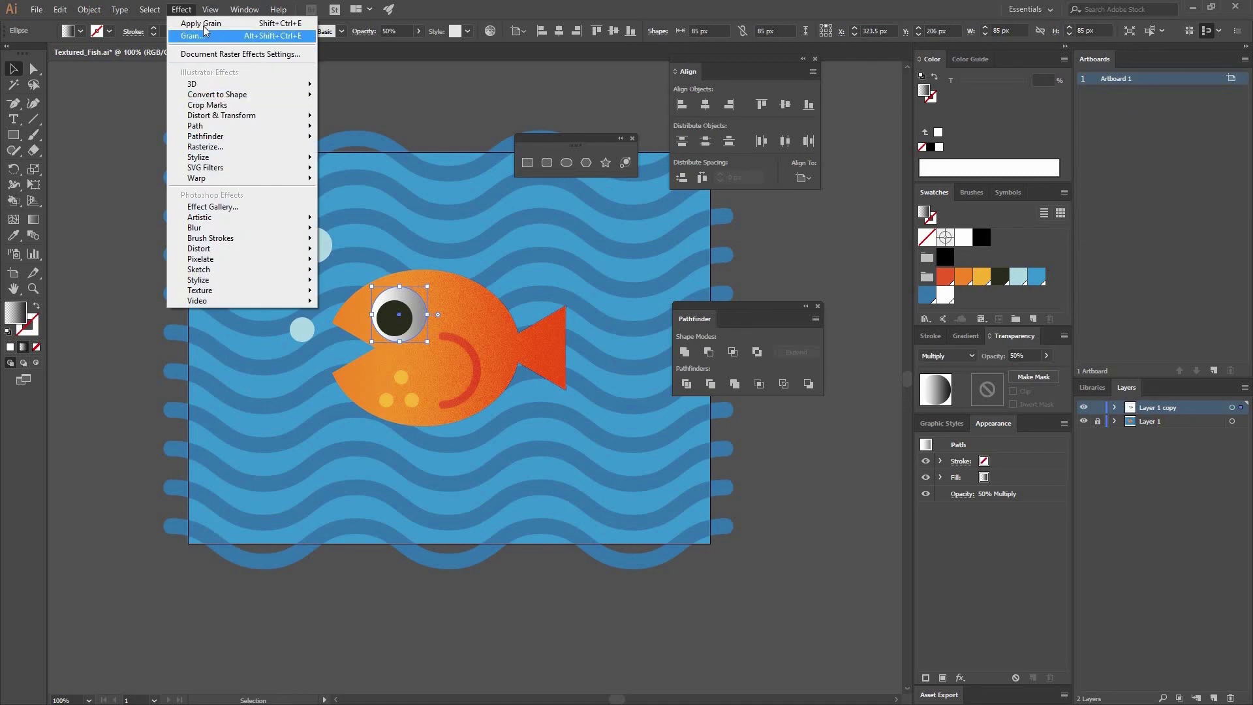
left_click(247, 26)
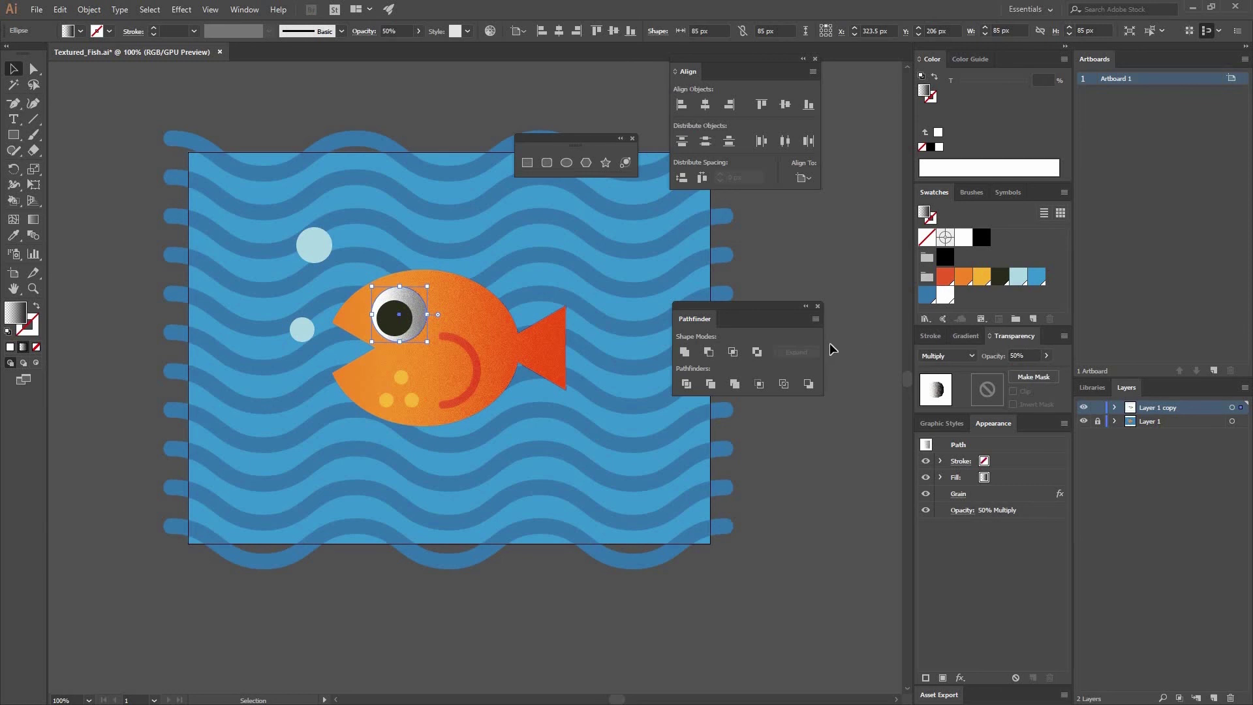
Step: Set the eye circle's opacity to 30% and delete the duplicate pupil
type("30")
left_click(733, 429)
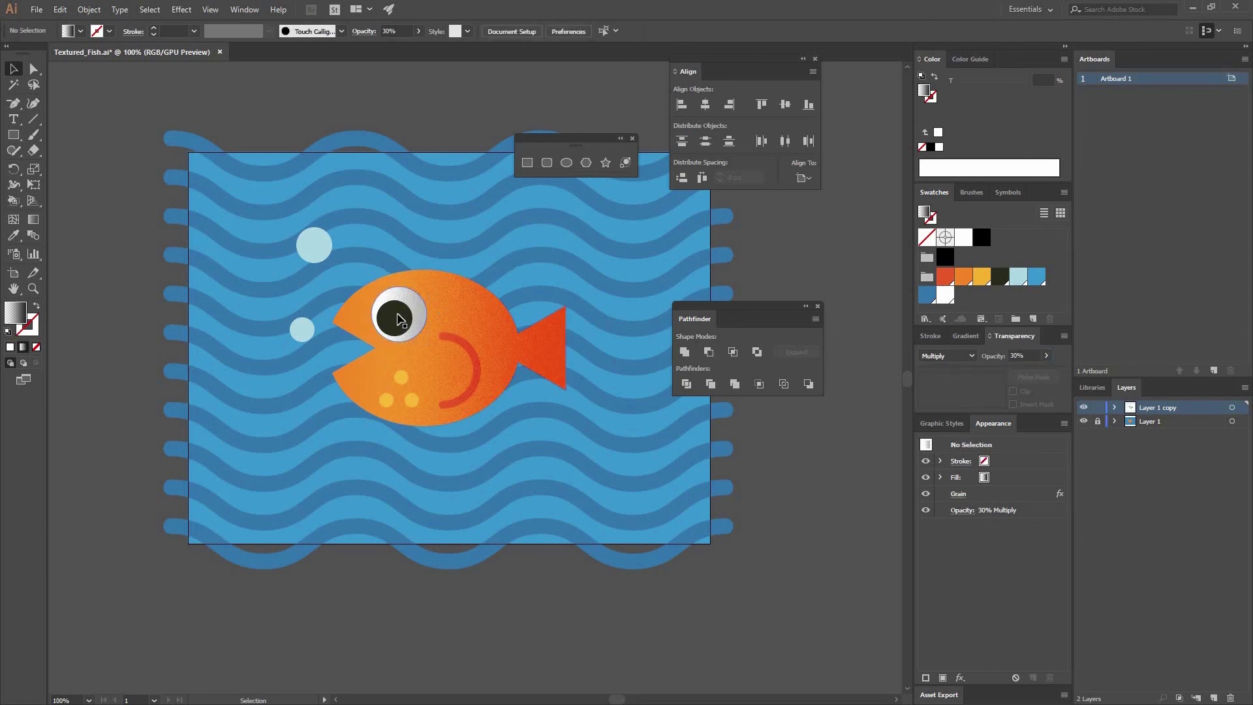
left_click(399, 310)
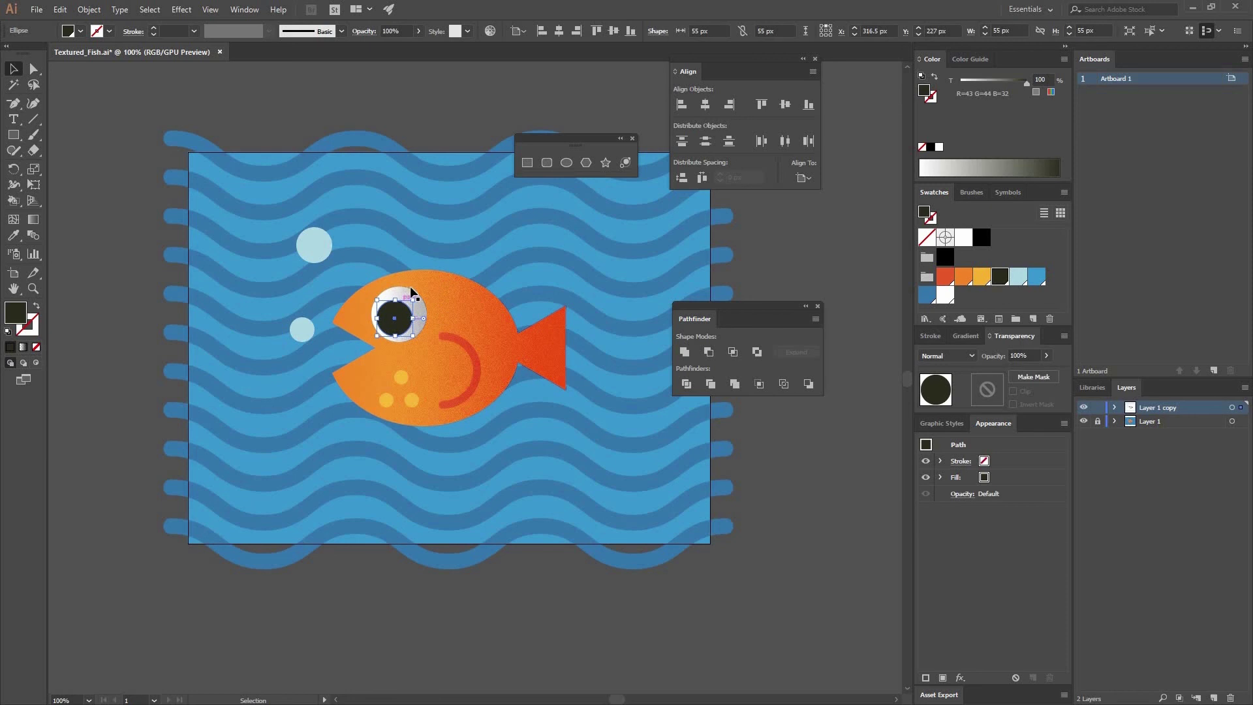
left_click(547, 330)
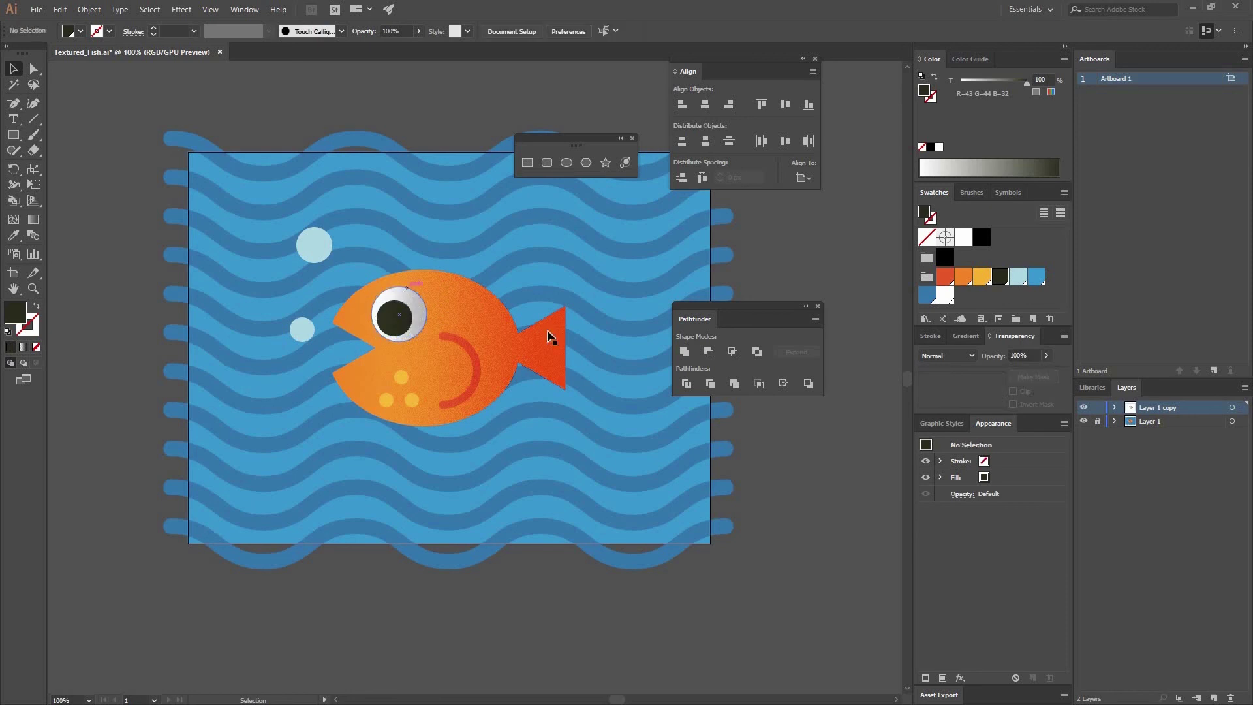
Step: Copy the eye circle's gradient appearance onto the two bubbles with the Eyedropper and set their blending mode to Overlay
left_click(306, 325)
left_click(13, 235)
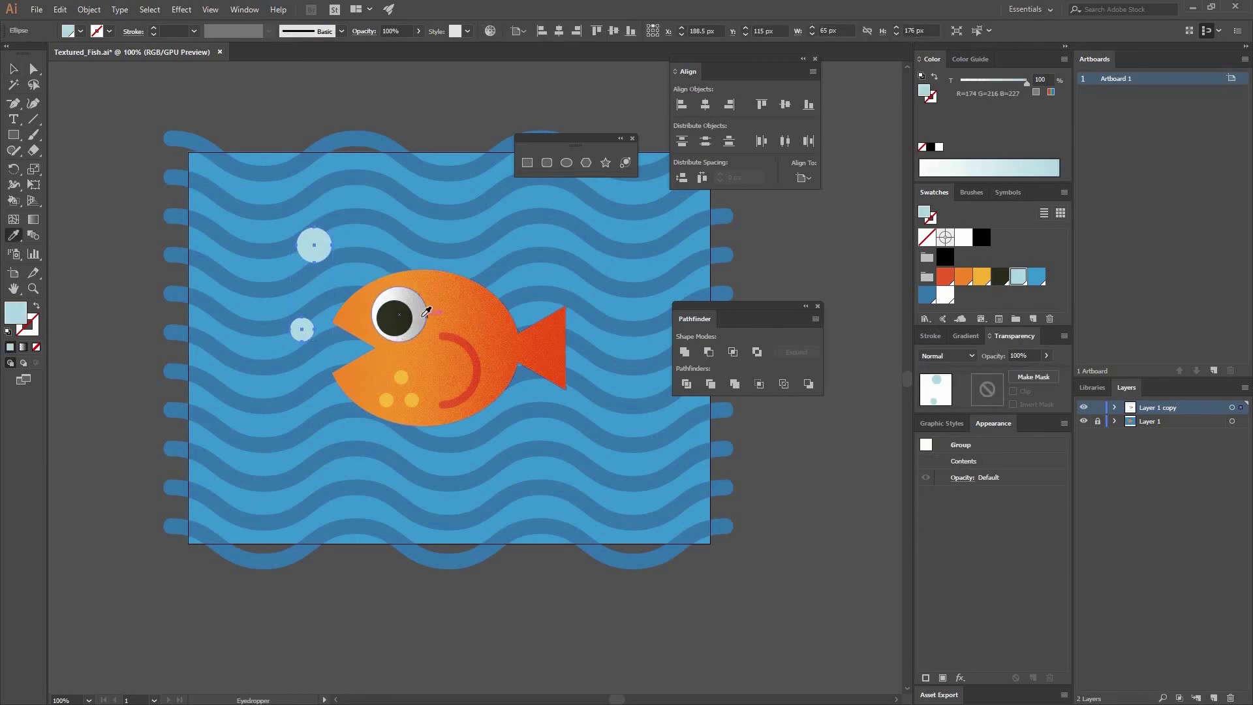
left_click(424, 312)
left_click(948, 360)
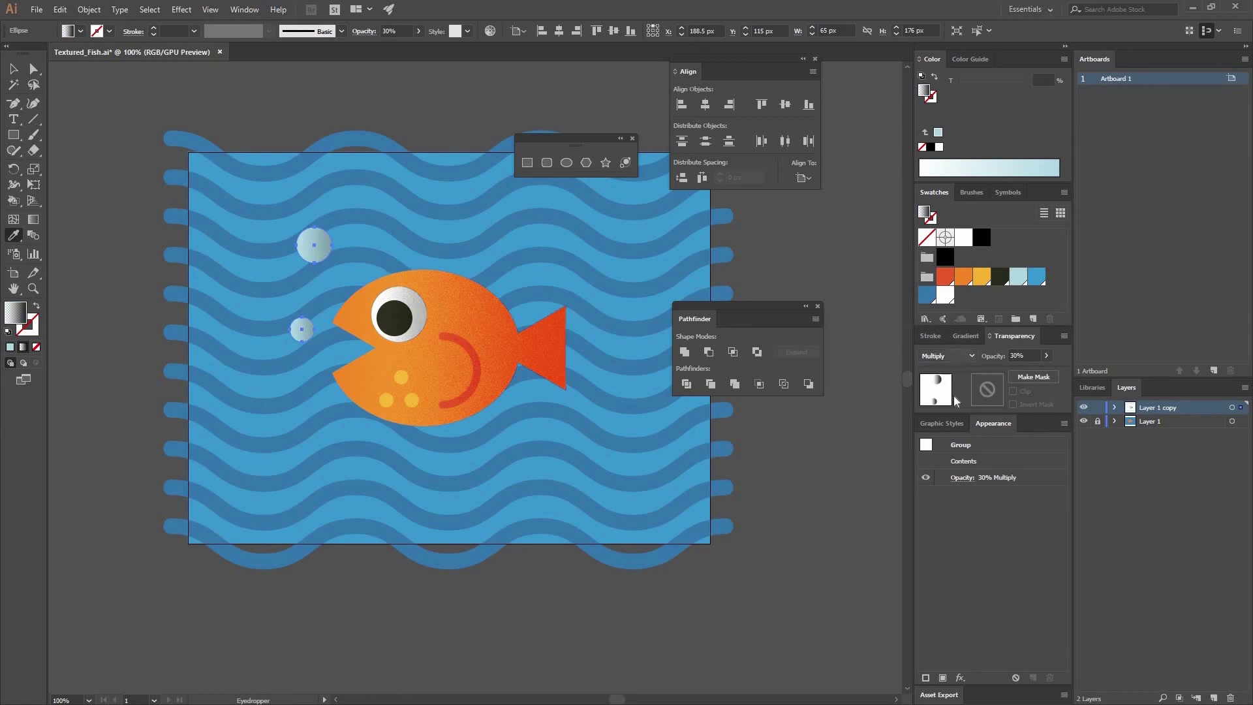
left_click(966, 461)
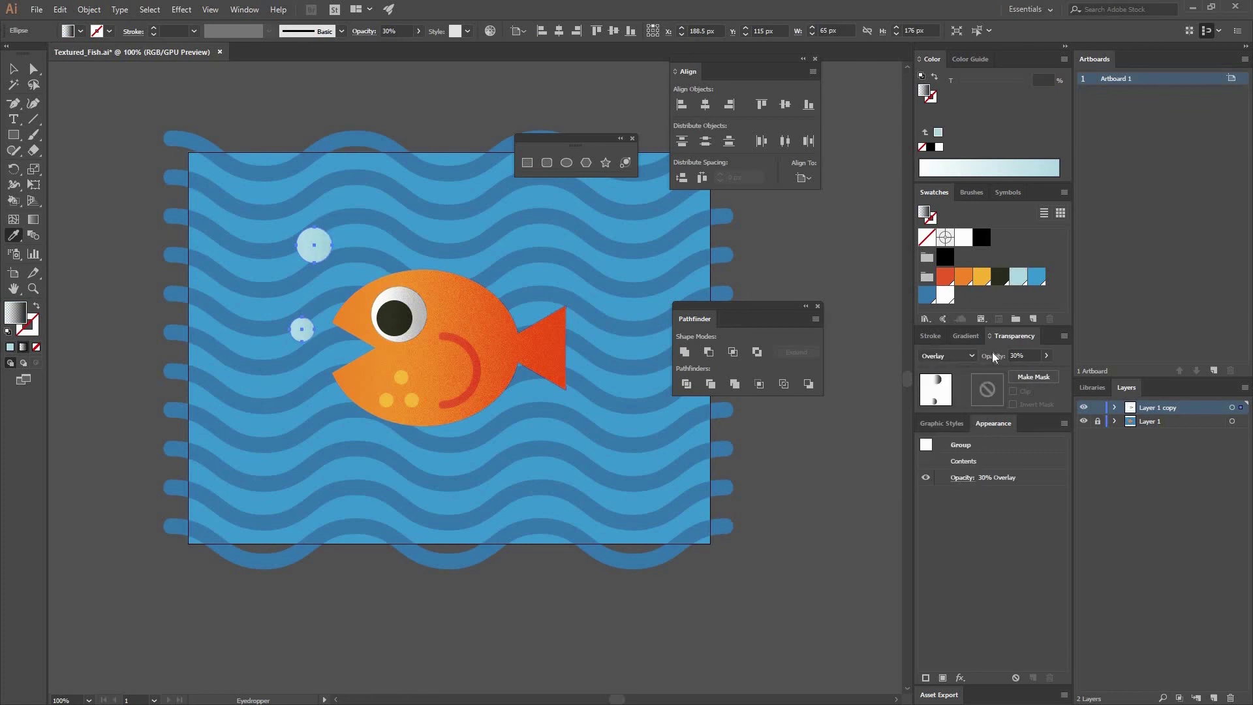
Step: Apply the last-used Grain effect to the bubbles, set their opacity to 60%, and deselect them
left_click(181, 9)
left_click(195, 21)
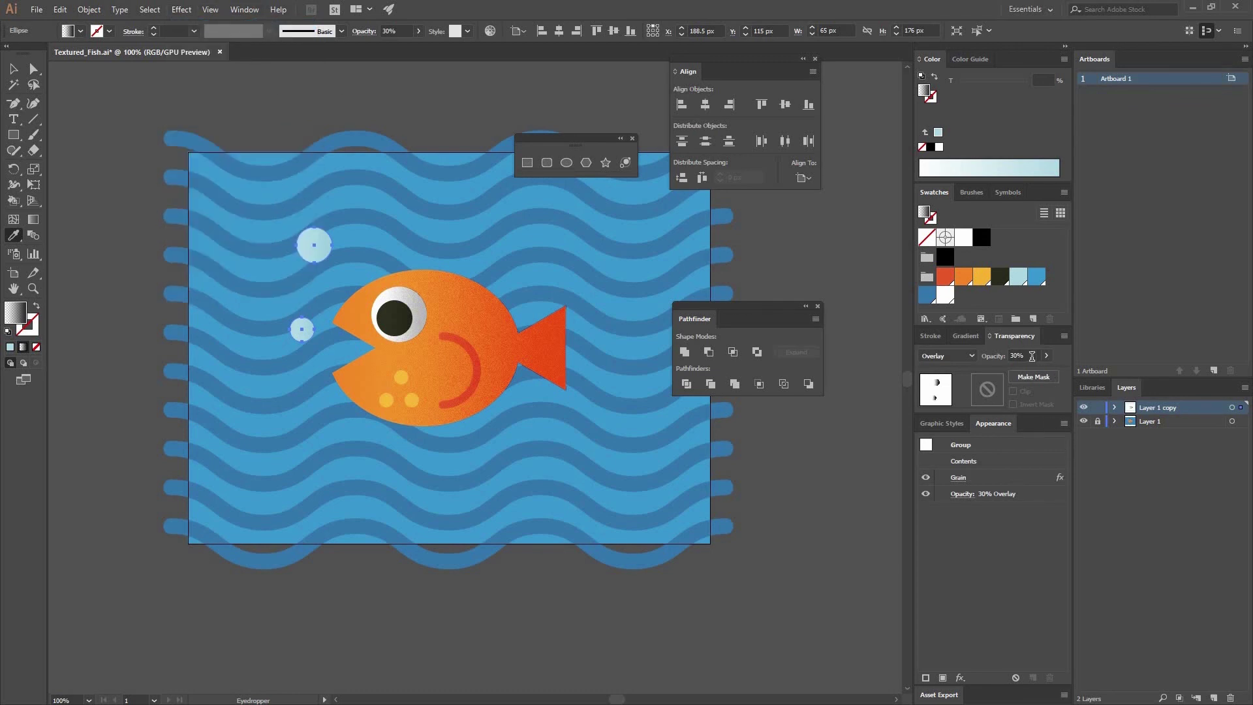
type("60")
key("Return")
key("v")
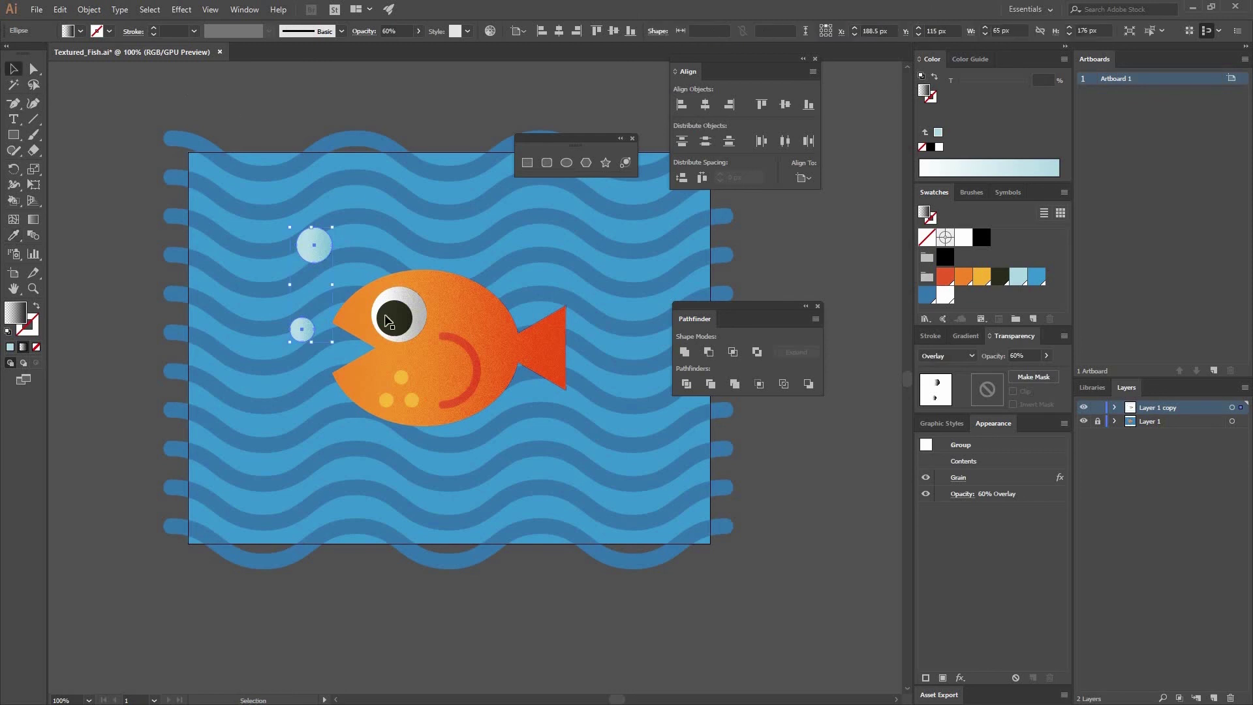
left_click(402, 394)
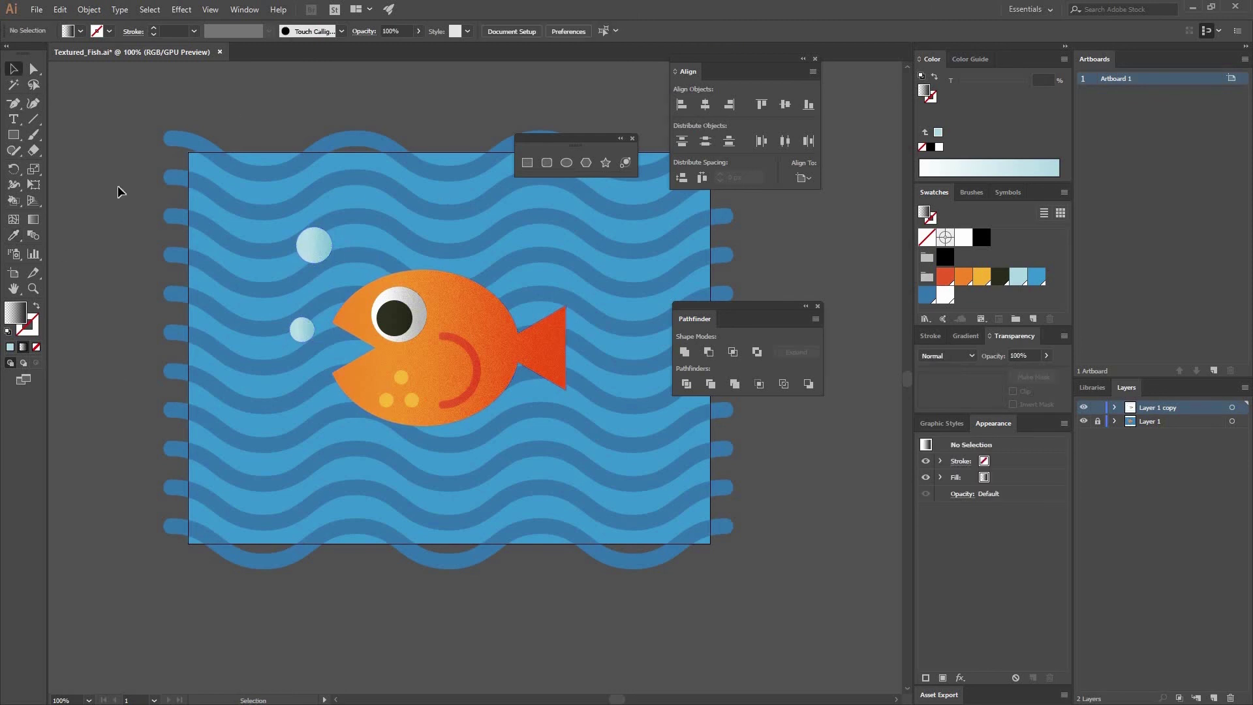
Step: Check both layers by toggling their visibility, and swap the duplicate background rectangle's blue stroke into its fill
left_click(711, 243)
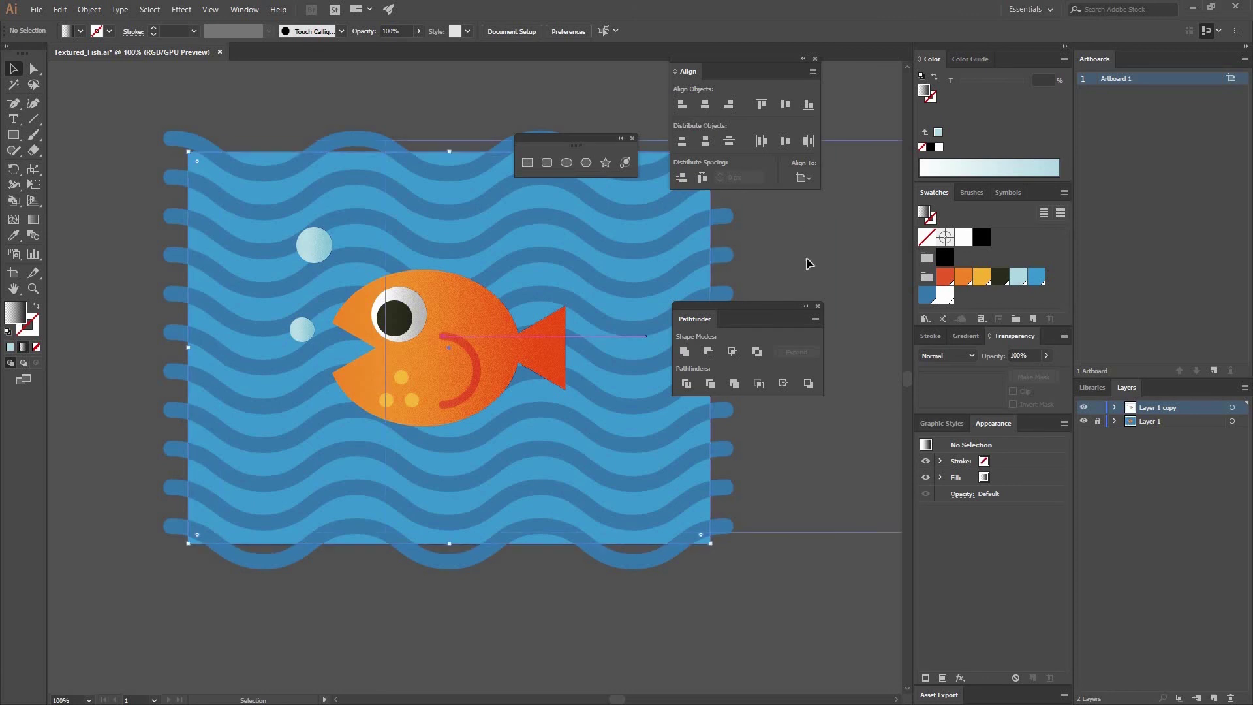
left_click(1084, 407)
left_click(1084, 407)
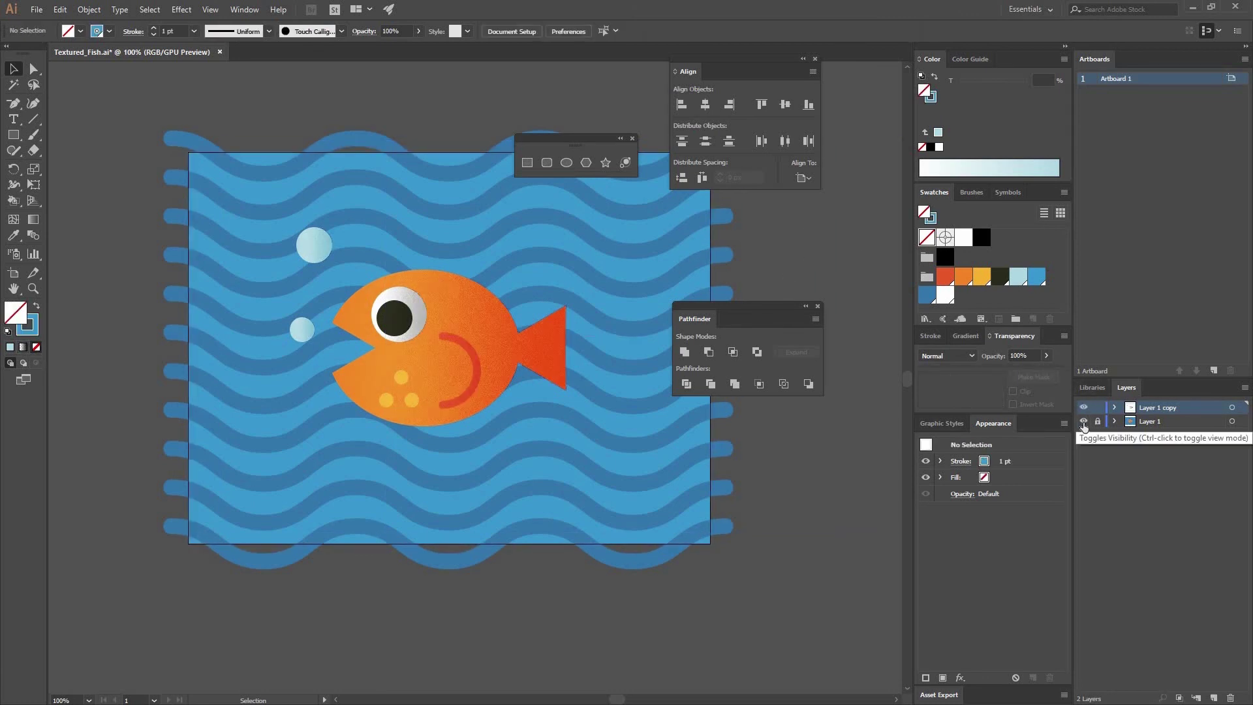
left_click(1084, 421)
left_click(1083, 421)
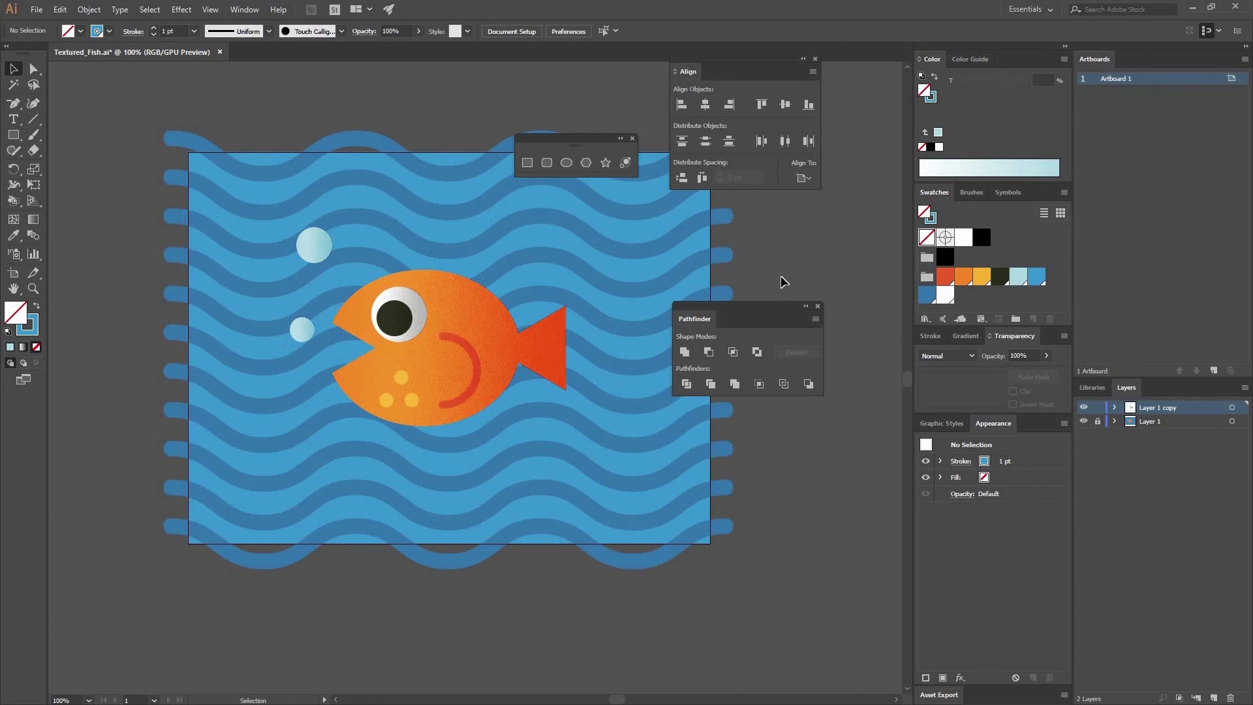
left_click(651, 240)
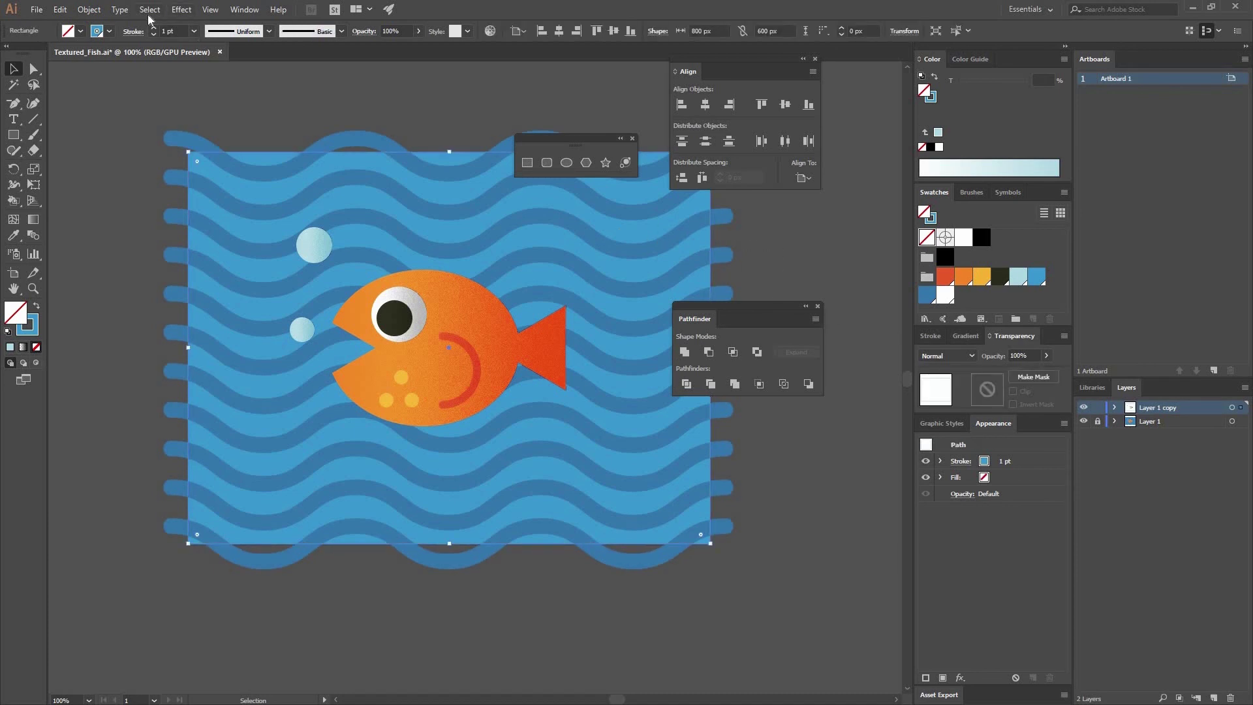
left_click(36, 305)
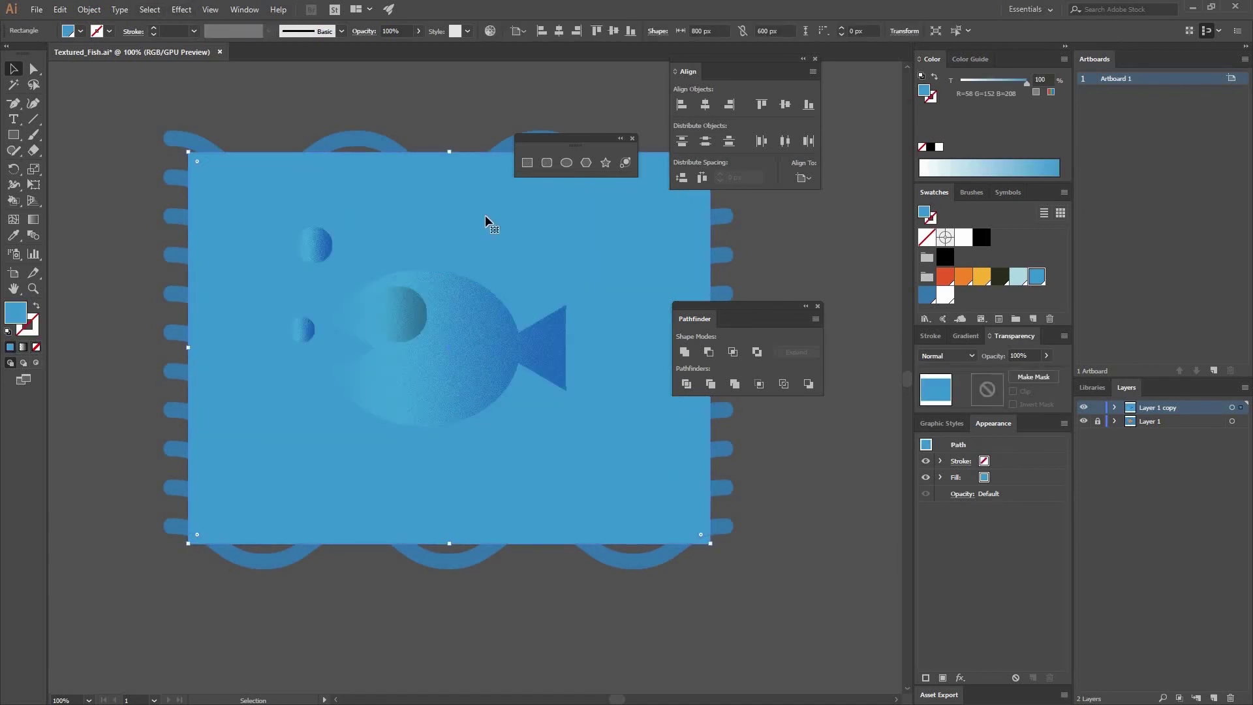
Step: Fill the duplicate background rectangle with the transparent-to-black gradient, make it radial, and move the gradient midpoint to about 20%
left_click(966, 337)
left_click(926, 358)
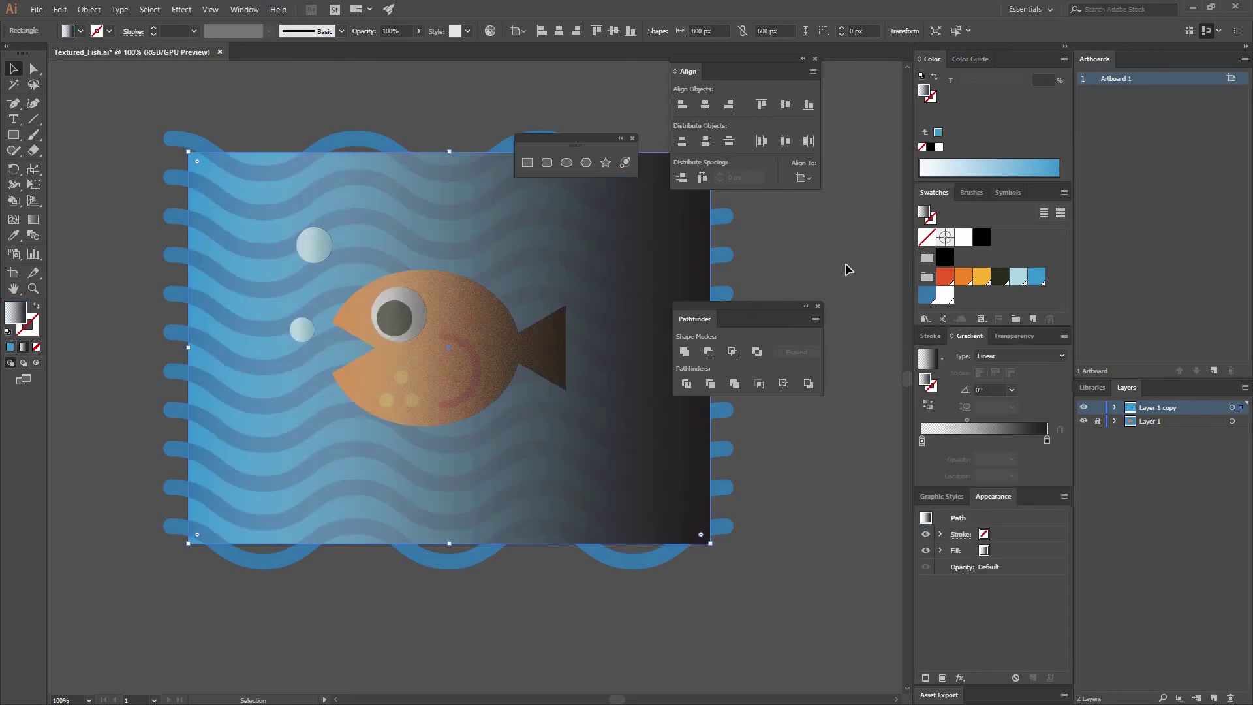
left_click(922, 441)
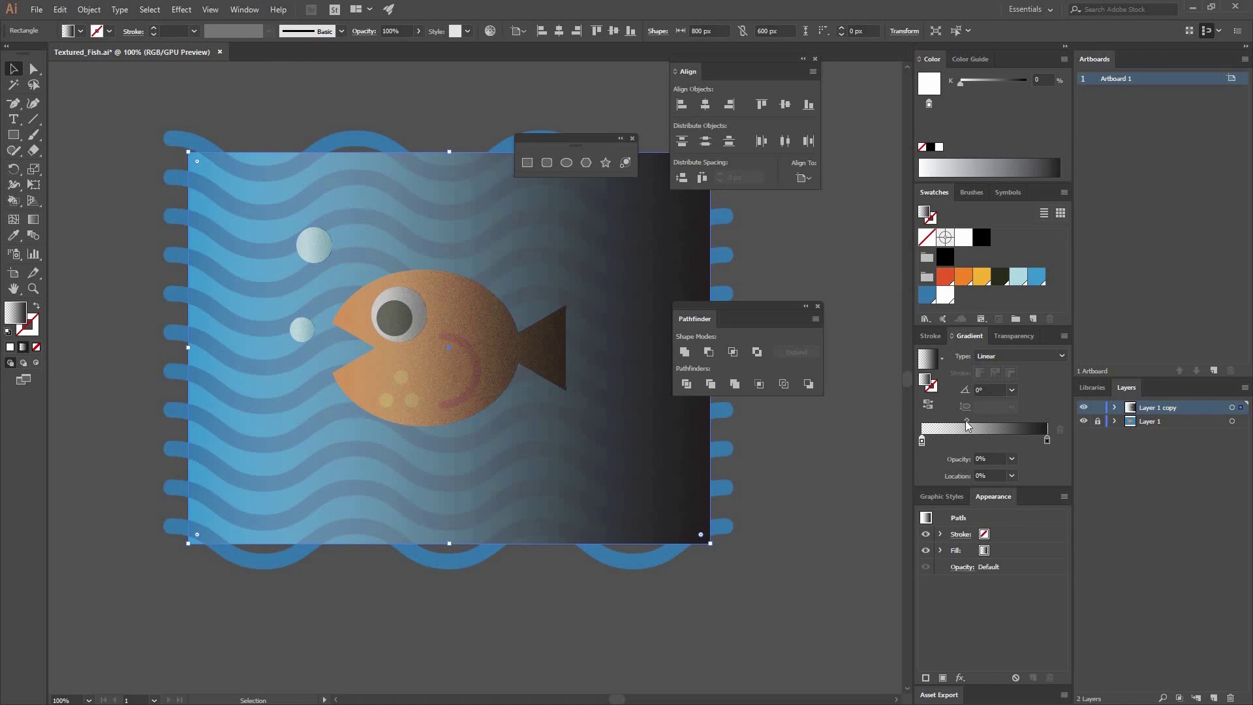
left_click_drag(966, 422, 949, 421)
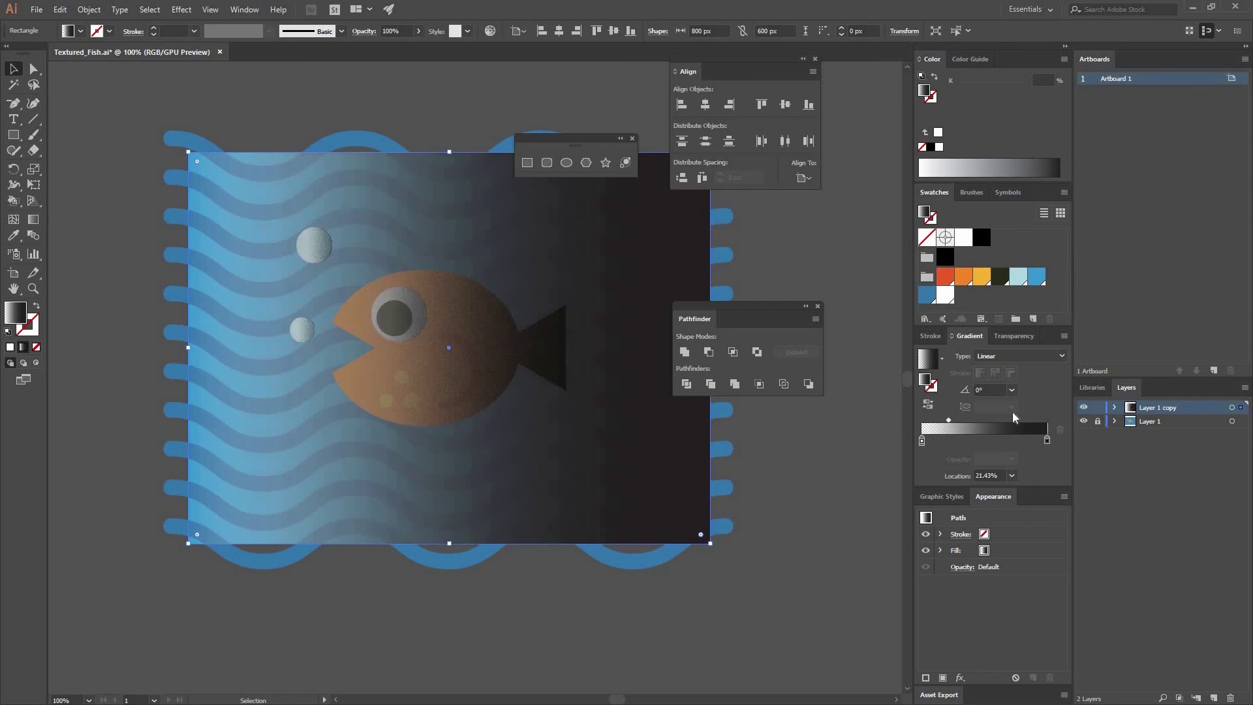
left_click(1013, 356)
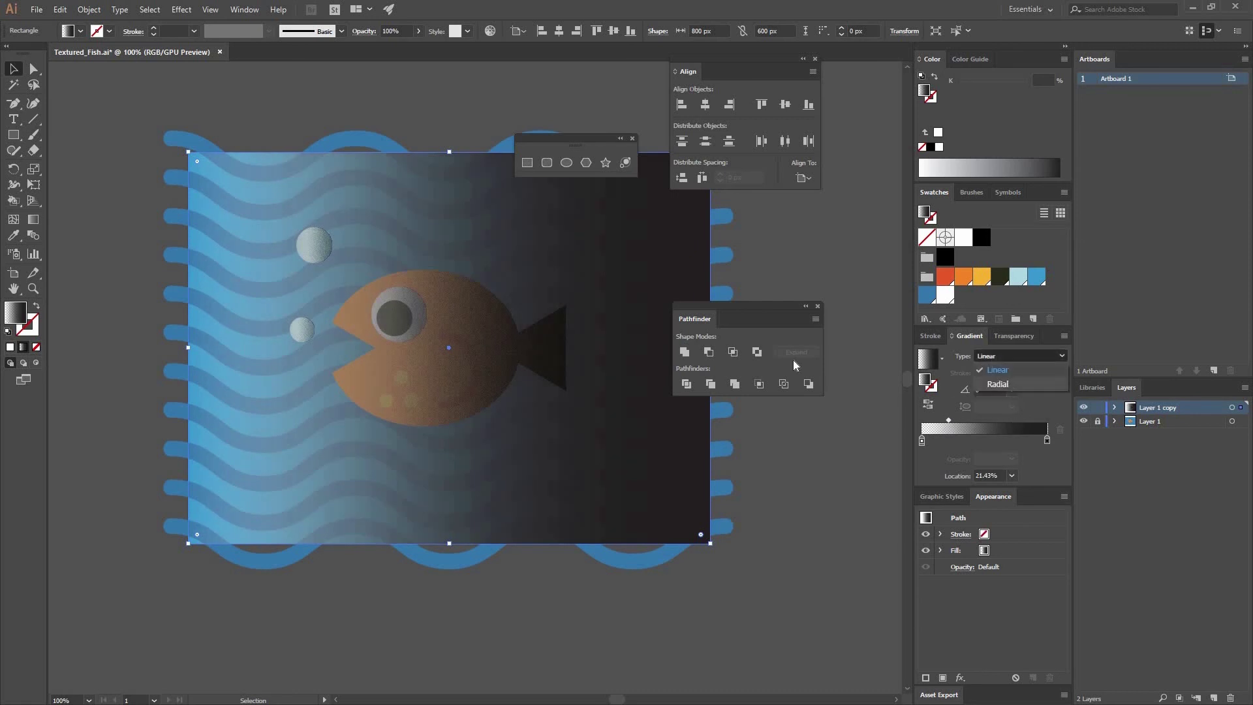
left_click(997, 384)
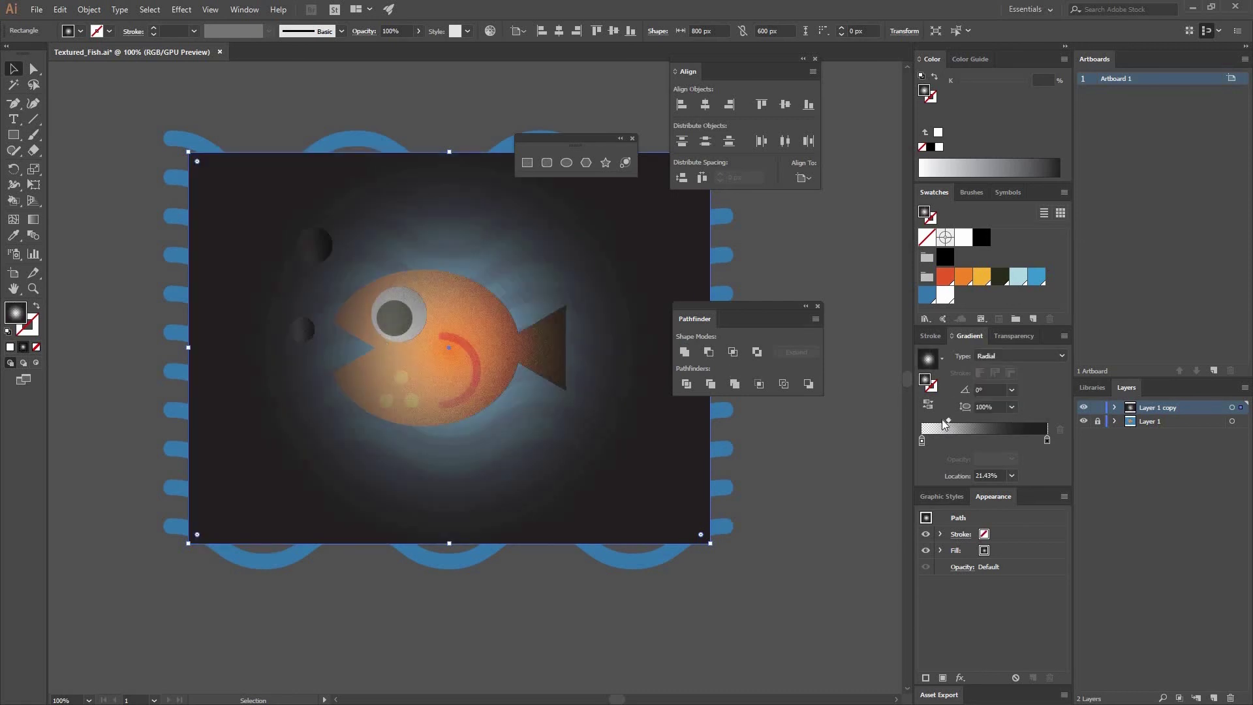
mouse_move(947, 421)
left_mouse_down()
mouse_move(992, 421)
mouse_move(946, 421)
left_mouse_up()
Step: Apply the Grain effect to the radial background gradient and set it to Overlay blending at 30% opacity
left_click(186, 10)
key("Return")
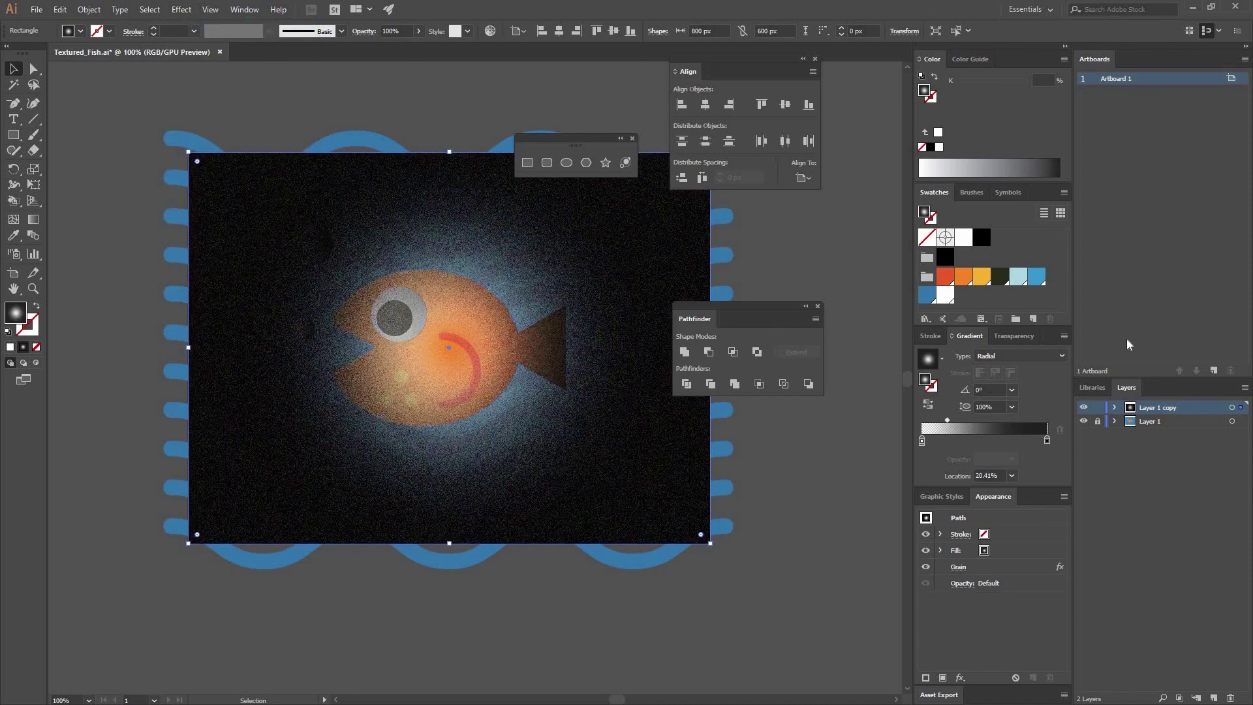
left_click(1013, 335)
left_click(947, 355)
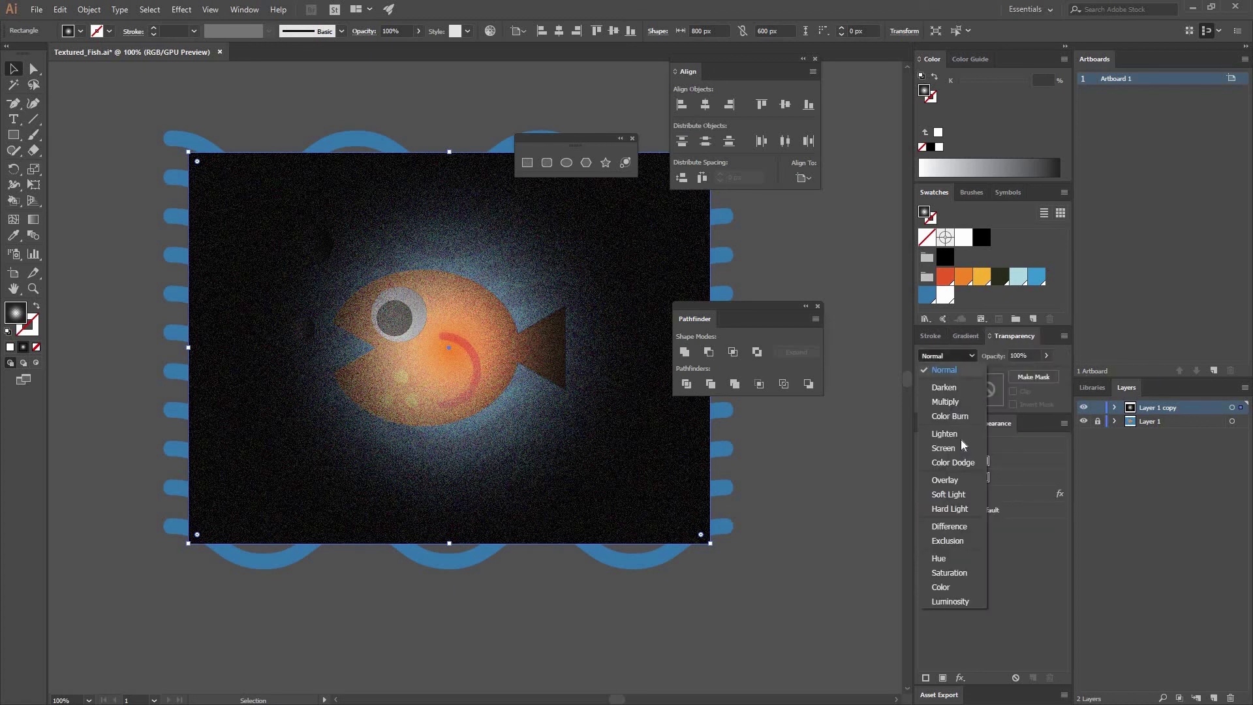
left_click(948, 480)
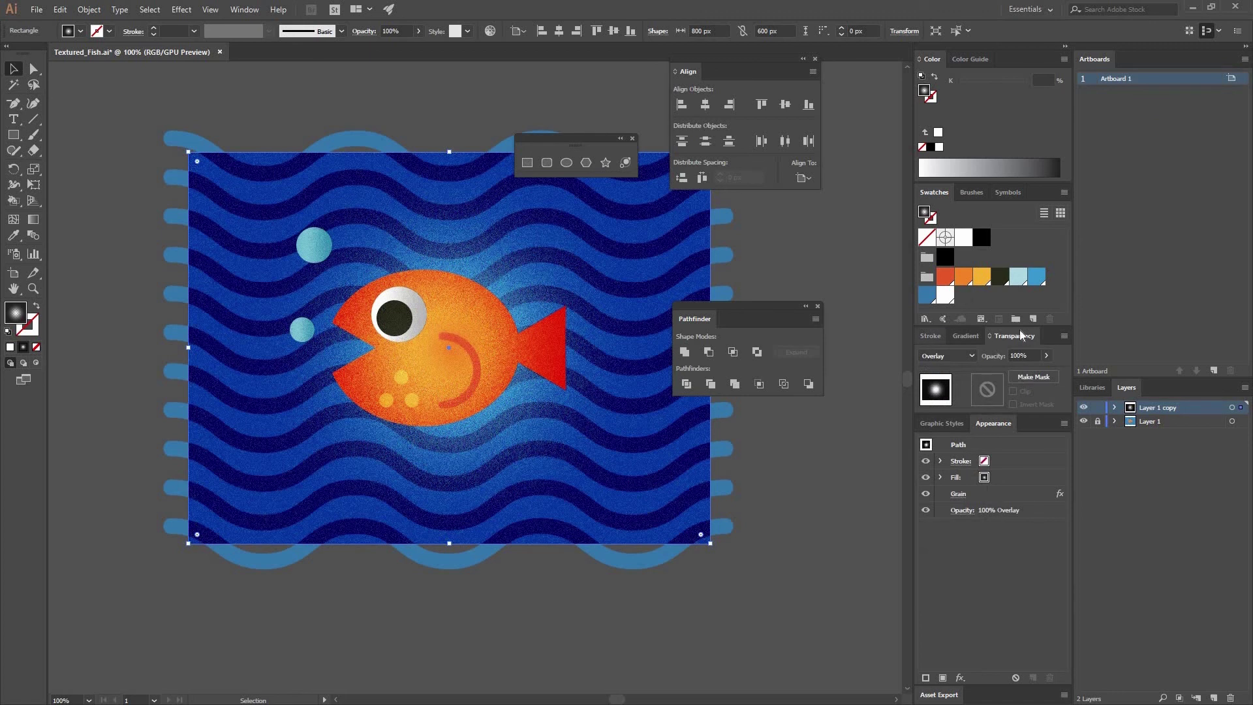
left_click(1031, 355)
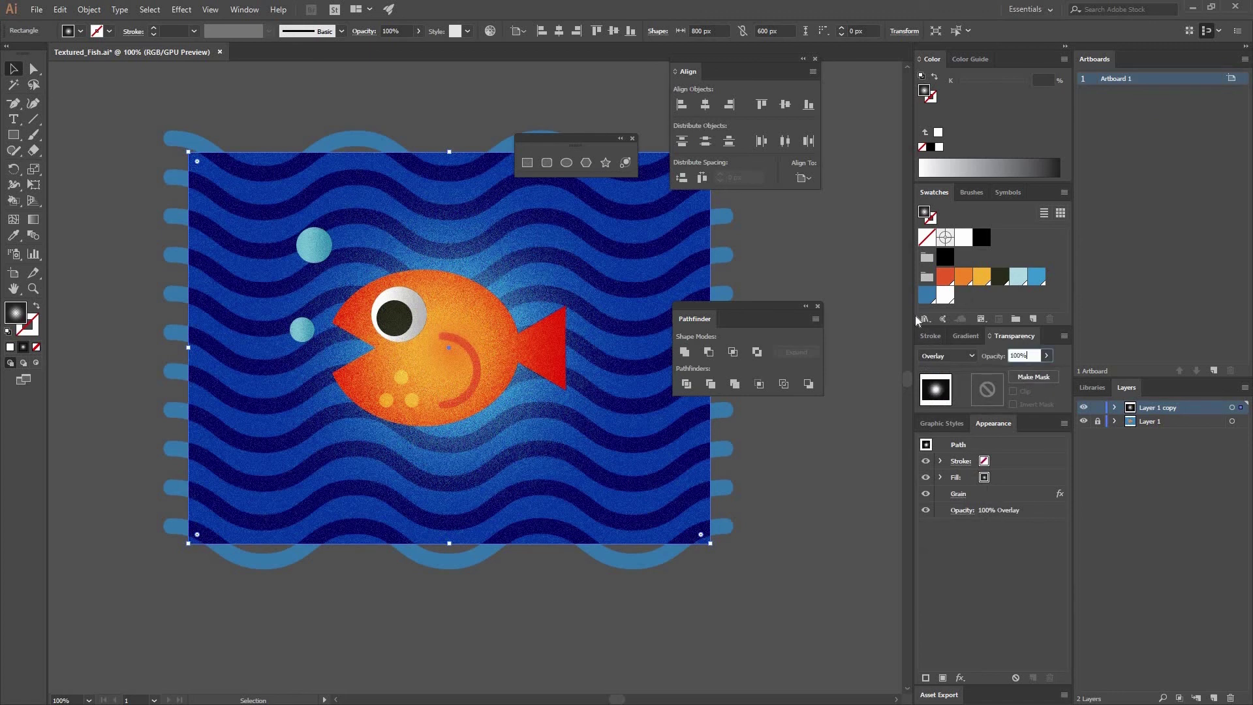
type("30")
key("Return")
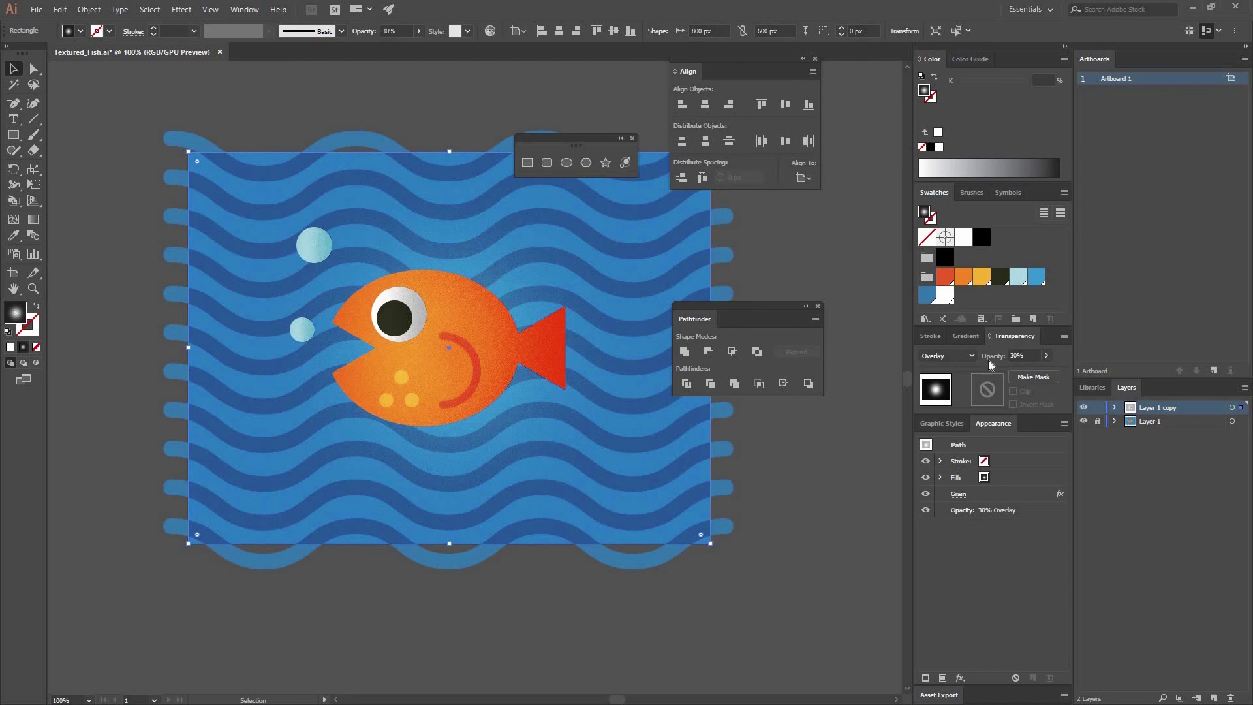
Step: Try the Multiply blending mode on the background gradient and switch it back to Overlay
left_click(956, 356)
left_click(964, 397)
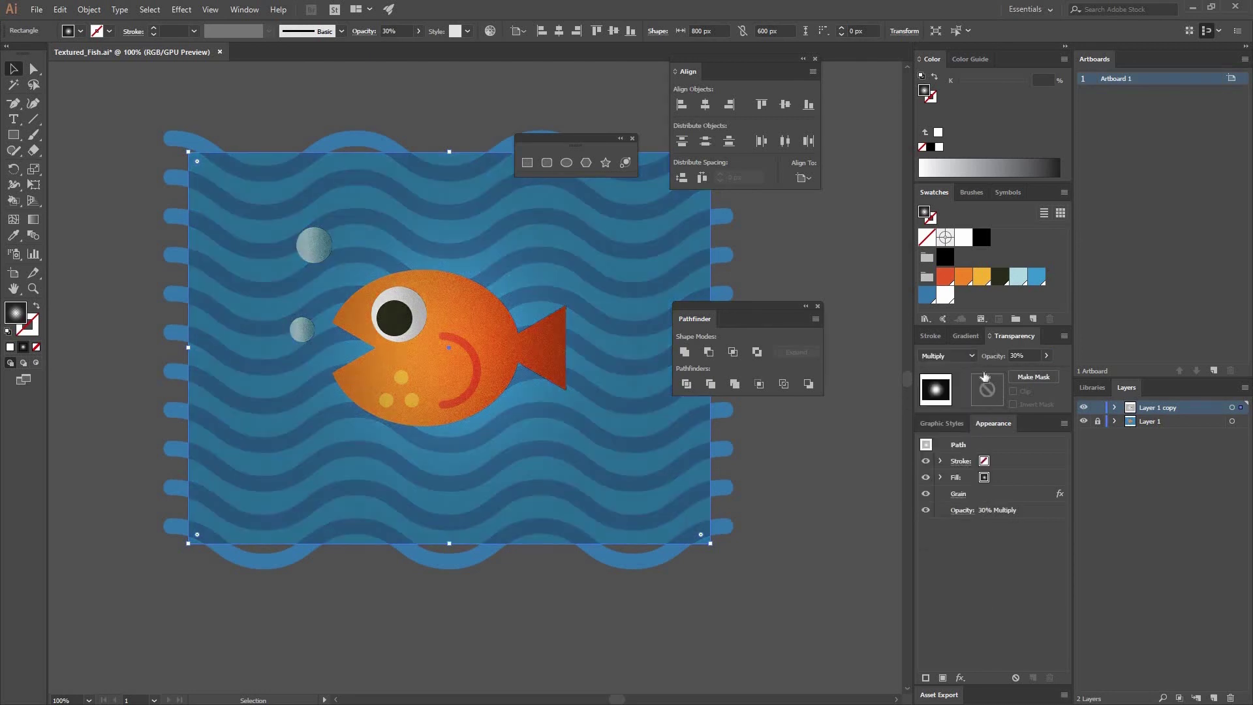
left_click(956, 355)
left_click(949, 485)
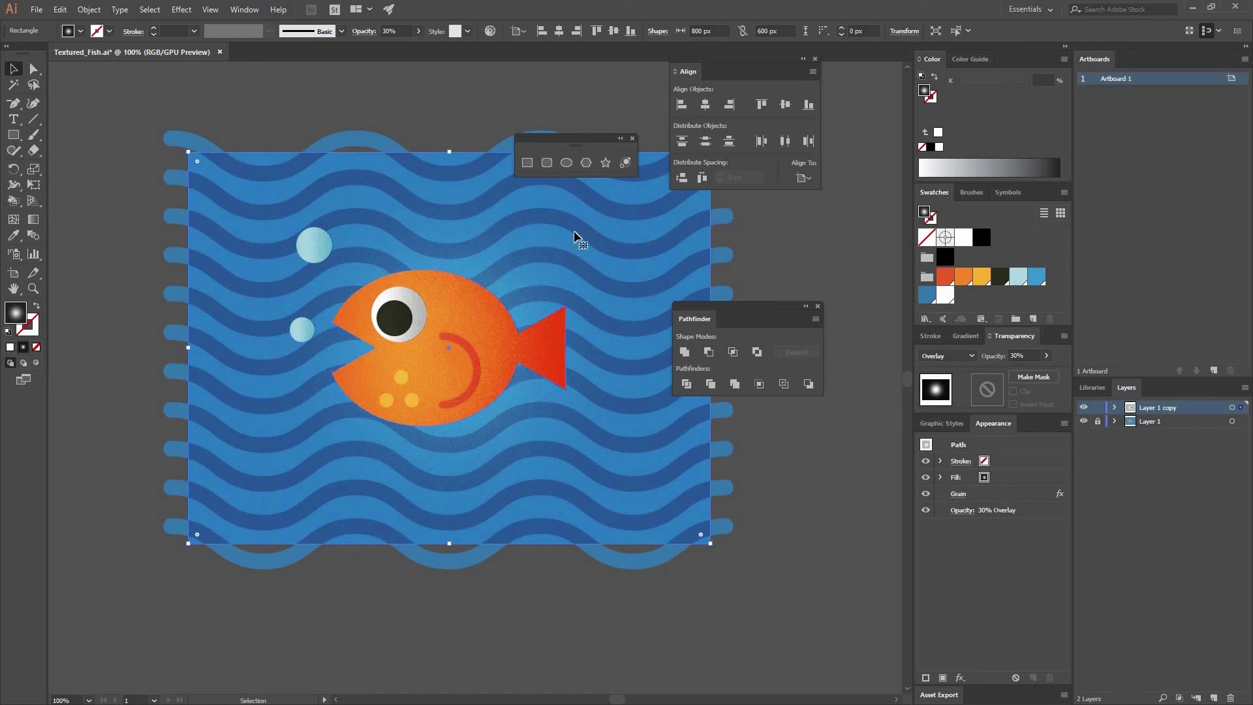
Step: Try moving the radial background gradient to a different place over the artwork and undo the moves
left_click(1011, 356)
key("Return")
key("ctrl+z")
key("ctrl+z")
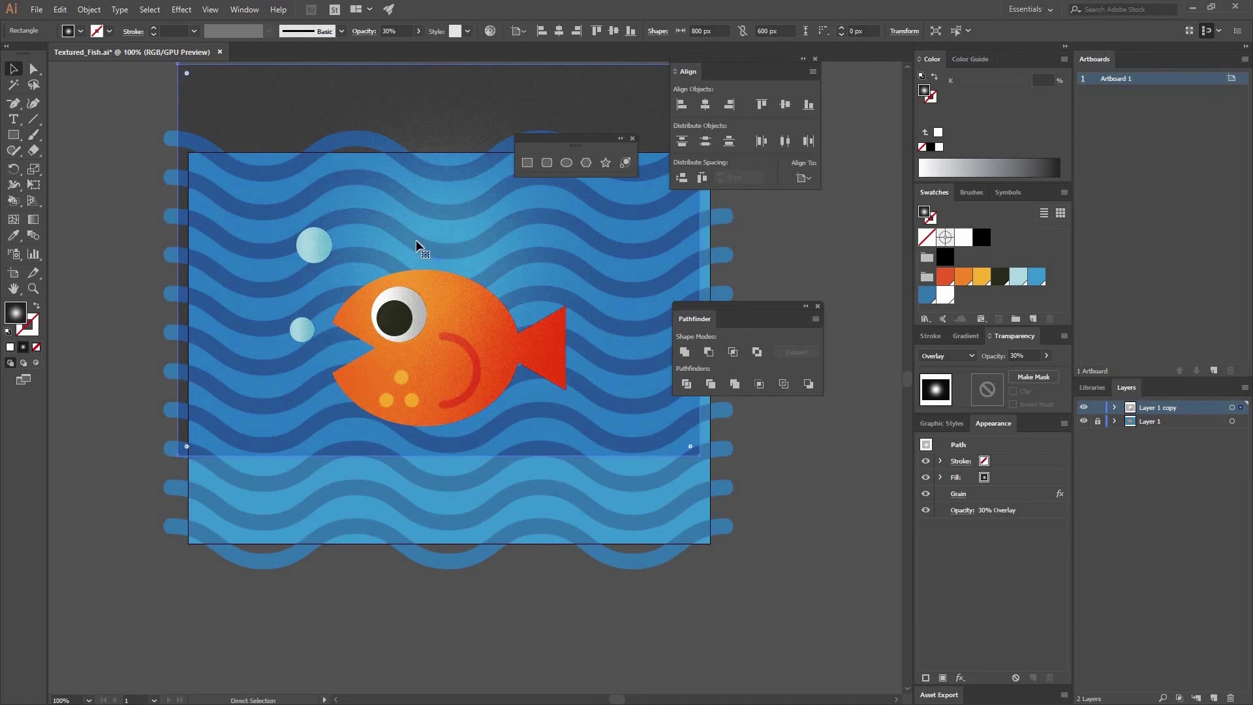
key("ctrl+shift+z")
left_click(1097, 421)
left_click_drag(564, 348, 555, 457)
key("ctrl+z")
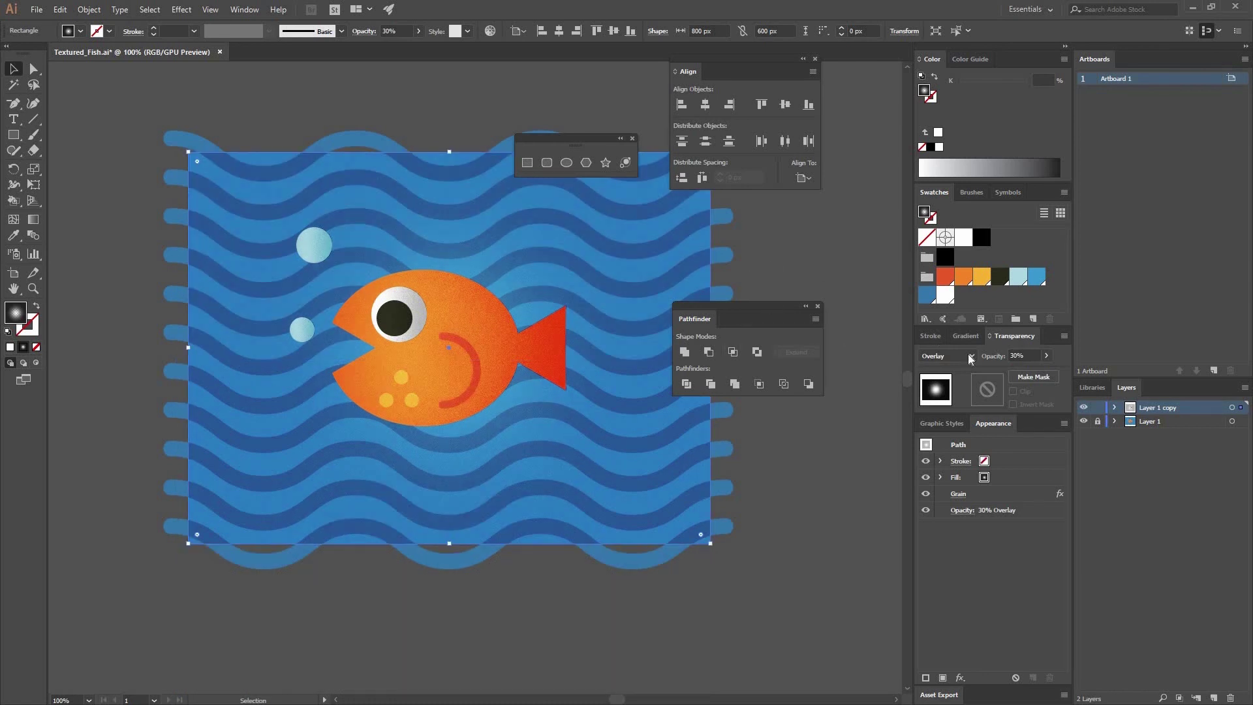
Step: Deselect the background gradient and compare the shaded artwork with the flat original by toggling each layer's visibility
left_click(766, 222)
key("ctrl+minus")
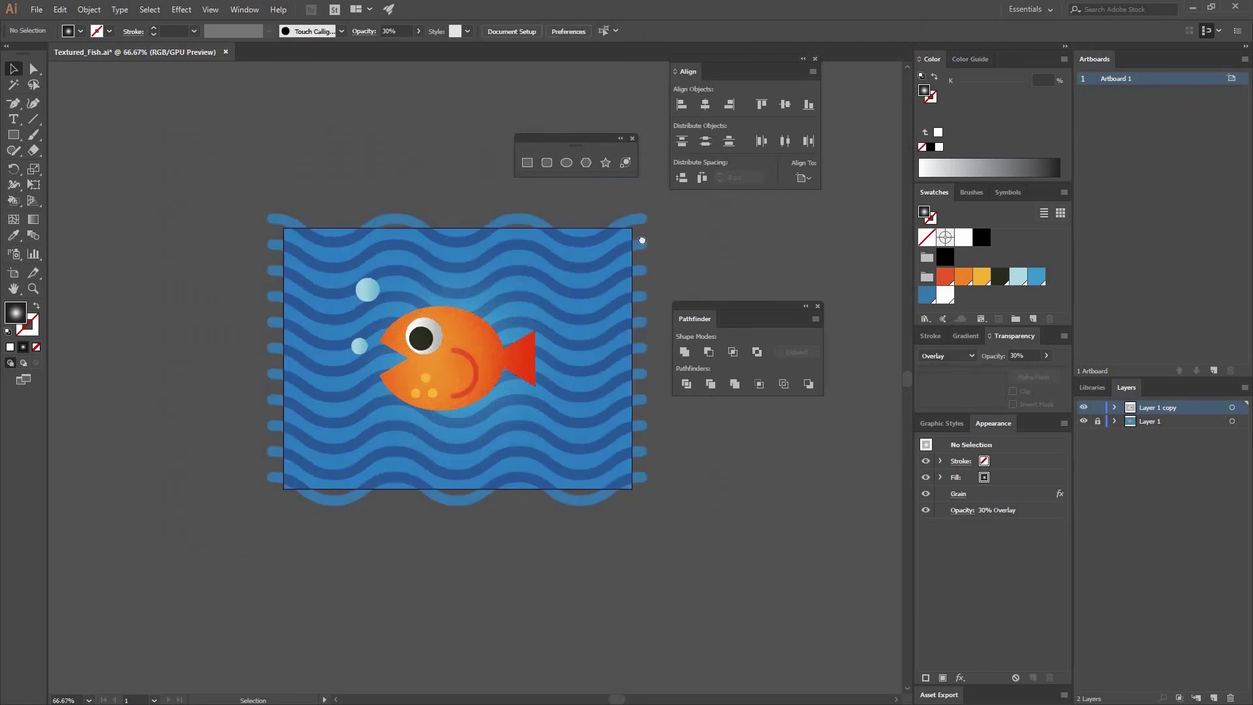
left_click_drag(639, 245, 649, 221)
key("ctrl+plus")
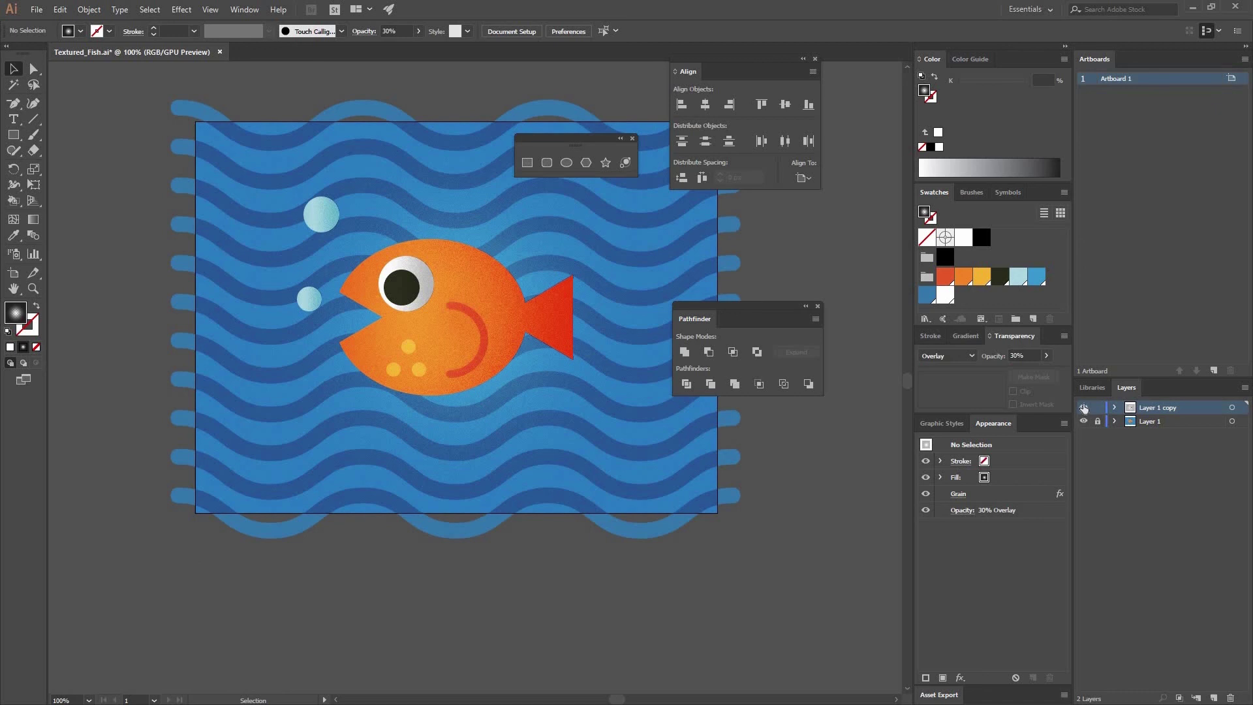
left_click(1083, 407)
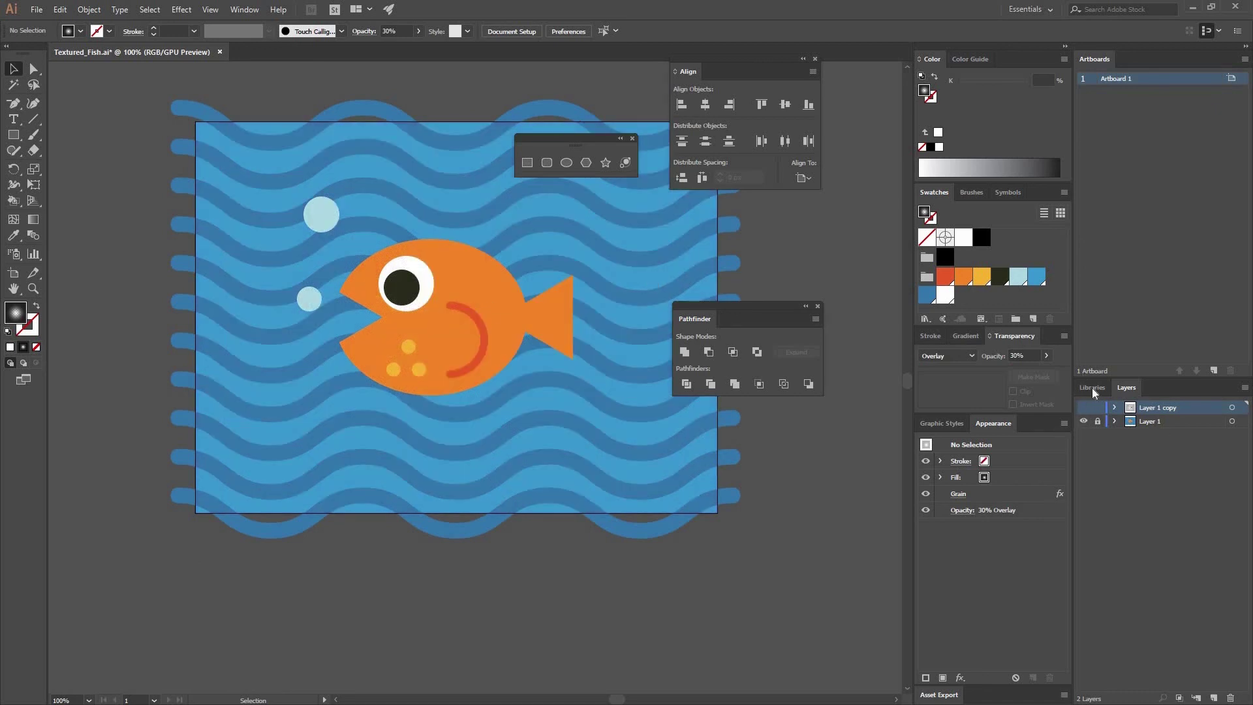
left_click(1083, 421)
left_click(1083, 421)
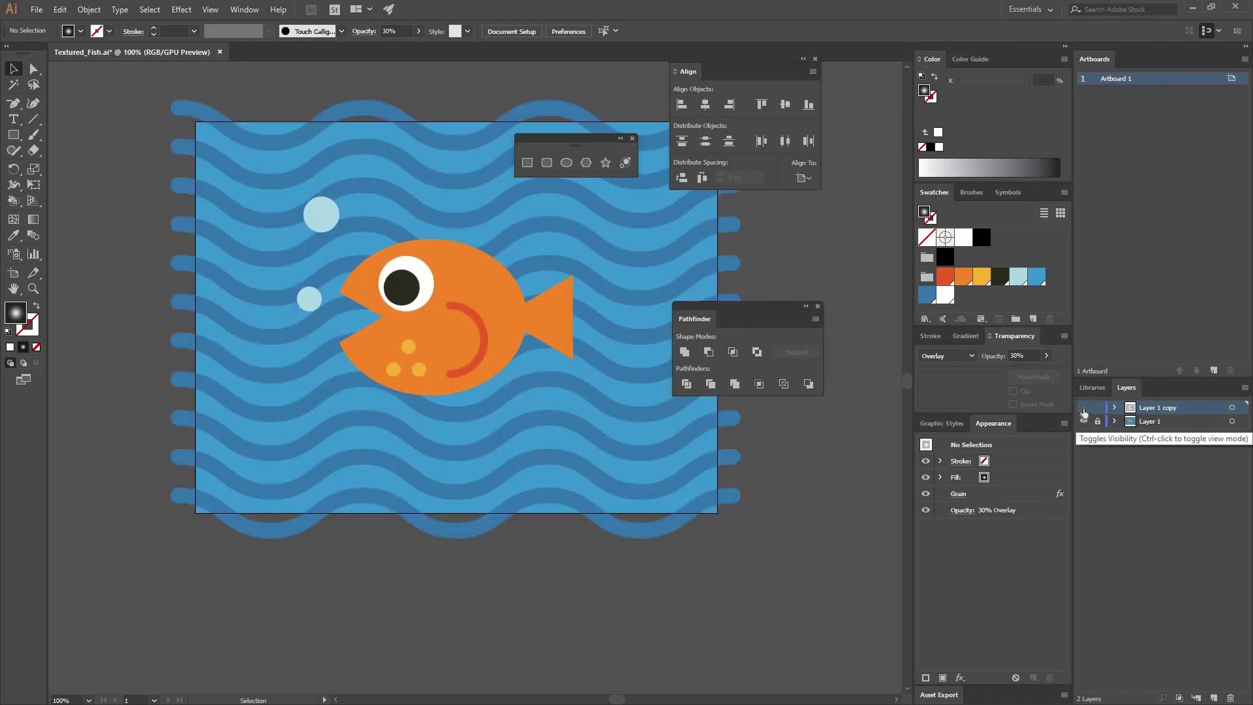
left_click(1084, 408)
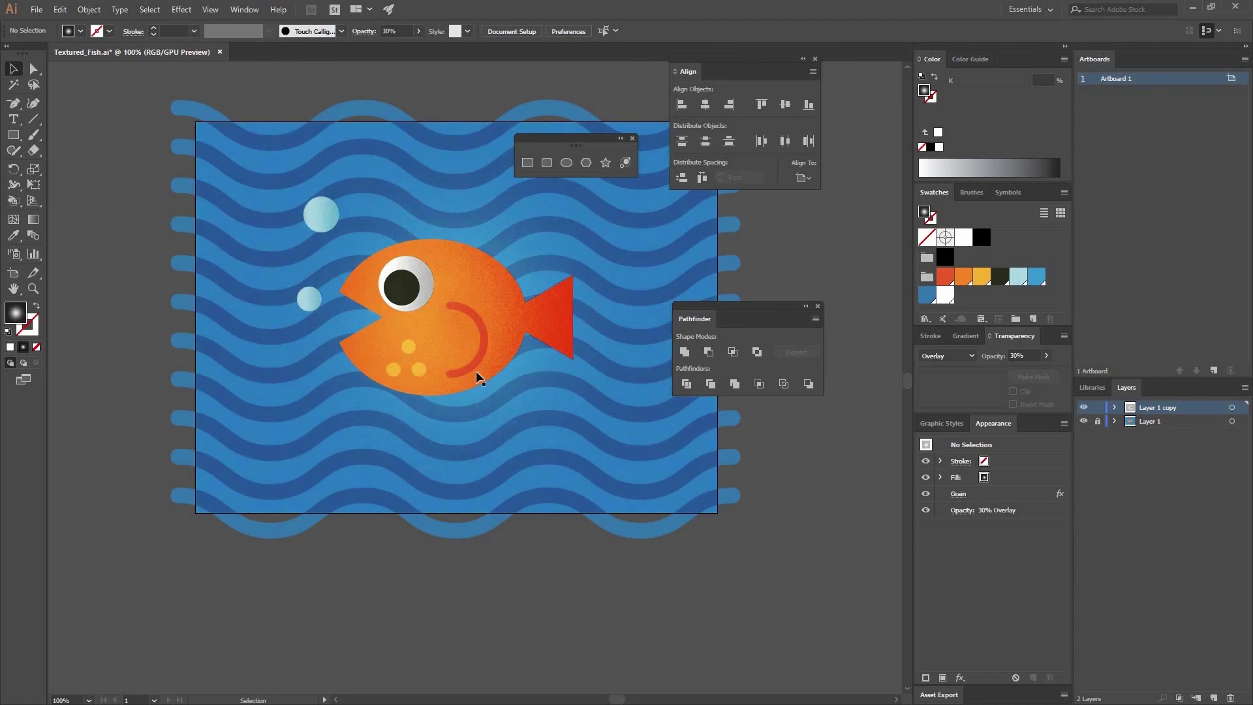
left_click(1083, 421)
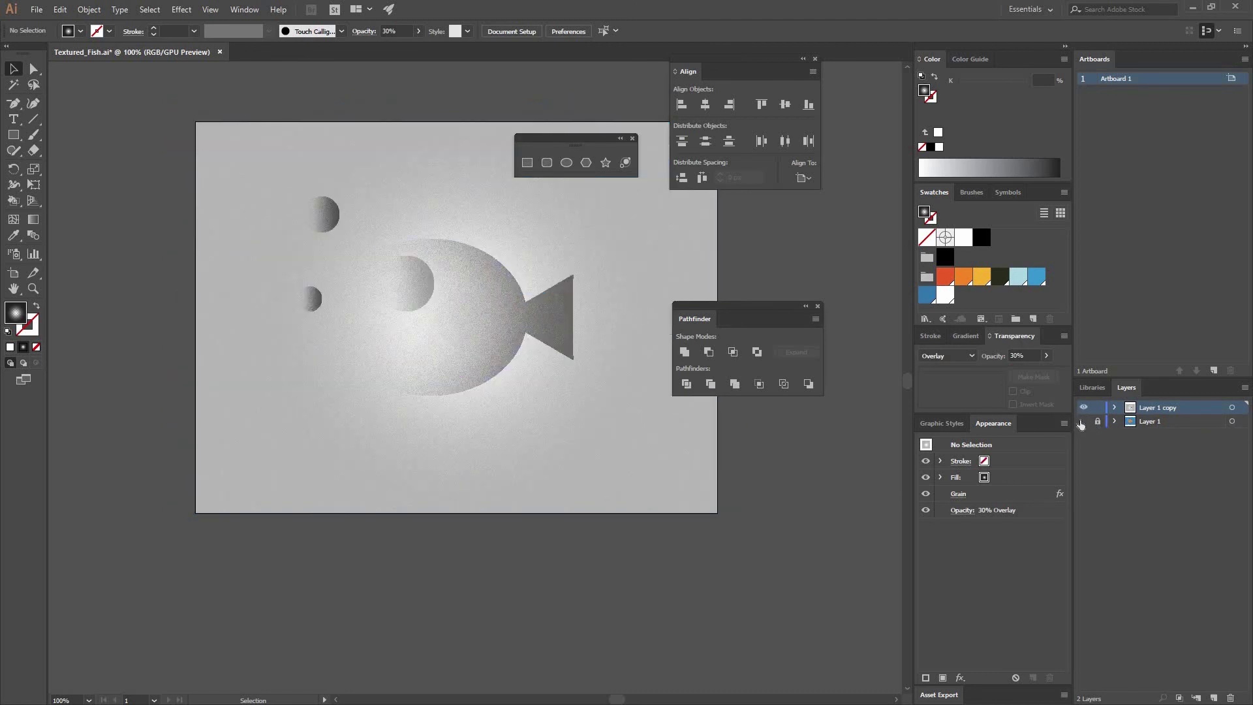
key("ctrl+z")
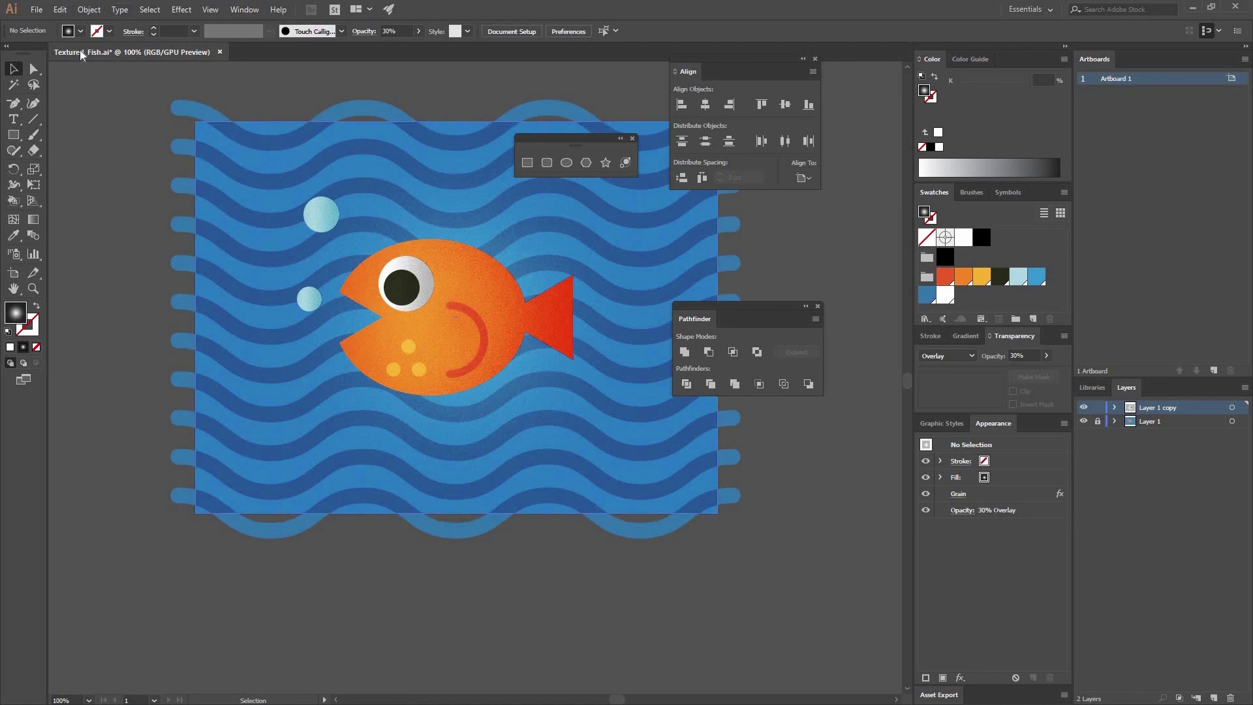
key("ctrl+z")
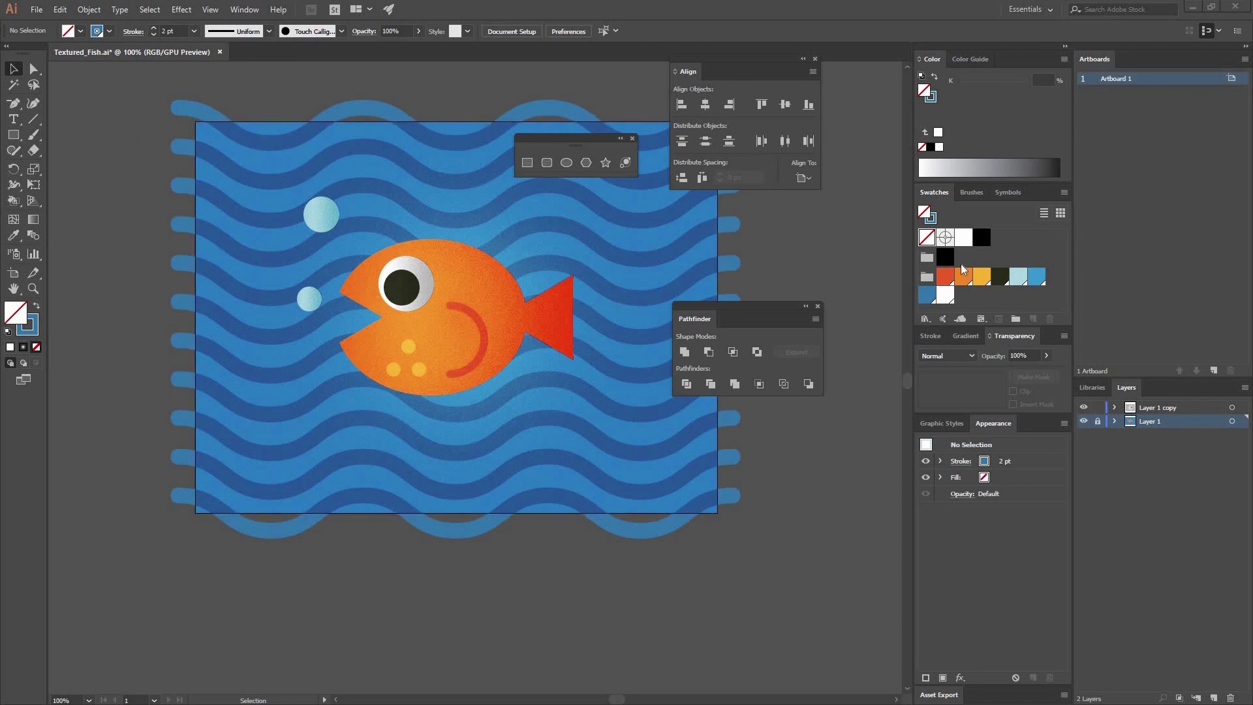
Step: Lock Layer 1 copy, unlock Layer 1, and set the wavy line blend's opacity to 20% and finally to 30%
left_click(1099, 407)
left_click(734, 226)
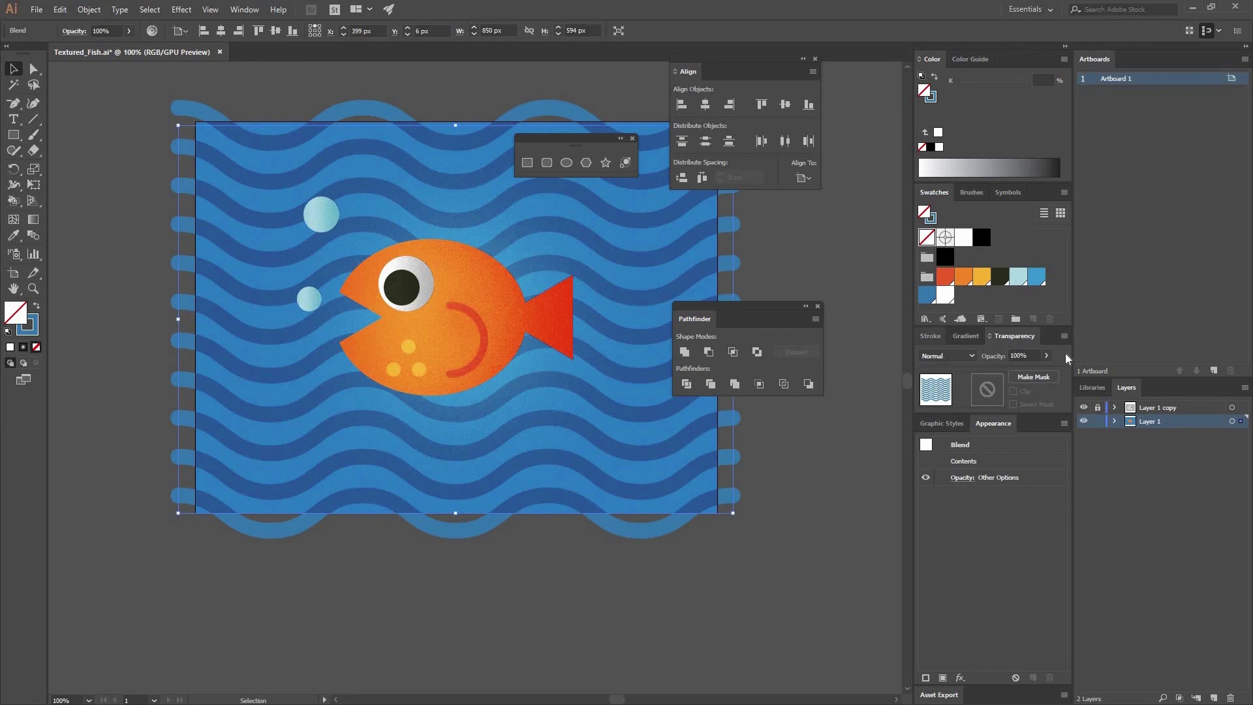
left_click(1025, 355)
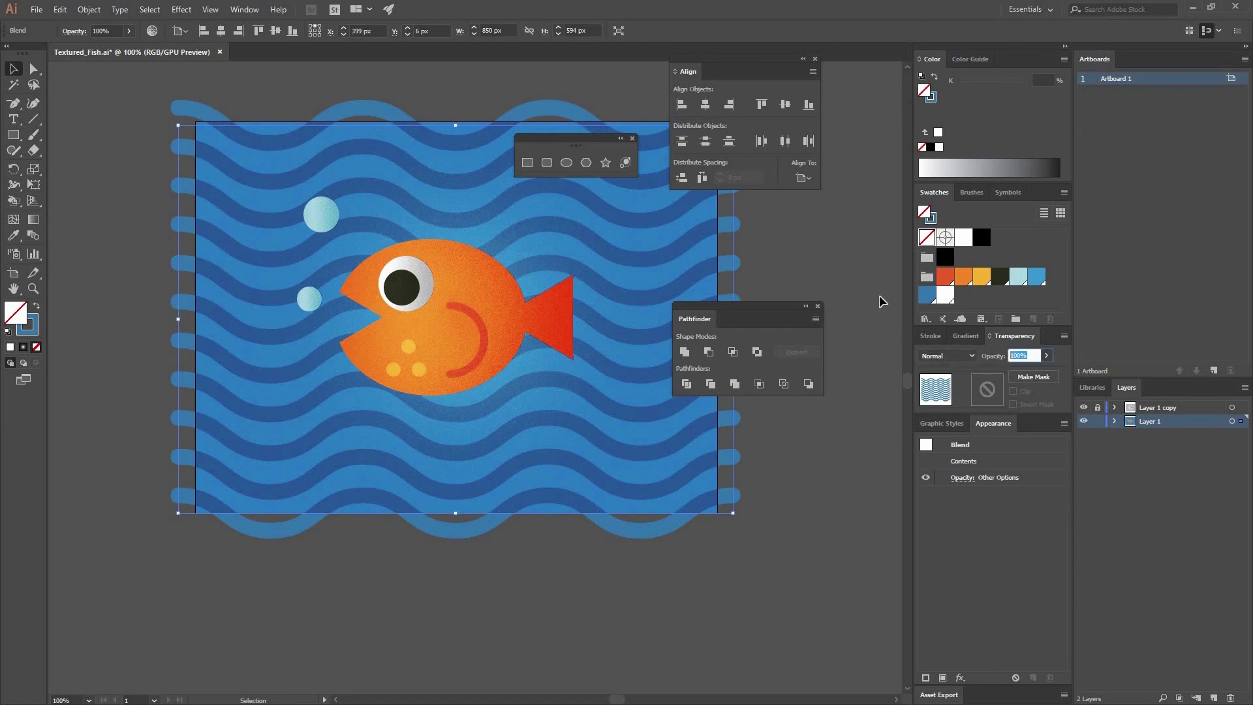
type("20")
key("Return")
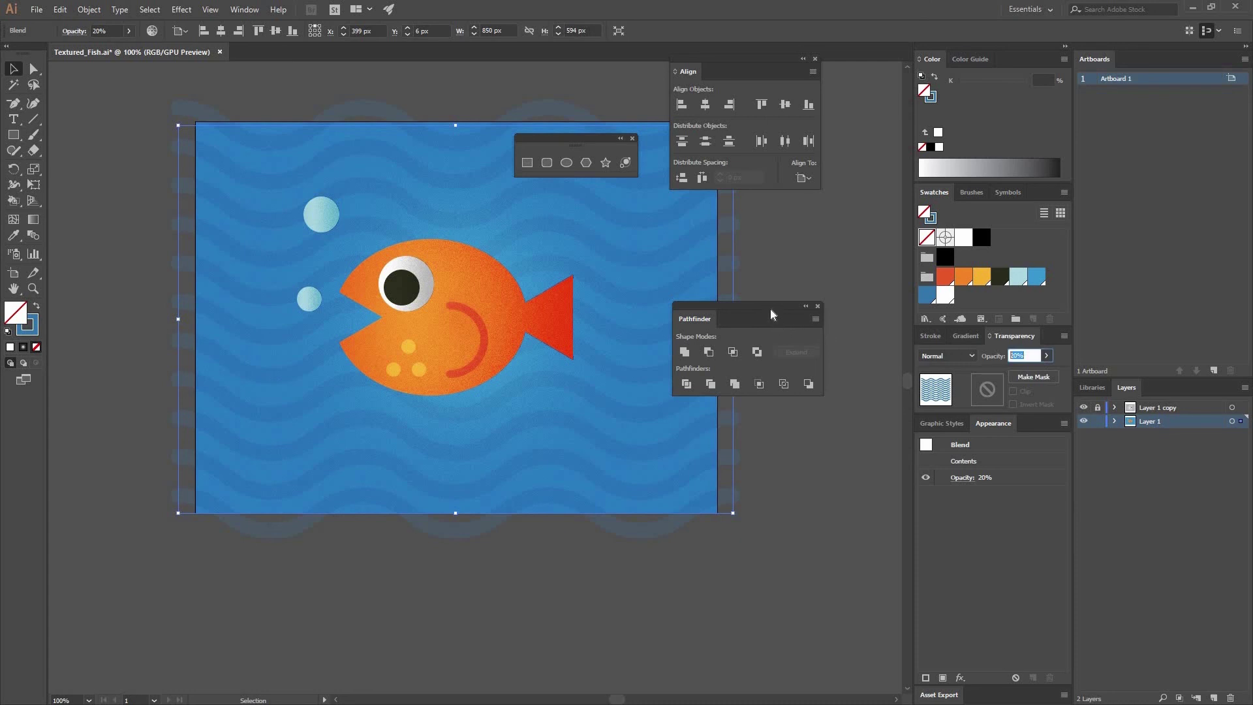
key("Return")
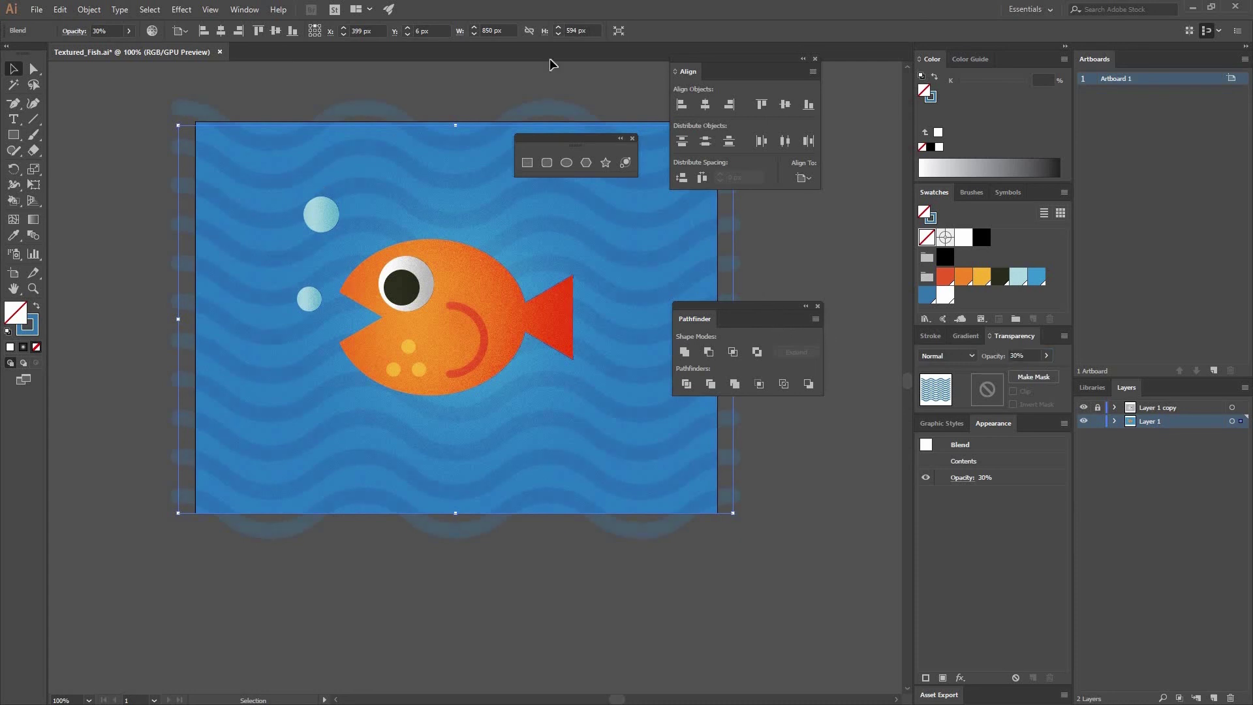